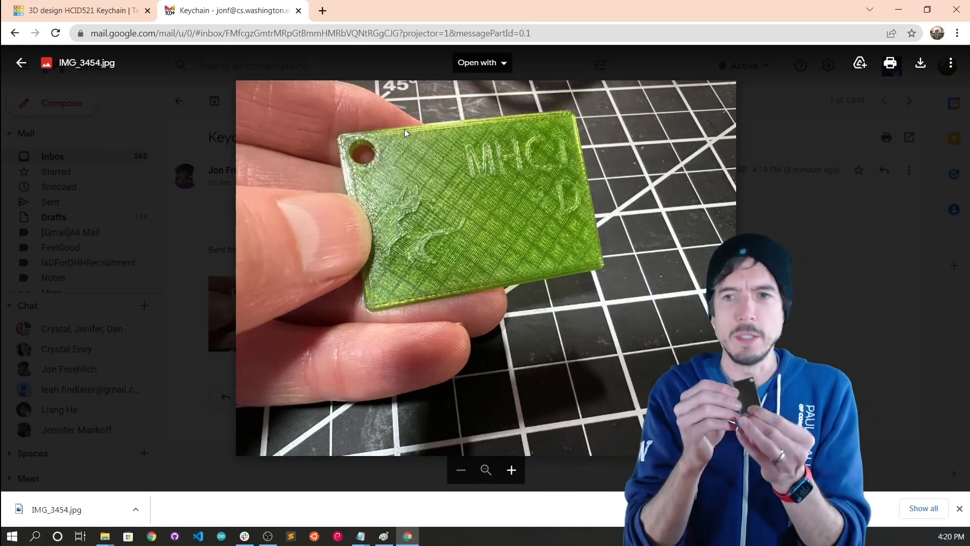
Switch to Tinkercad, close the mail page and leave the existing keychain design for a new blank design
{"action": "left_click", "coordinate": [56, 11]}
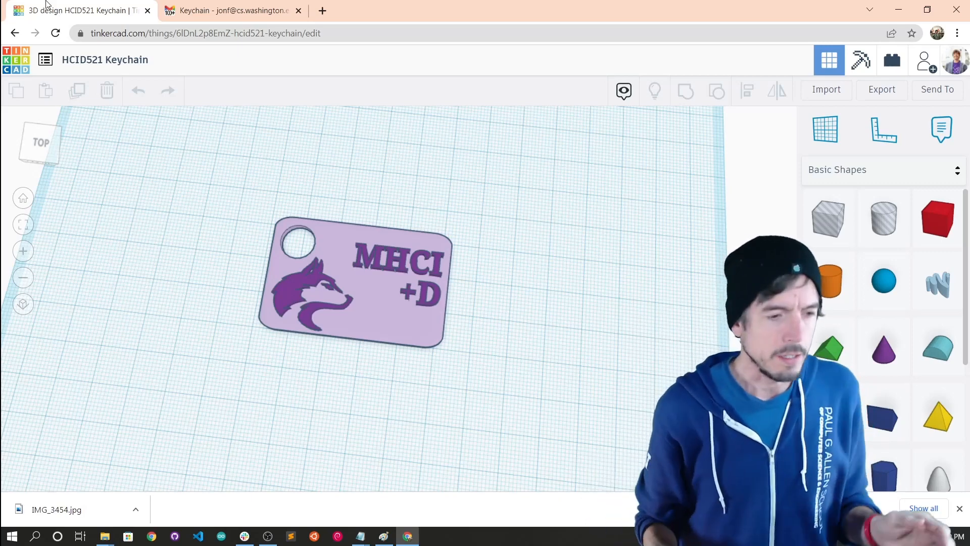
{"action": "left_click", "coordinate": [16, 66]}
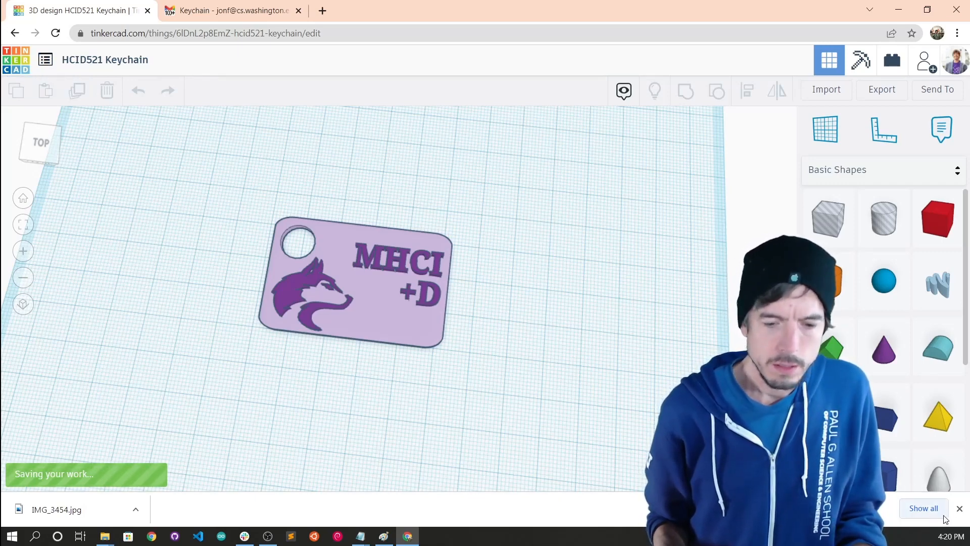
{"action": "left_click", "coordinate": [959, 510]}
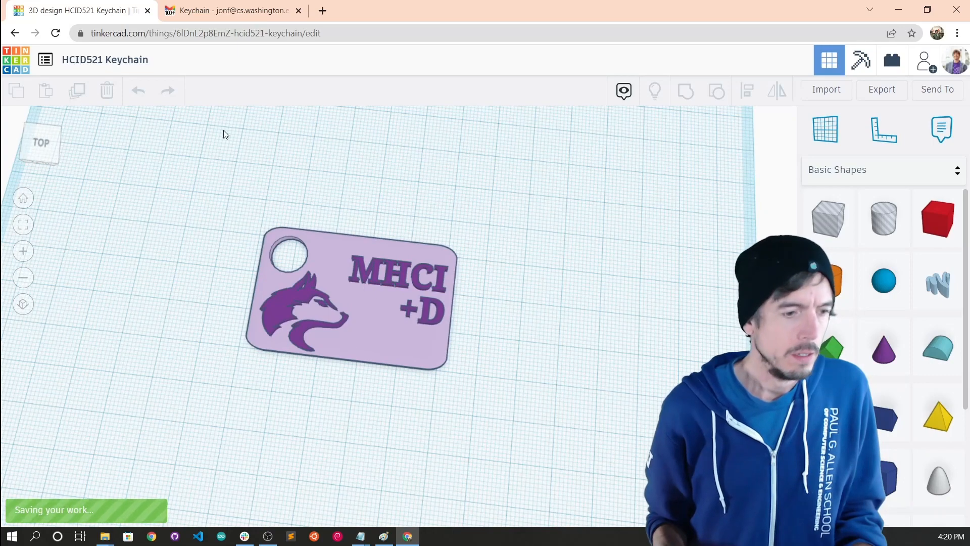
{"action": "left_click", "coordinate": [298, 12]}
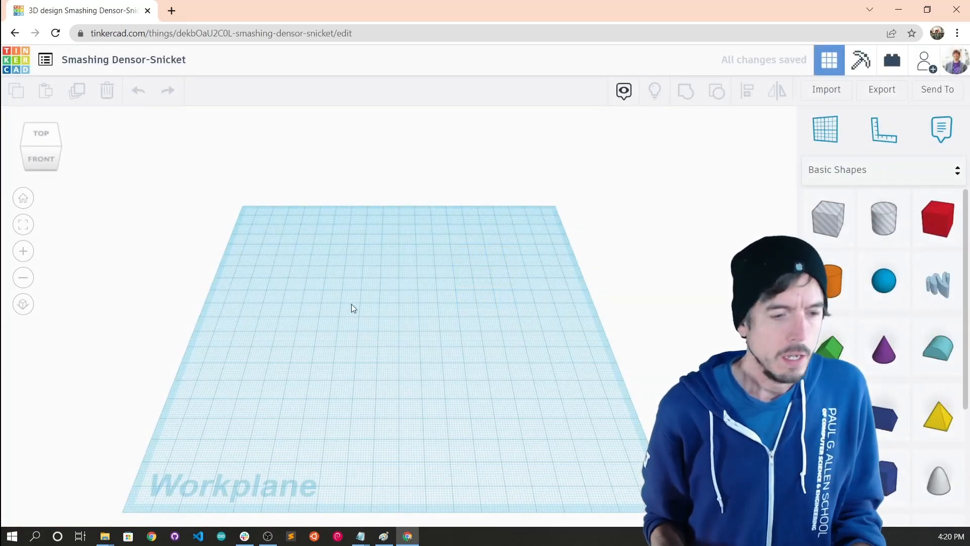
Examine the empty workplane from an angle, straight from the top and in the tilted front view
{"action": "right_click_drag", "start_coordinate": [352, 306], "coordinate": [406, 323]}
{"action": "left_click_drag", "start_coordinate": [50, 160], "coordinate": [36, 175]}
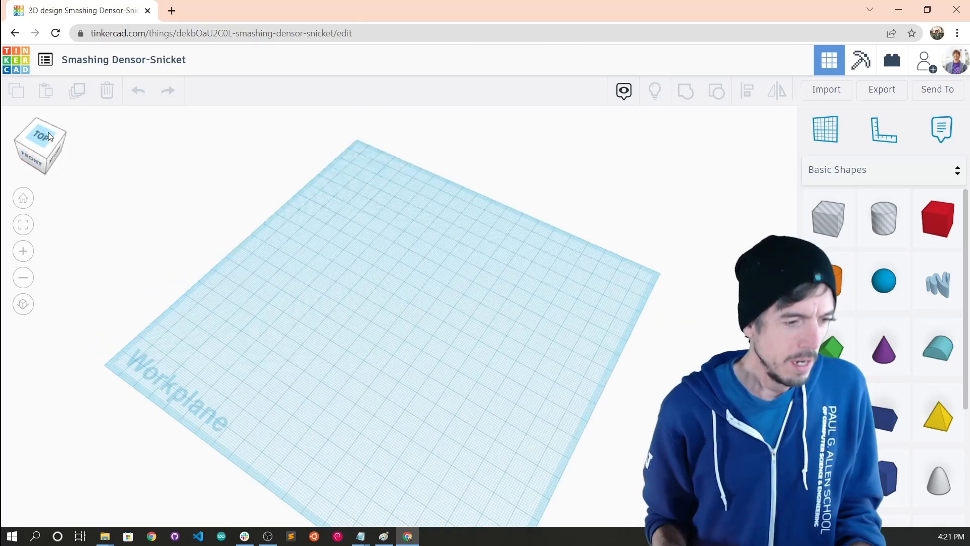
{"action": "left_click", "coordinate": [47, 147]}
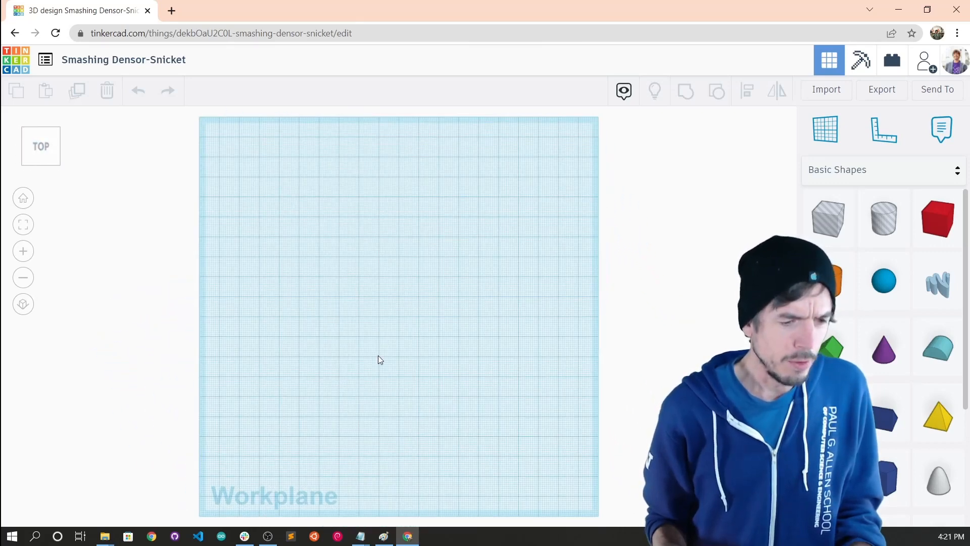
{"action": "right_click_drag", "start_coordinate": [378, 356], "coordinate": [399, 348]}
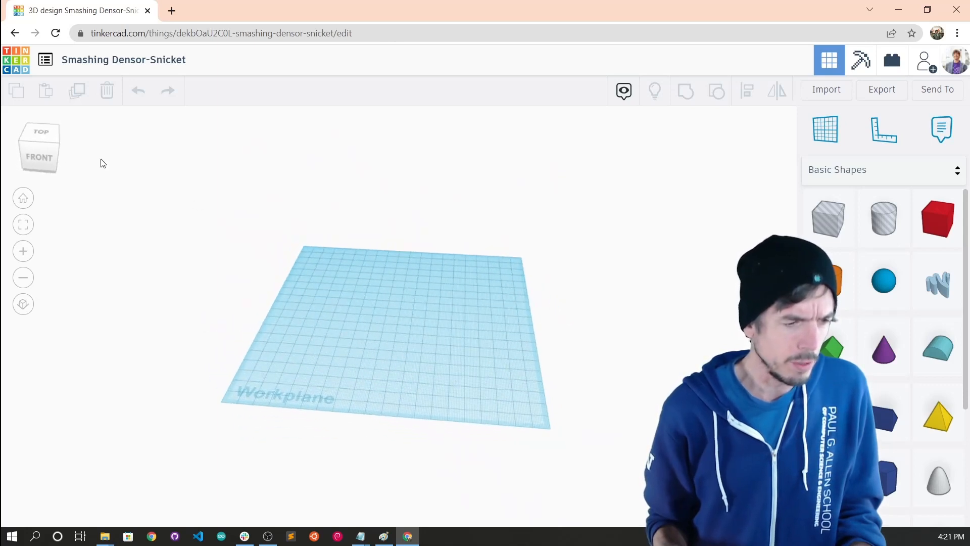
{"action": "left_click", "coordinate": [52, 140]}
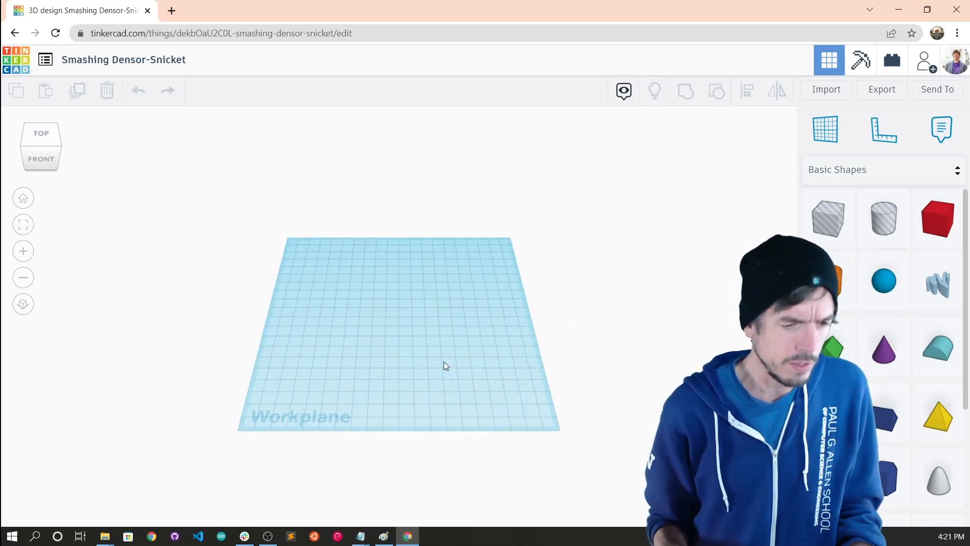
{"action": "scroll", "coordinate": [443, 362], "scroll_direction": "up", "scroll_amount": 5}
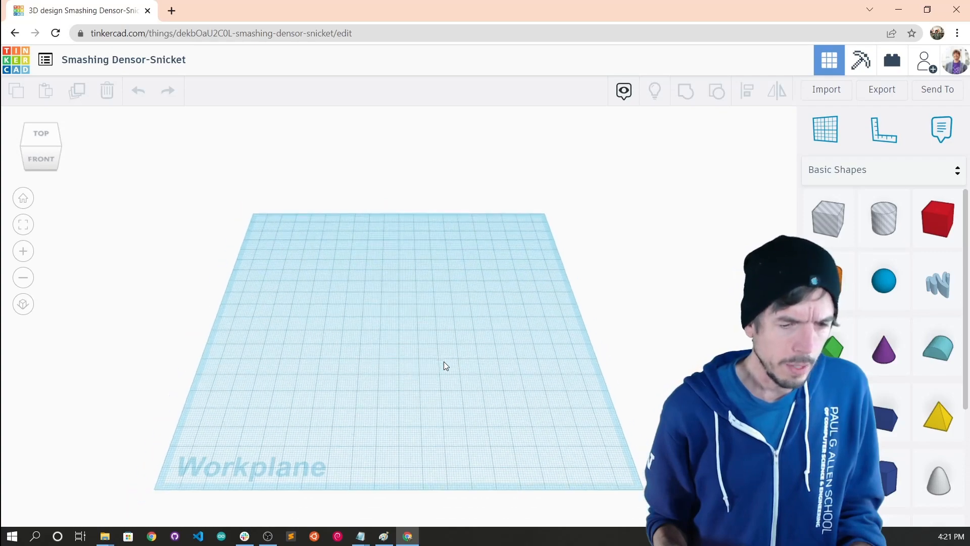
{"action": "scroll", "coordinate": [443, 361], "scroll_direction": "up", "scroll_amount": 2}
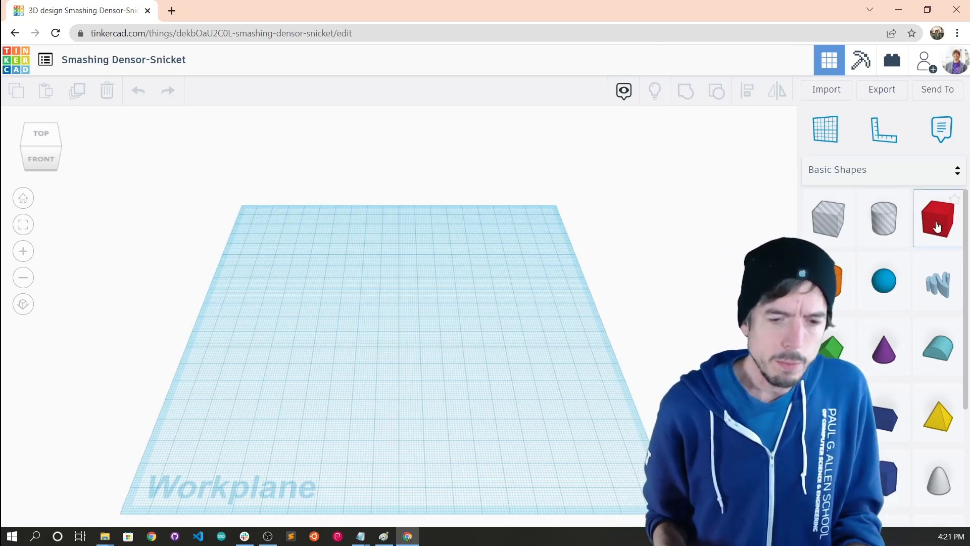
Place a box on the workplane and resize it freehand to about 38 by 27 mm and 15 mm high
{"action": "left_click_drag", "start_coordinate": [630, 294], "coordinate": [398, 328]}
{"action": "right_click_drag", "start_coordinate": [457, 328], "coordinate": [390, 280]}
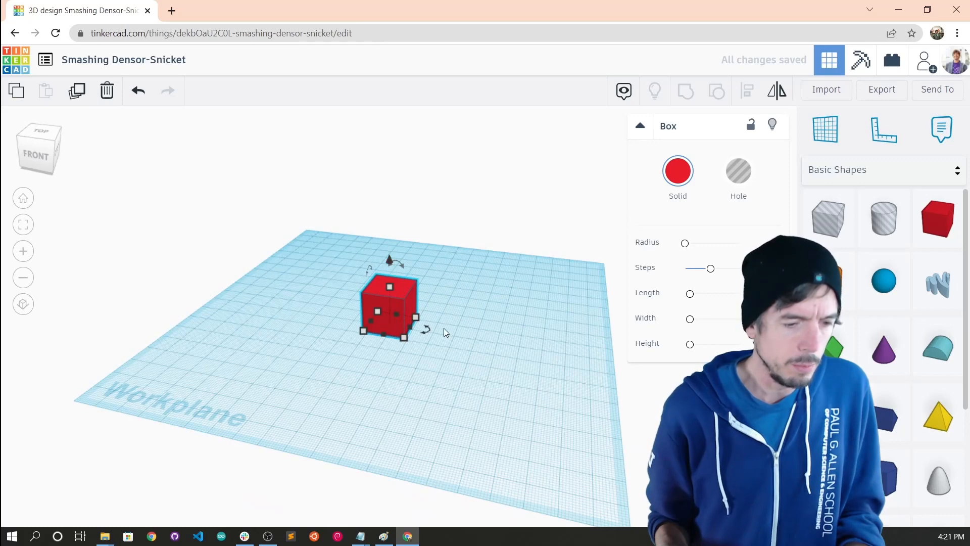
{"action": "right_click_drag", "start_coordinate": [443, 331], "coordinate": [417, 352]}
{"action": "left_click_drag", "start_coordinate": [416, 349], "coordinate": [454, 368]}
{"action": "right_click_drag", "start_coordinate": [481, 290], "coordinate": [418, 286]}
{"action": "mouse_move", "coordinate": [407, 280]}
{"action": "left_mouse_down"}
{"action": "mouse_move", "coordinate": [403, 224]}
{"action": "mouse_move", "coordinate": [411, 289]}
{"action": "left_mouse_up"}
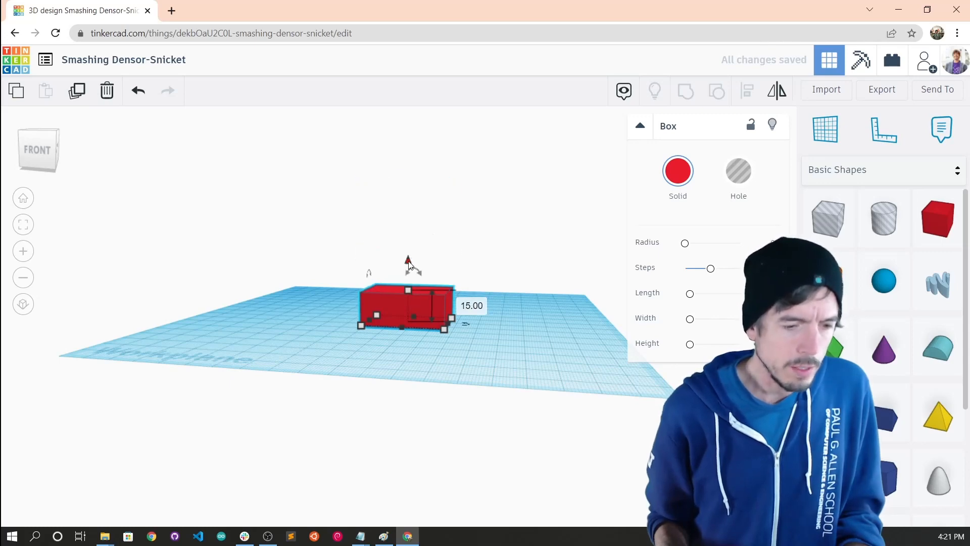
Move the box up and down vertically, leaving it 3 mm below the workplane and deselected
{"action": "right_click_drag", "start_coordinate": [428, 258], "coordinate": [398, 276]}
{"action": "left_click_drag", "start_coordinate": [399, 275], "coordinate": [400, 249]}
{"action": "mouse_move", "coordinate": [443, 285]}
{"action": "left_mouse_down"}
{"action": "mouse_move", "coordinate": [358, 288]}
{"action": "mouse_move", "coordinate": [463, 292]}
{"action": "mouse_move", "coordinate": [424, 310]}
{"action": "mouse_move", "coordinate": [444, 297]}
{"action": "left_mouse_up"}
{"action": "right_click_drag", "start_coordinate": [443, 296], "coordinate": [487, 323]}
{"action": "left_click_drag", "start_coordinate": [431, 281], "coordinate": [434, 309]}
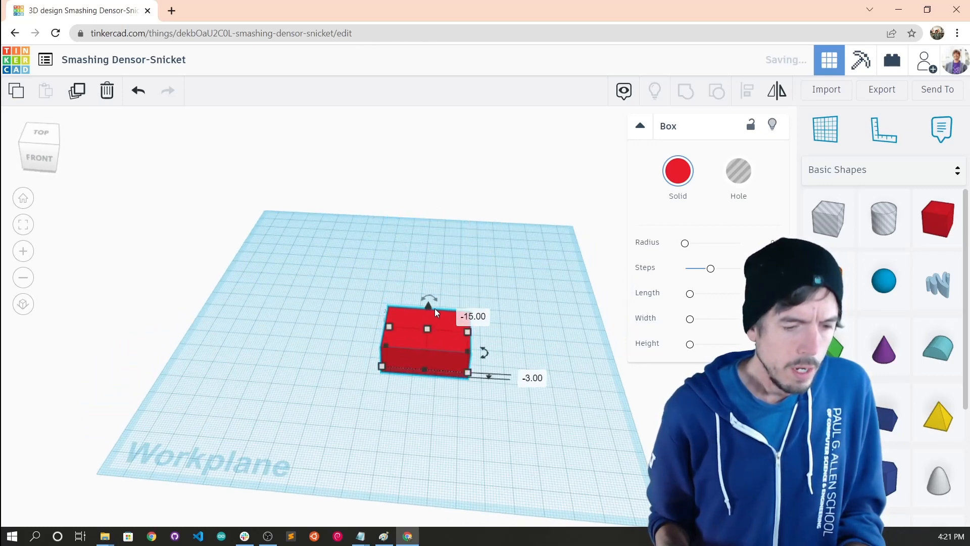
{"action": "left_click", "coordinate": [498, 319]}
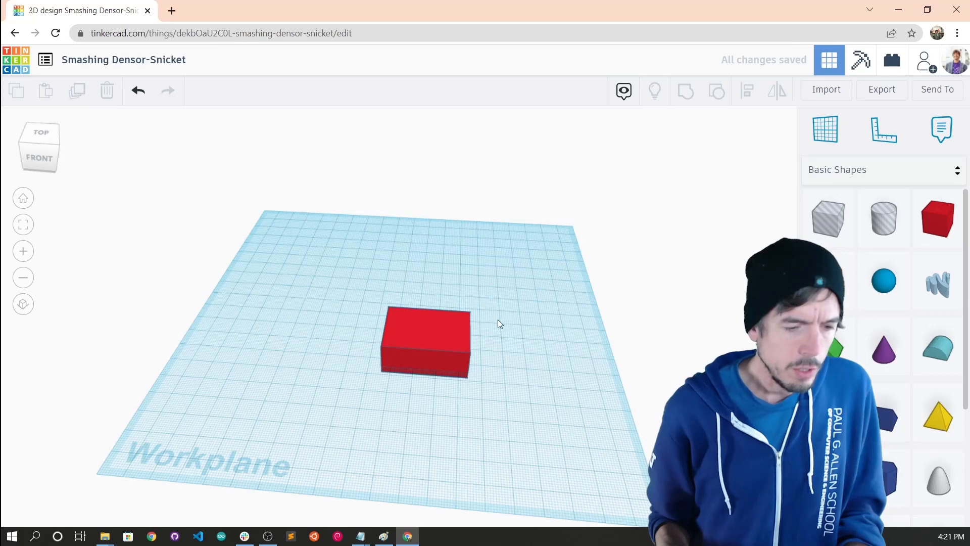
Raise the box to 16 mm above the workplane and check the grid's units without changing them
{"action": "left_click", "coordinate": [441, 322]}
{"action": "left_click_drag", "start_coordinate": [429, 306], "coordinate": [428, 268]}
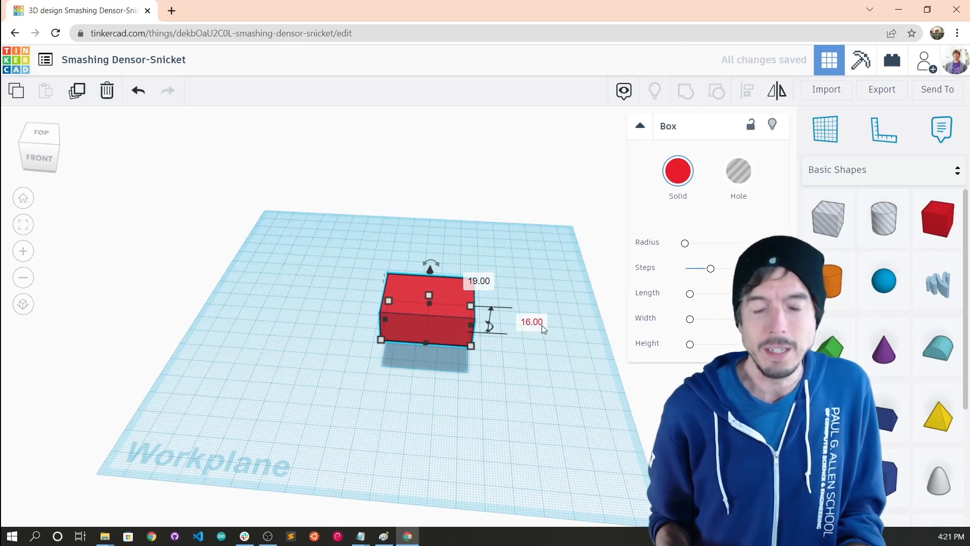
{"action": "left_click", "coordinate": [542, 325]}
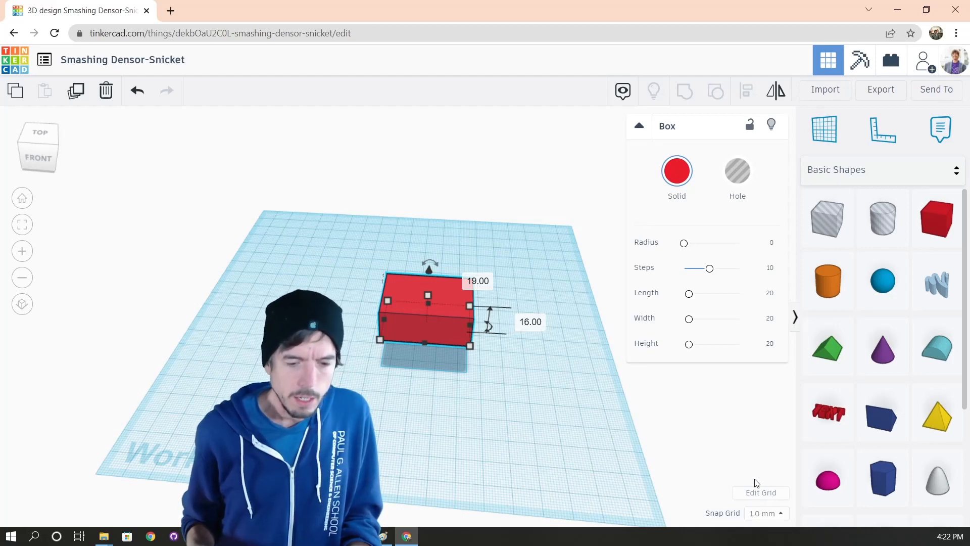
{"action": "left_click", "coordinate": [760, 492]}
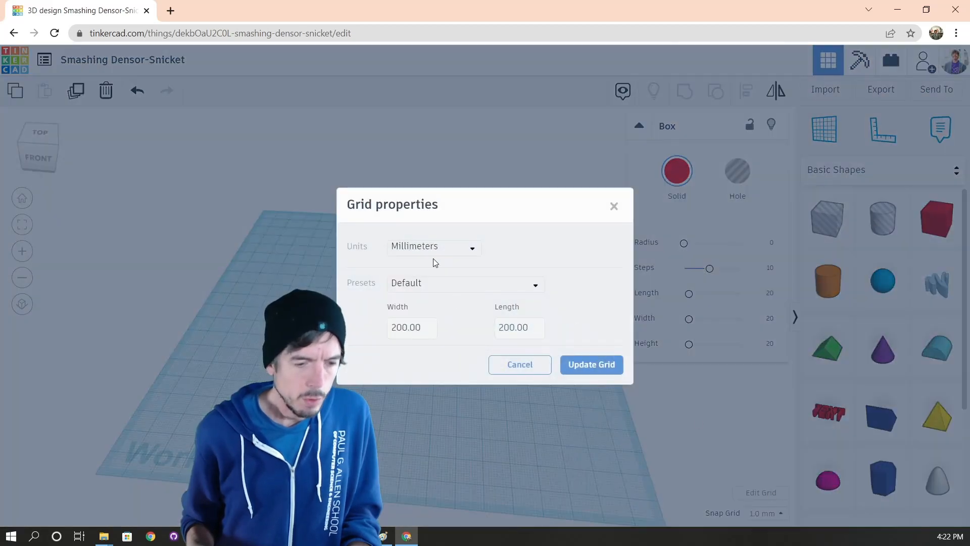
{"action": "left_click", "coordinate": [614, 206]}
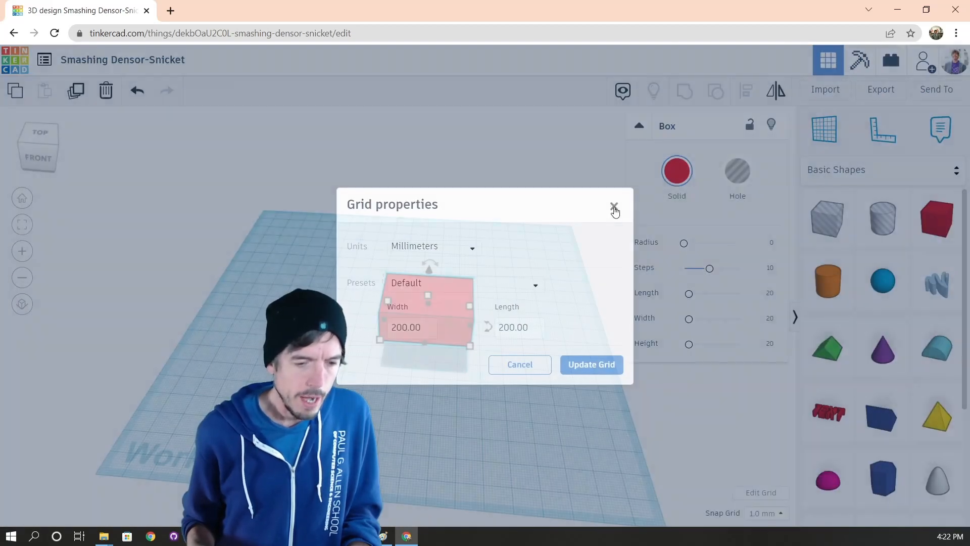
Lower the box and set its elevation above the workplane to 0 mm
{"action": "right_click_drag", "start_coordinate": [511, 281], "coordinate": [472, 280]}
{"action": "left_click_drag", "start_coordinate": [430, 260], "coordinate": [429, 278]}
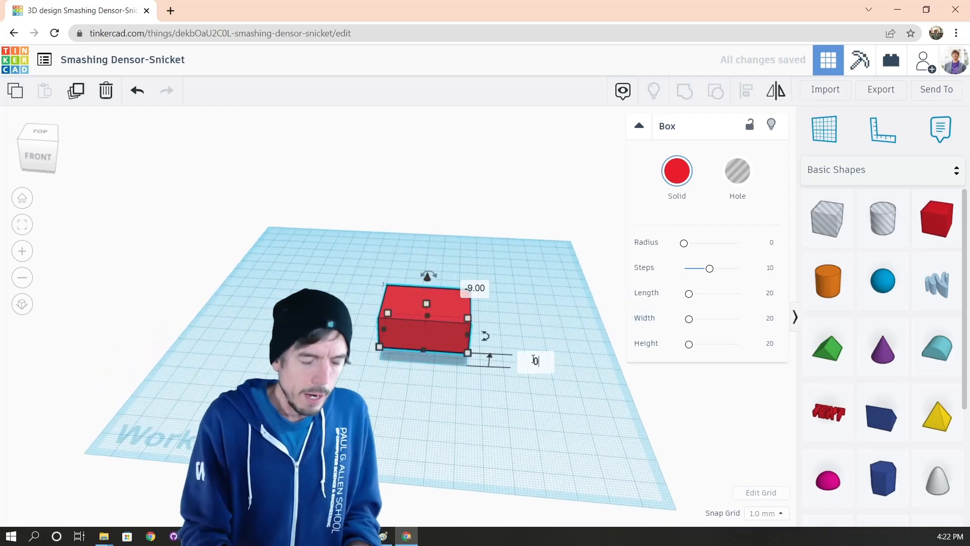
{"action": "key", "text": "Return"}
Resize the box into a flat plate 50 mm wide, 35 mm long and 2 mm high
{"action": "right_click_drag", "start_coordinate": [533, 348], "coordinate": [487, 389]}
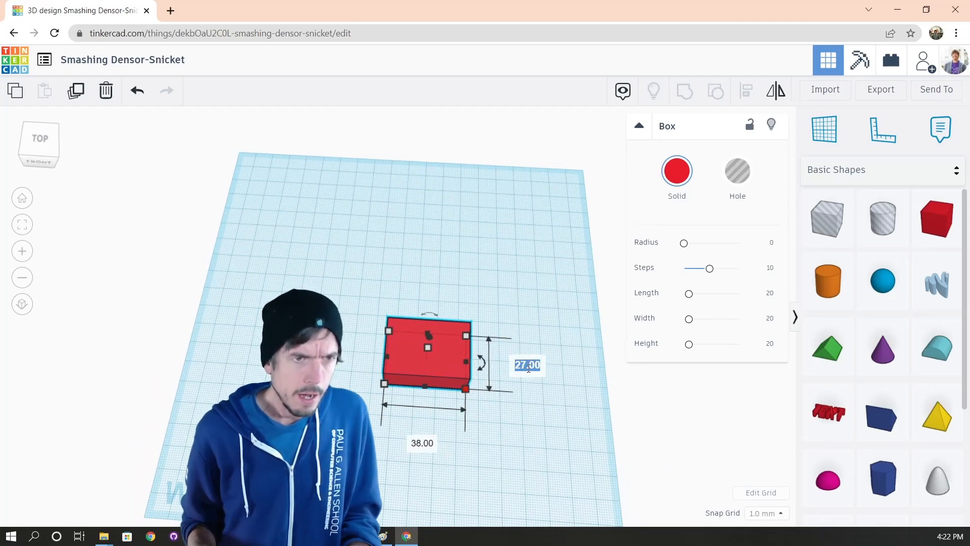
{"action": "type", "text": "35"}
{"action": "key", "text": "Return"}
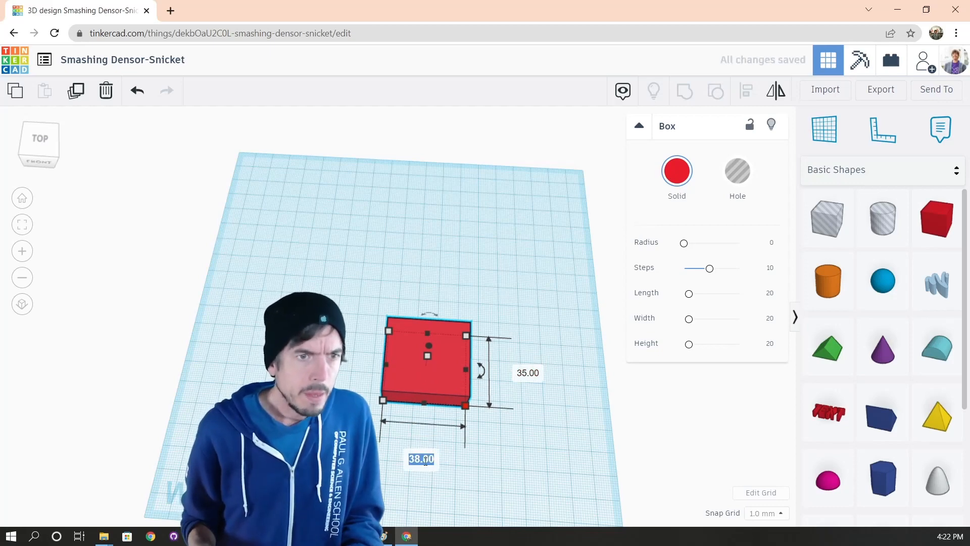
{"action": "type", "text": "50"}
{"action": "key", "text": "Return"}
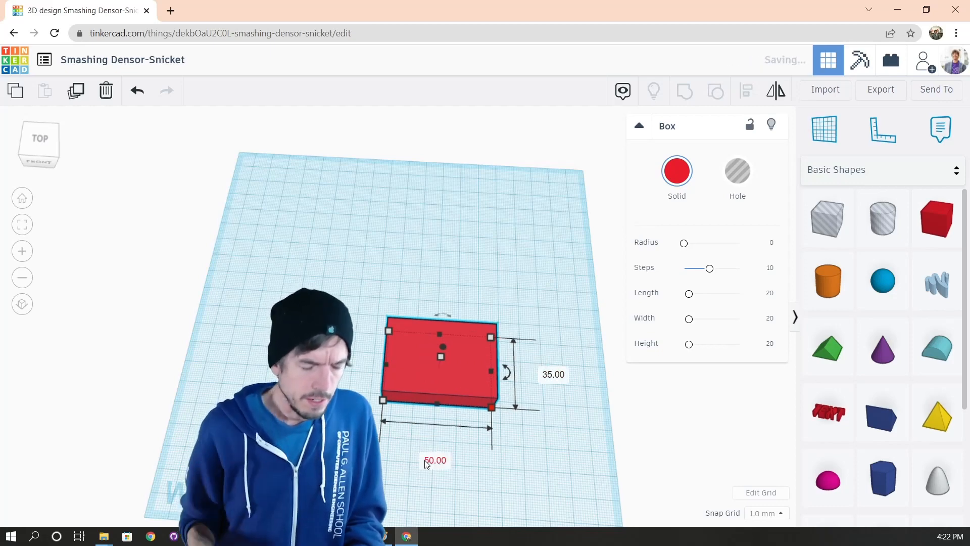
{"action": "right_click_drag", "start_coordinate": [552, 314], "coordinate": [505, 297]}
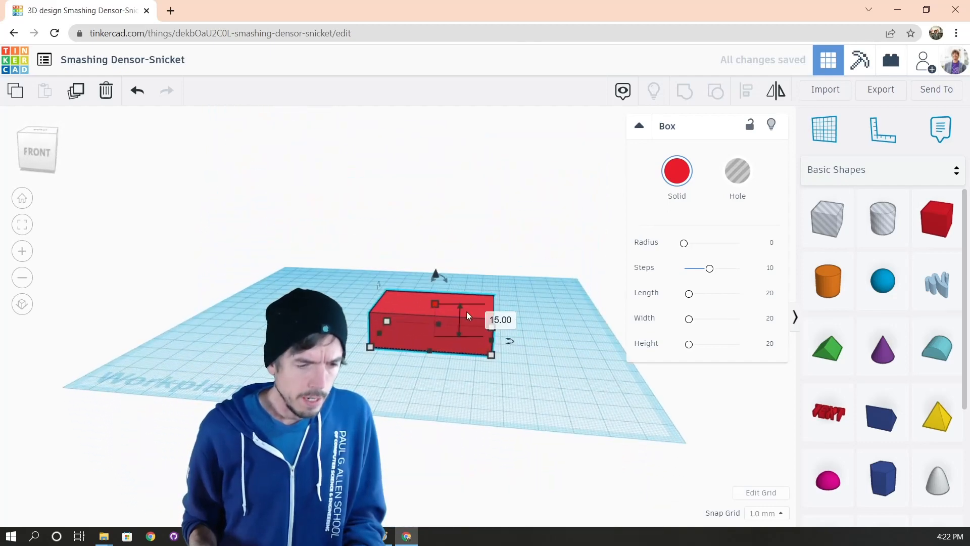
{"action": "type", "text": "2"}
{"action": "key", "text": "Return"}
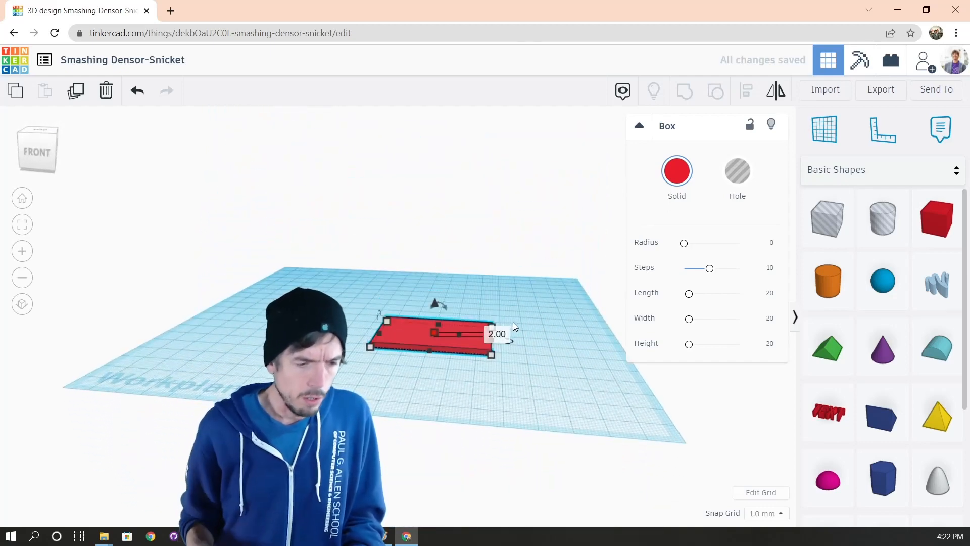
Round the plate's corners with a radius of about 3.1
{"action": "right_click_drag", "start_coordinate": [513, 322], "coordinate": [379, 349]}
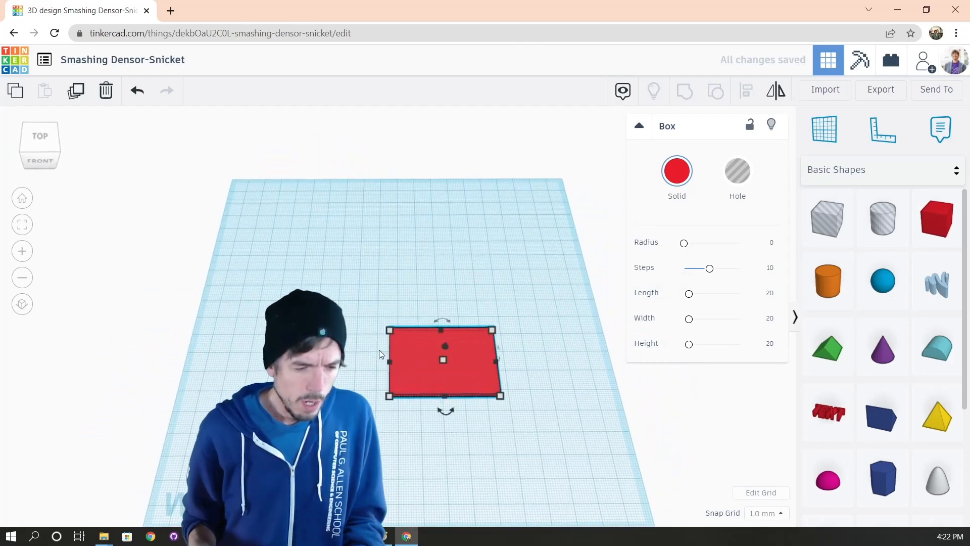
{"action": "left_click", "coordinate": [639, 126]}
{"action": "left_click", "coordinate": [640, 126]}
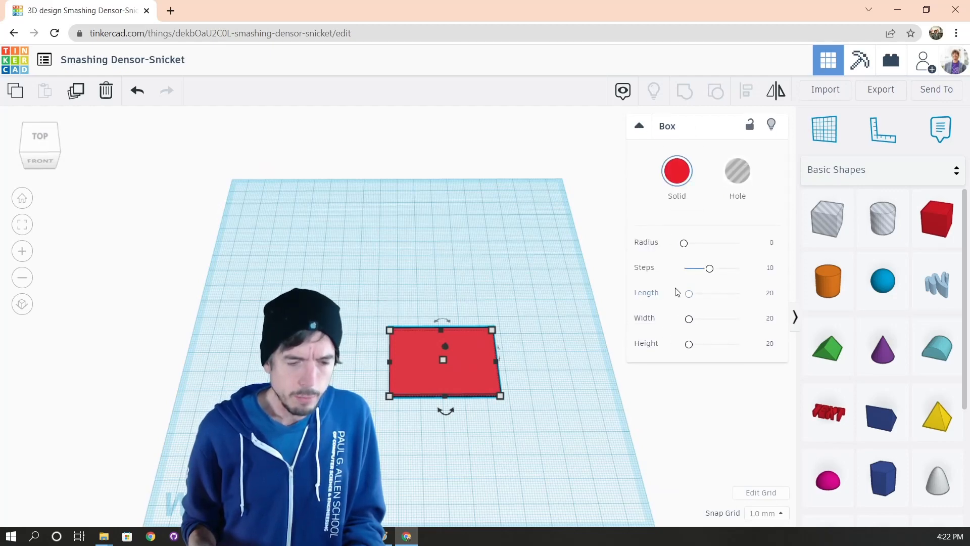
{"action": "right_click_drag", "start_coordinate": [538, 353], "coordinate": [538, 369]}
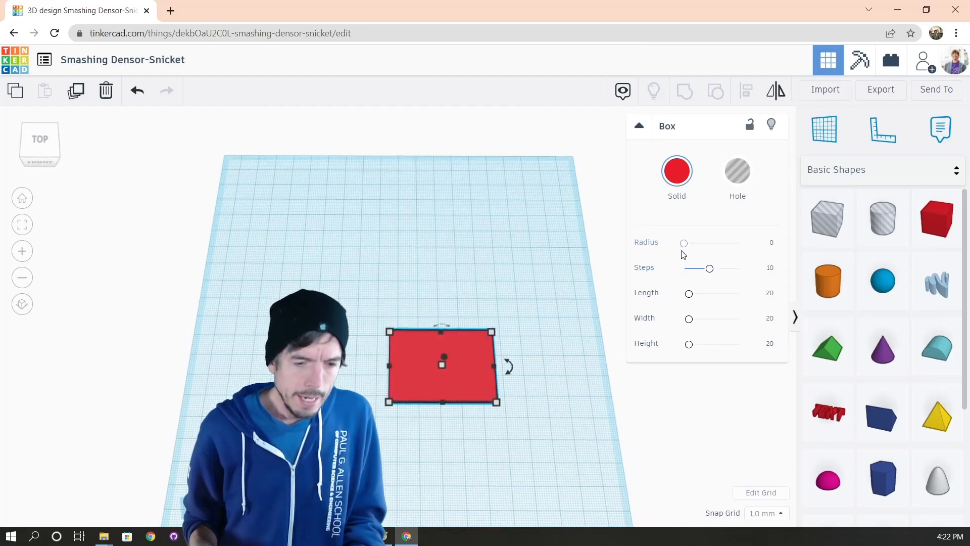
{"action": "left_click_drag", "start_coordinate": [685, 243], "coordinate": [689, 244]}
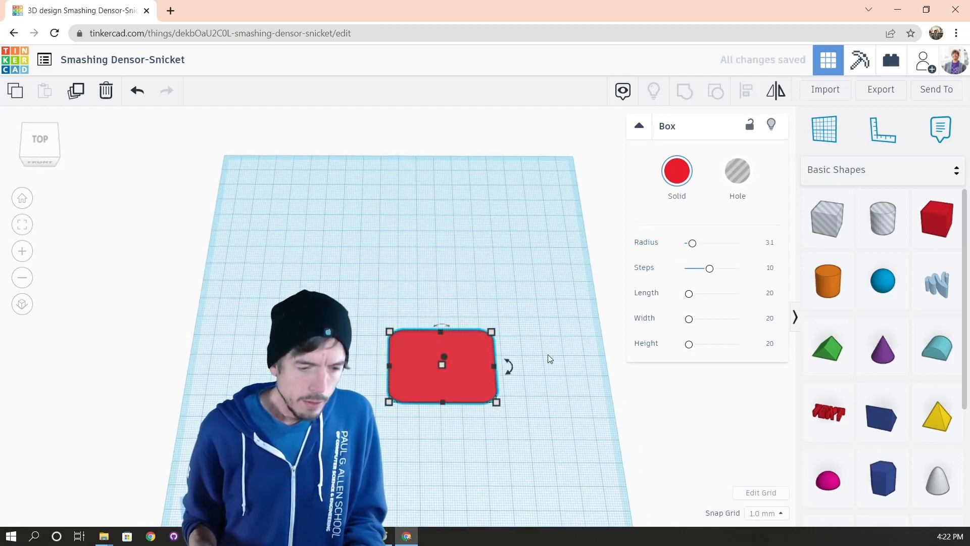
Examine the plate's rounded corners up close and from above
{"action": "right_click_drag", "start_coordinate": [547, 353], "coordinate": [529, 332]}
{"action": "right_click_drag", "start_coordinate": [507, 374], "coordinate": [637, 421]}
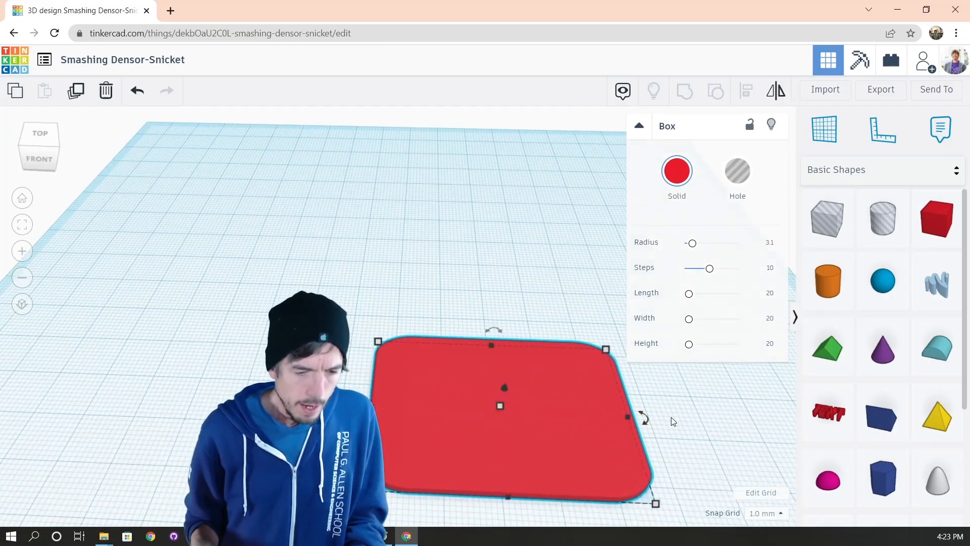
{"action": "middle_click_drag", "start_coordinate": [671, 417], "coordinate": [495, 323]}
{"action": "scroll", "coordinate": [495, 323], "scroll_direction": "down", "scroll_amount": 5}
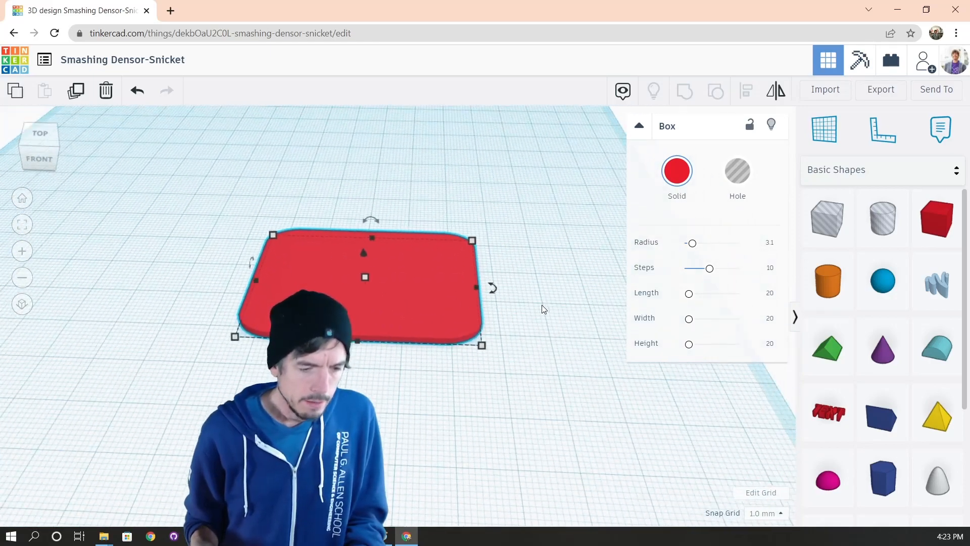
{"action": "scroll", "coordinate": [468, 338], "scroll_direction": "up", "scroll_amount": 2}
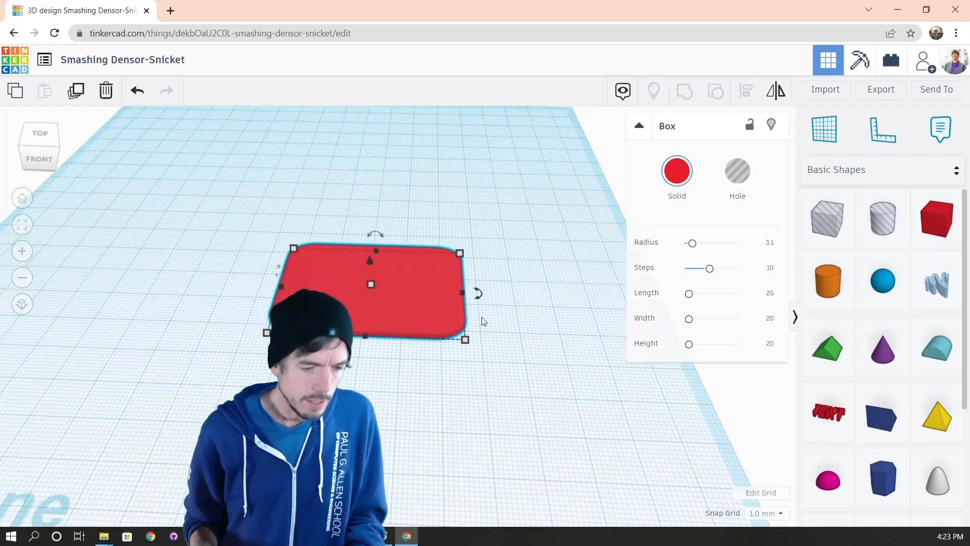
{"action": "right_click_drag", "start_coordinate": [480, 317], "coordinate": [467, 357]}
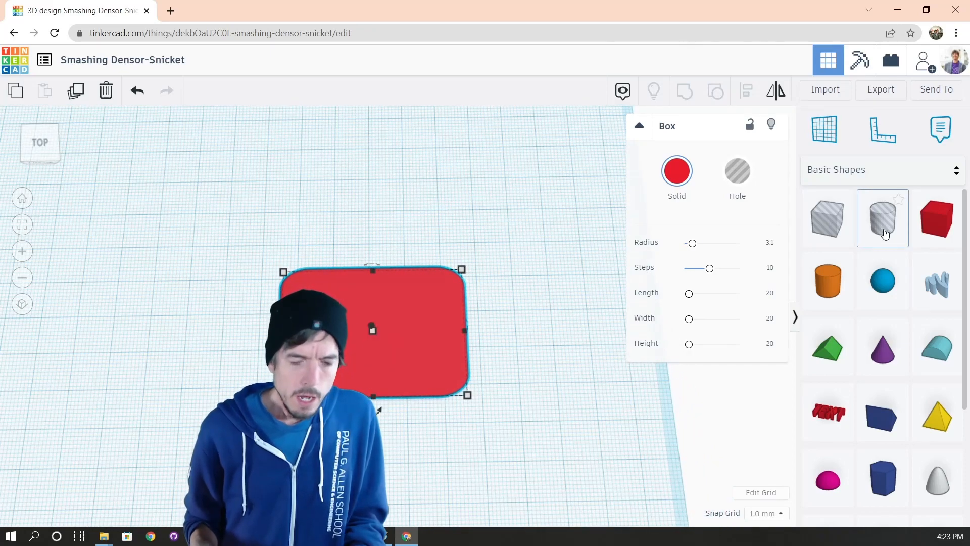
Place a solid cylinder beside the plate and delete it again
{"action": "left_click", "coordinate": [828, 278]}
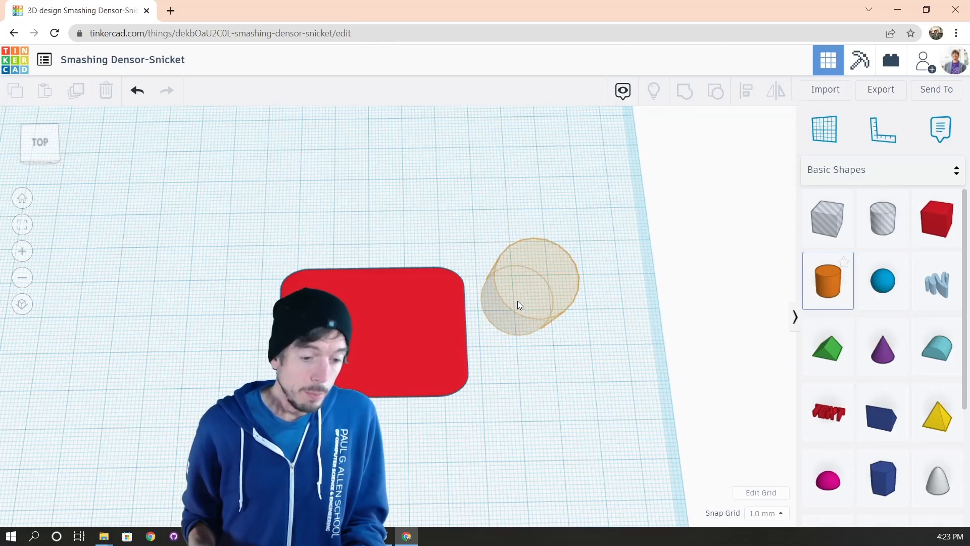
{"action": "left_click", "coordinate": [554, 289]}
{"action": "mouse_move", "coordinate": [566, 335]}
{"action": "right_mouse_down"}
{"action": "mouse_move", "coordinate": [532, 275]}
{"action": "mouse_move", "coordinate": [538, 258]}
{"action": "mouse_move", "coordinate": [582, 303]}
{"action": "mouse_move", "coordinate": [551, 327]}
{"action": "right_mouse_up"}
{"action": "key", "text": "Delete"}
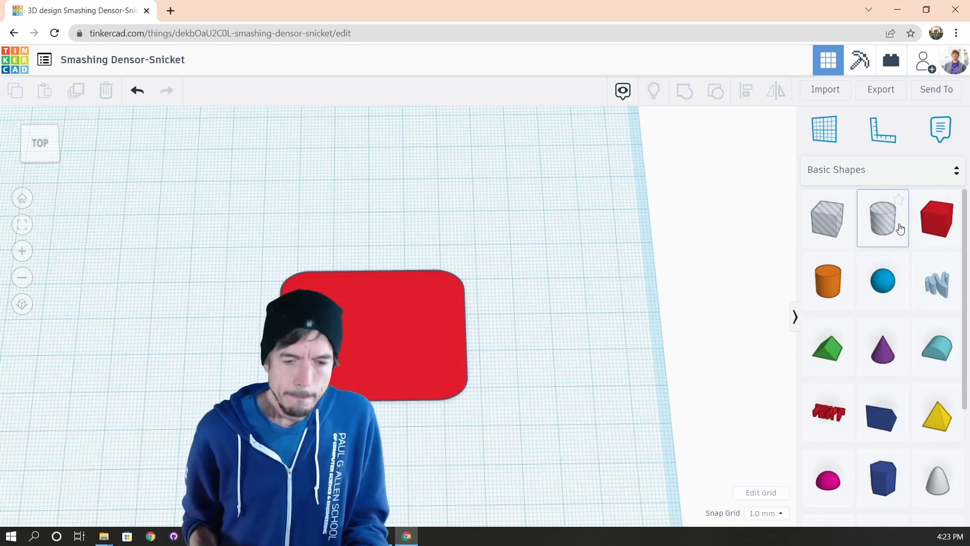
Place a cylinder hole overlapping the plate's back edge near its left corner
{"action": "left_click_drag", "start_coordinate": [894, 229], "coordinate": [337, 276]}
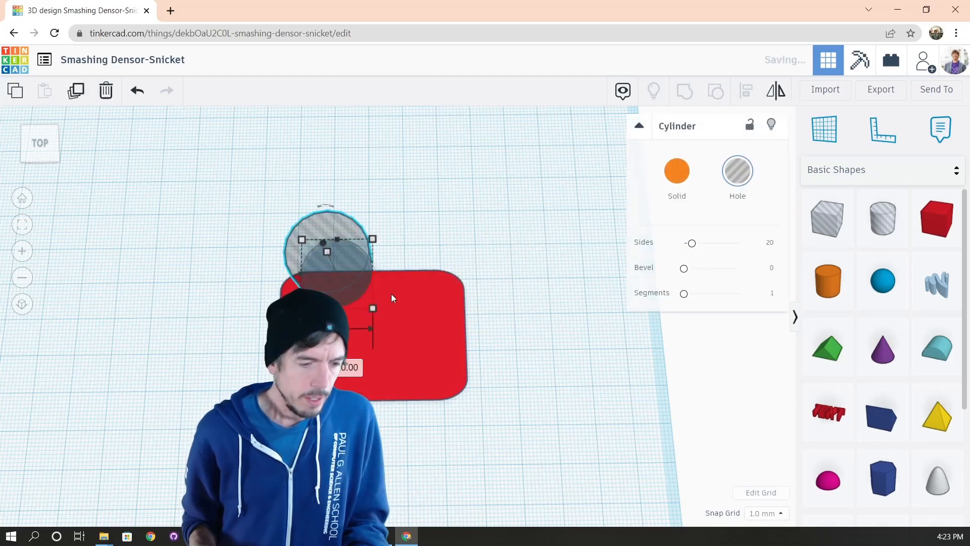
{"action": "right_click_drag", "start_coordinate": [412, 299], "coordinate": [416, 280]}
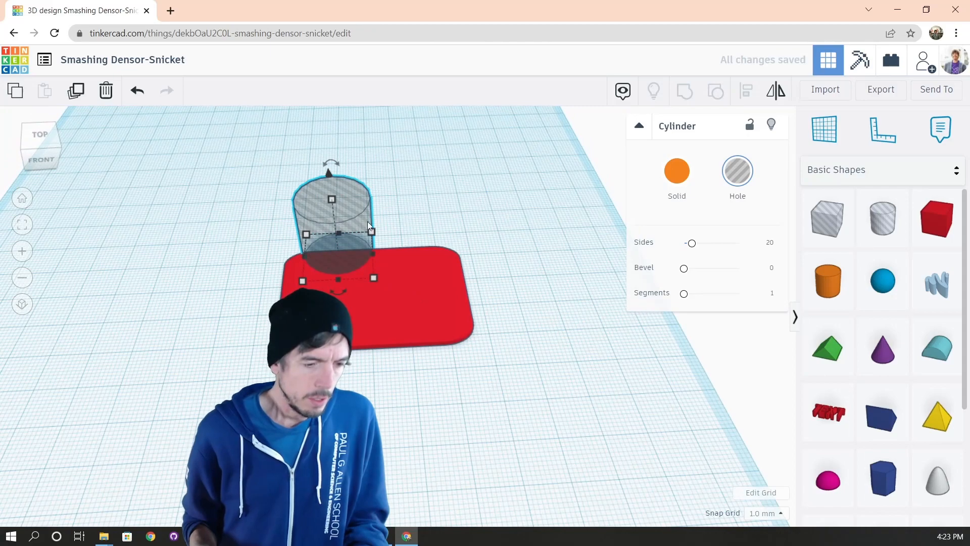
Try grouping the cylinder hole with the plate to cut into its back edge, and undo the grouping
{"action": "left_click", "coordinate": [453, 272], "text": "shift"}
{"action": "key", "text": "ctrl+g"}
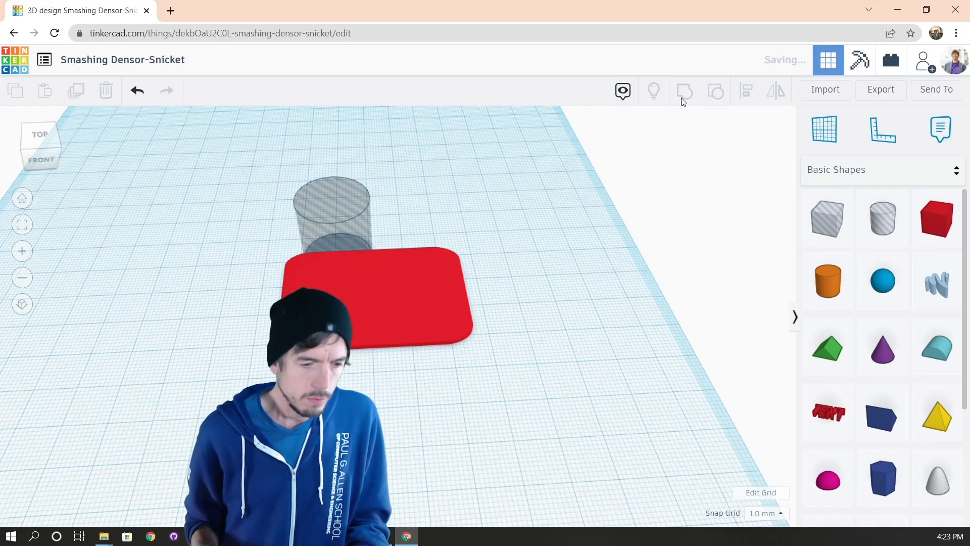
{"action": "right_click_drag", "start_coordinate": [550, 211], "coordinate": [543, 272]}
{"action": "left_click", "coordinate": [541, 275]}
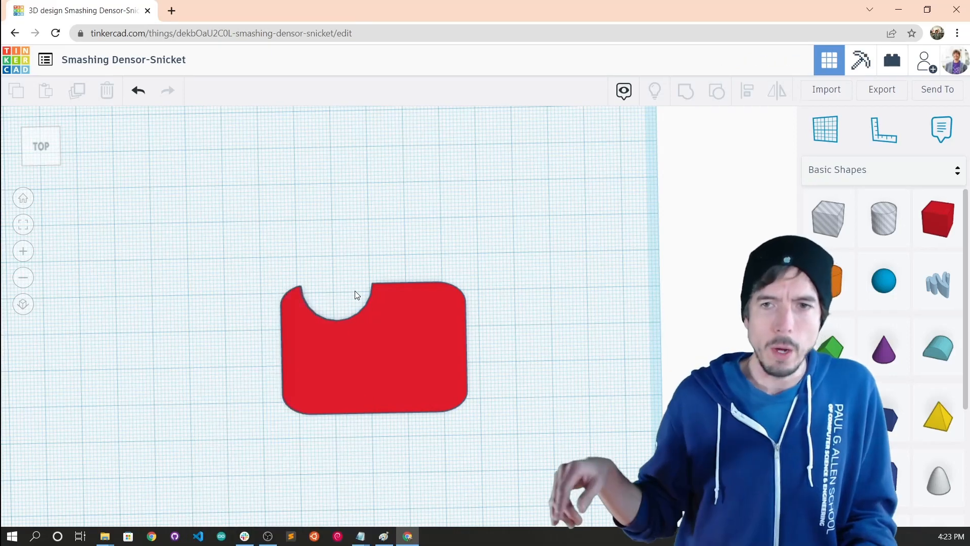
{"action": "key", "text": "ctrl+z"}
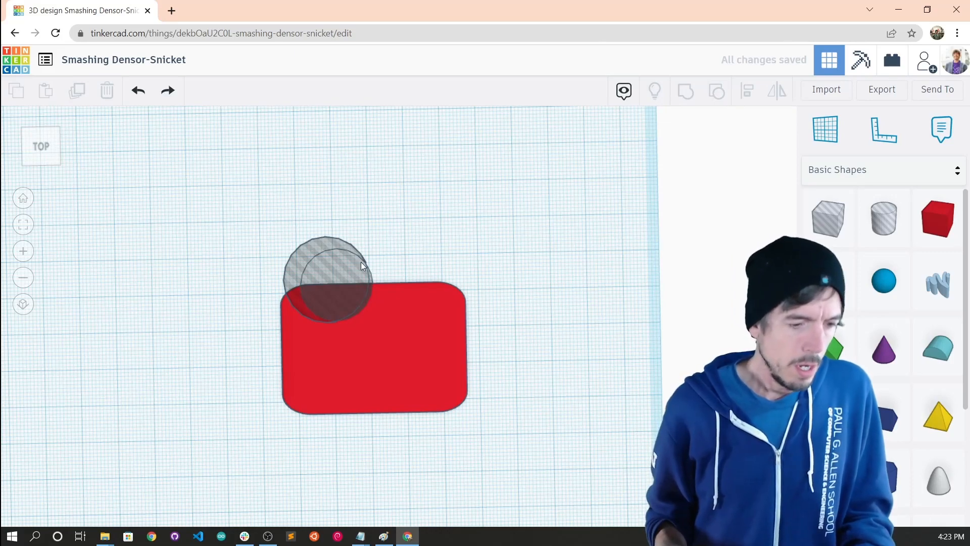
Move the cylinder hole along the plate's back edge and back over the back-left corner, checking its position from several angles
{"action": "left_click_drag", "start_coordinate": [357, 262], "coordinate": [450, 234]}
{"action": "right_click_drag", "start_coordinate": [518, 322], "coordinate": [539, 272]}
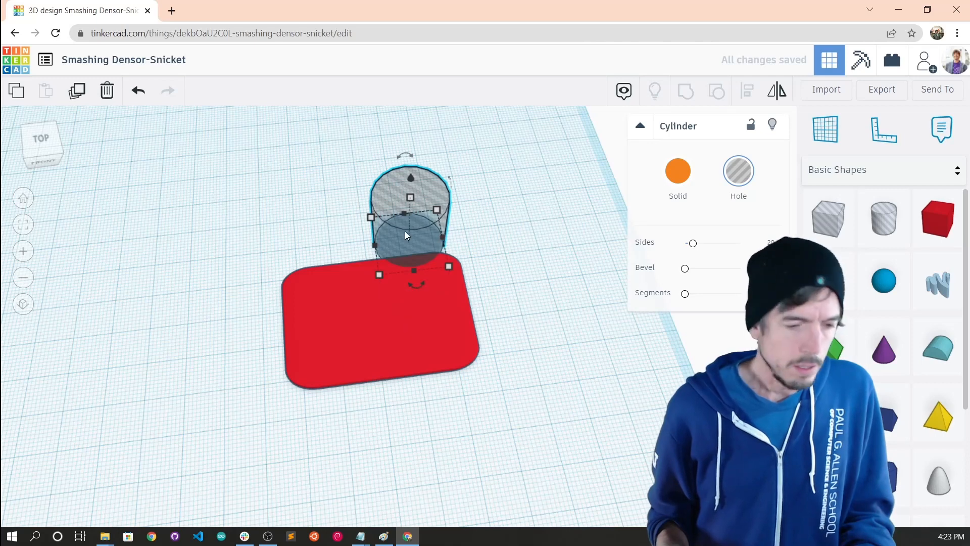
{"action": "left_click_drag", "start_coordinate": [414, 211], "coordinate": [325, 272]}
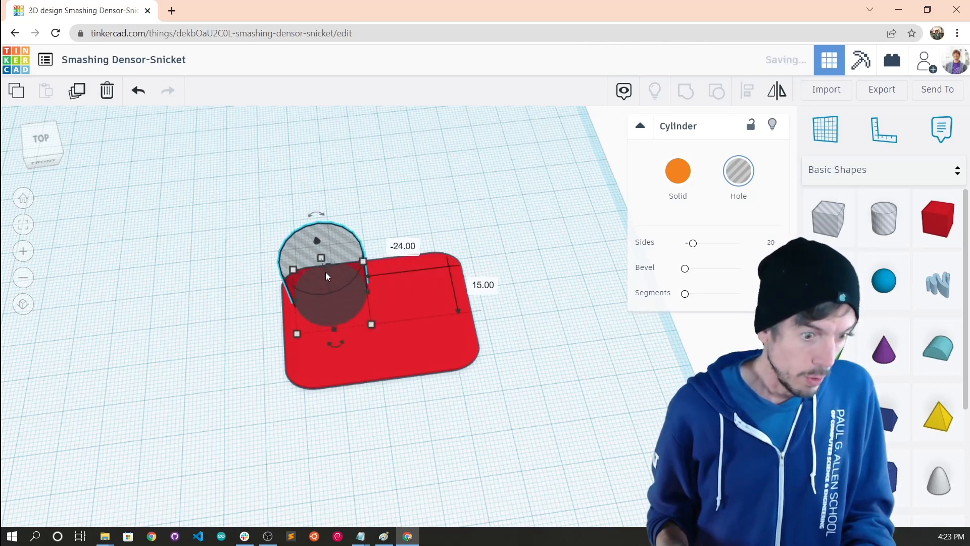
{"action": "right_click_drag", "start_coordinate": [451, 252], "coordinate": [341, 324]}
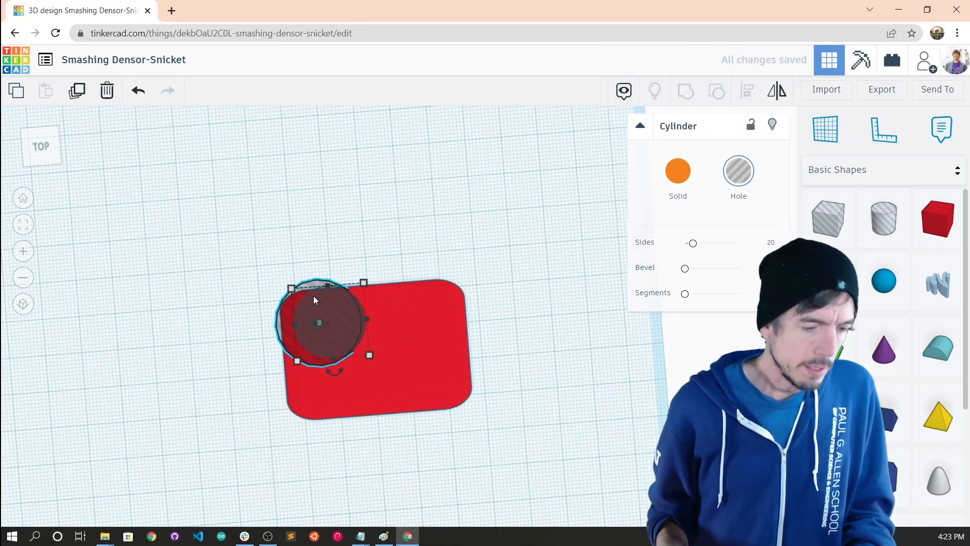
{"action": "left_click", "coordinate": [303, 202]}
{"action": "left_click", "coordinate": [338, 340]}
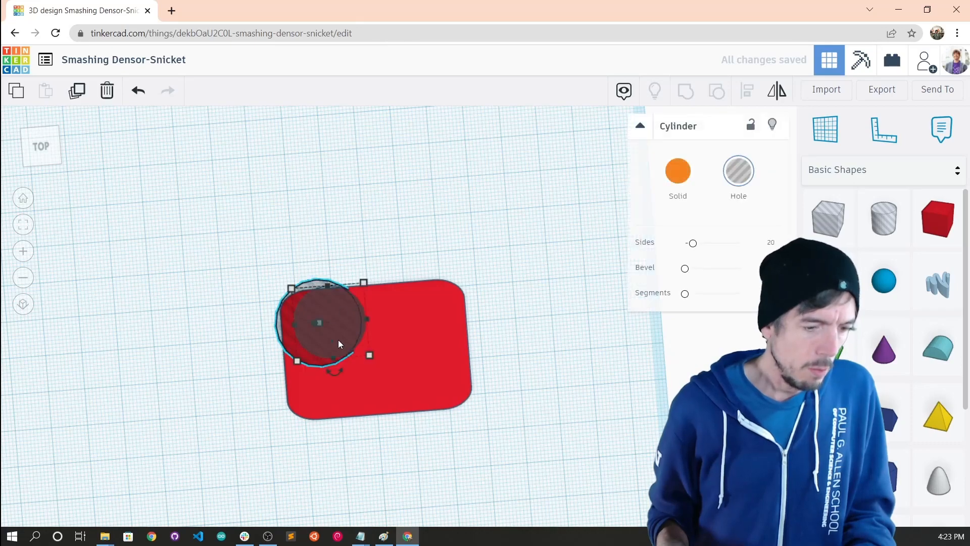
{"action": "right_click_drag", "start_coordinate": [337, 334], "coordinate": [338, 267]}
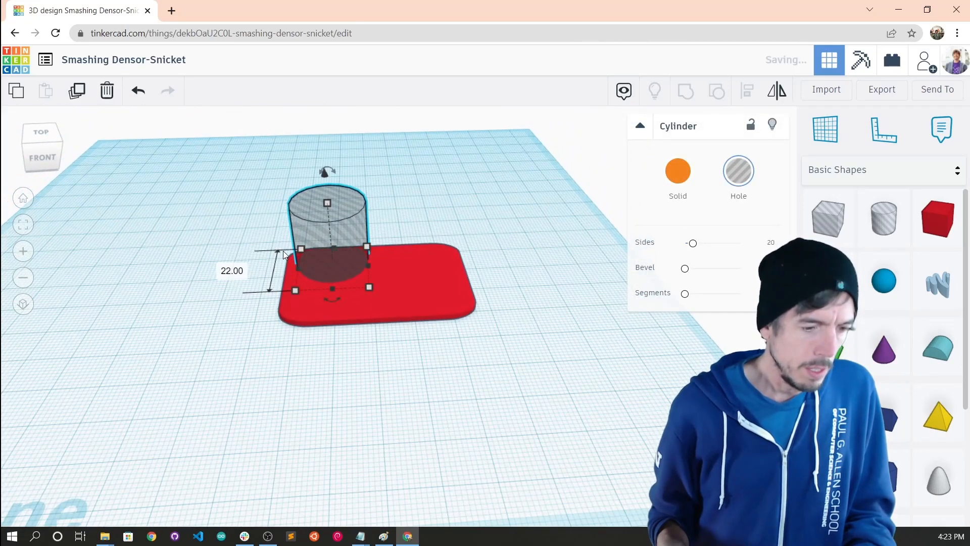
Move the cylinder hole off the plate's left side and set both of its move distances to 5 mm
{"action": "left_click_drag", "start_coordinate": [347, 216], "coordinate": [234, 217]}
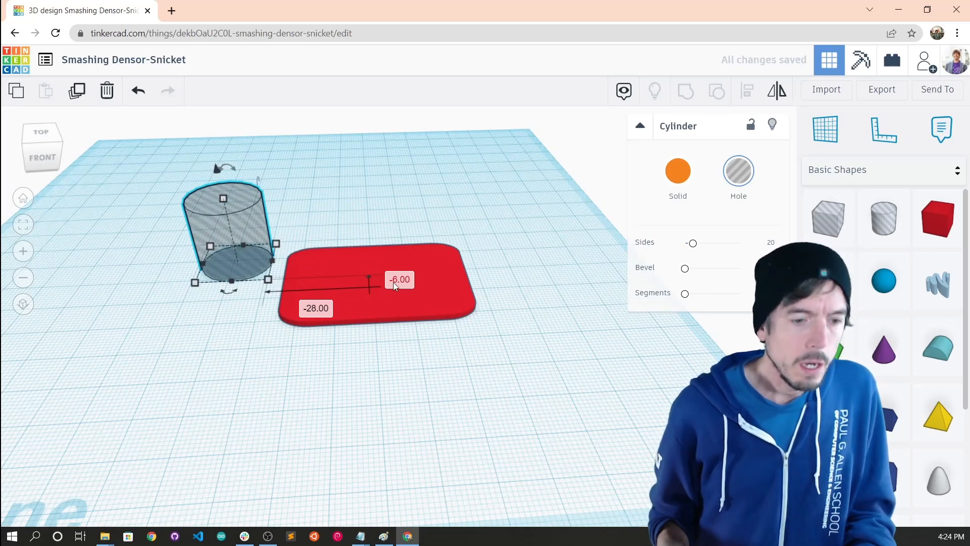
{"action": "left_click", "coordinate": [395, 281]}
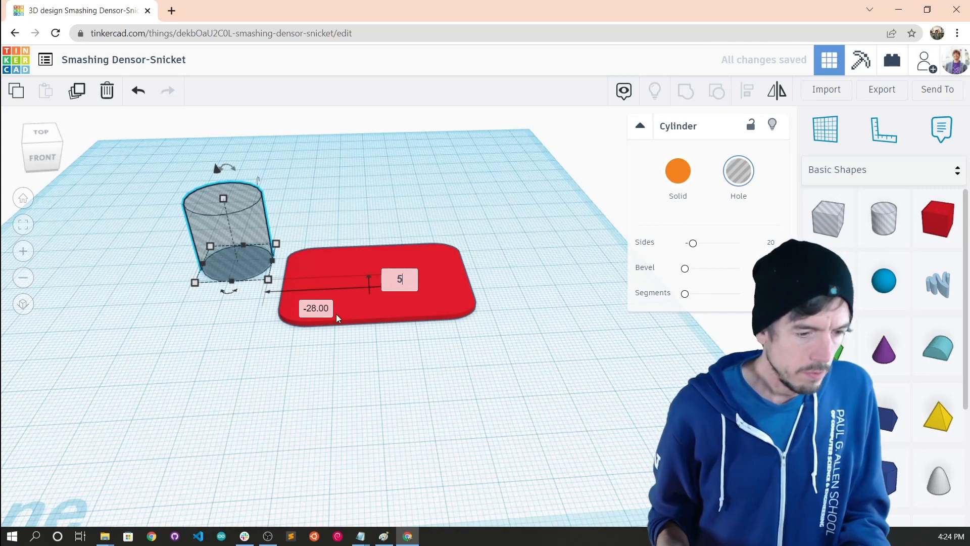
{"action": "key", "text": "Tab"}
{"action": "type", "text": "5"}
{"action": "key", "text": "Return"}
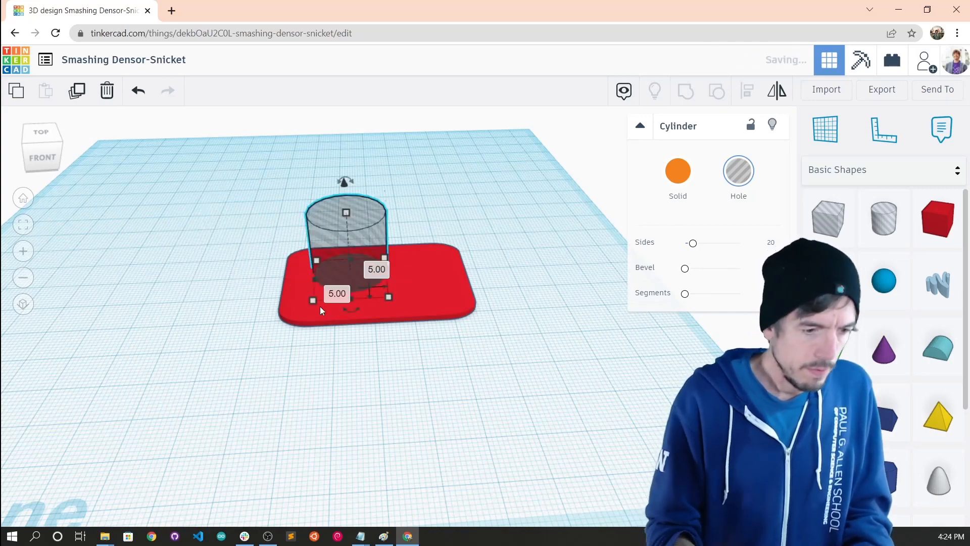
Move the cylinder hole behind the plate and set its length and width to 5 mm each
{"action": "left_click", "coordinate": [481, 181]}
{"action": "right_click_drag", "start_coordinate": [480, 181], "coordinate": [353, 332]}
{"action": "left_click_drag", "start_coordinate": [353, 332], "coordinate": [332, 219]}
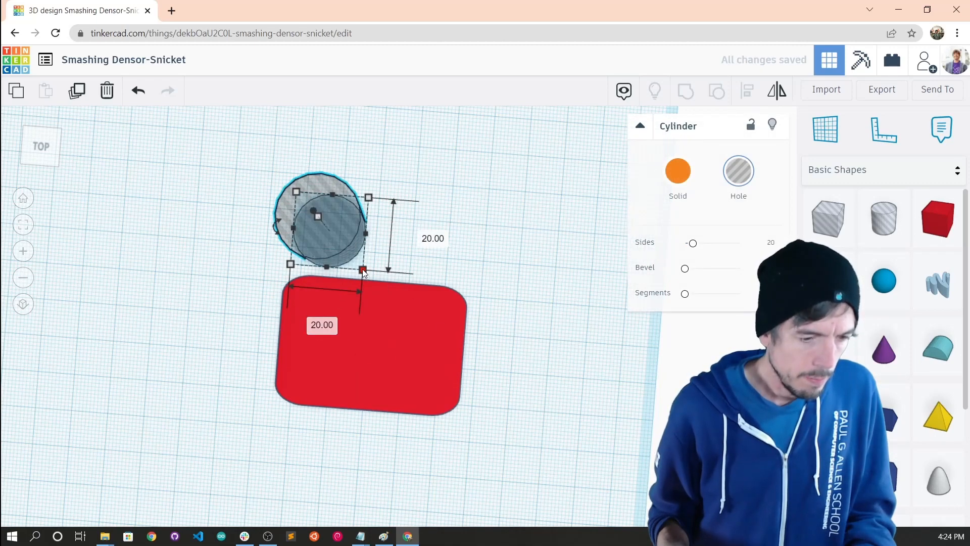
{"action": "key", "text": "Return"}
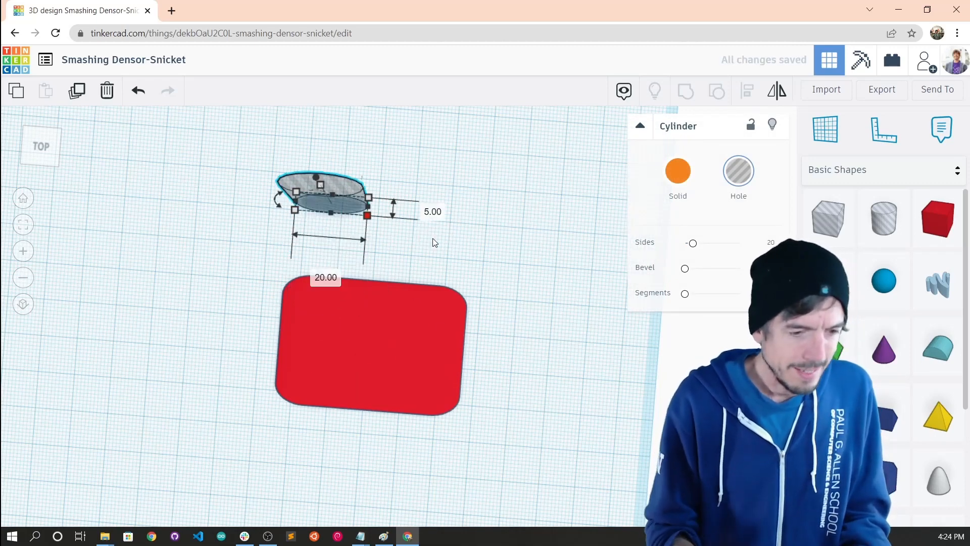
{"action": "type", "text": "5"}
{"action": "key", "text": "Return"}
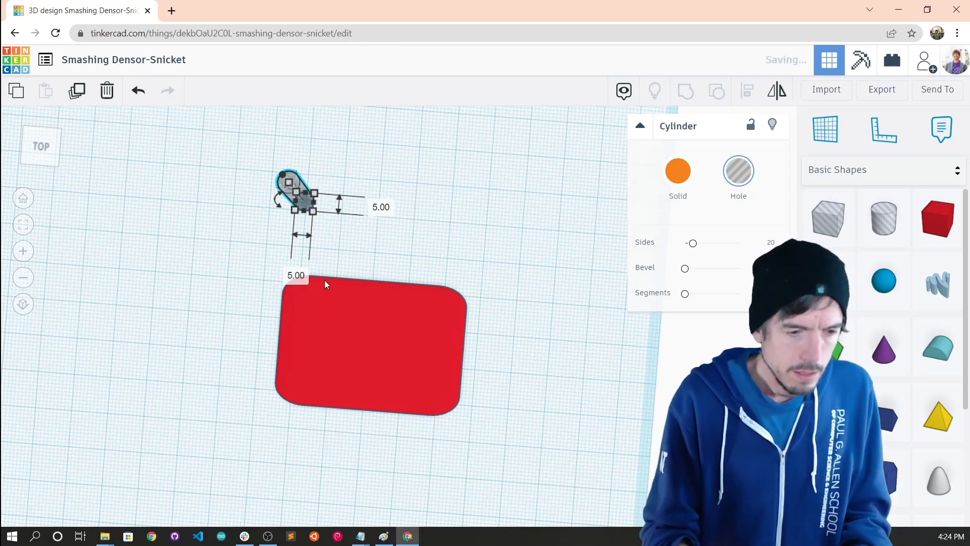
{"action": "left_click", "coordinate": [322, 168]}
{"action": "right_click_drag", "start_coordinate": [321, 170], "coordinate": [316, 190]}
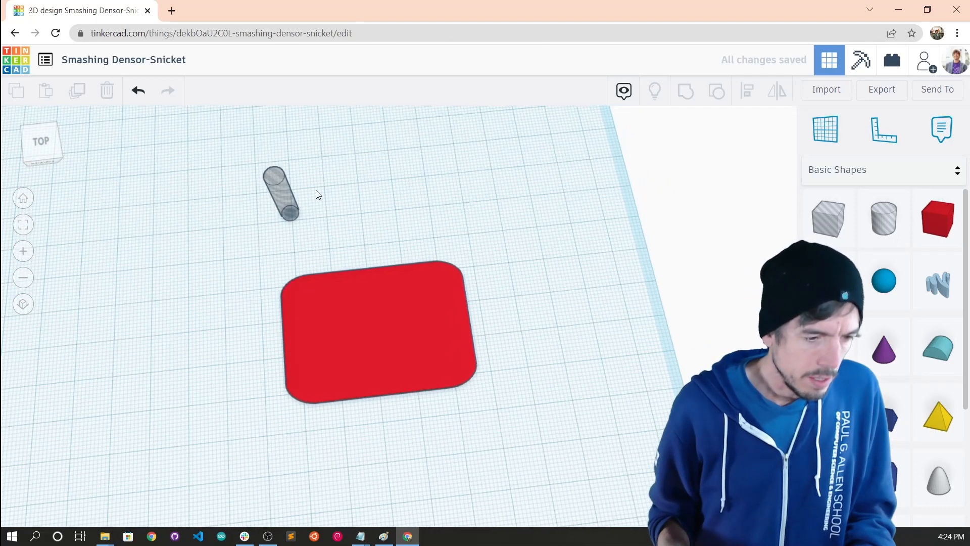
Move the narrow cylinder hole into the plate's back-left corner, just inside the edges
{"action": "left_click", "coordinate": [286, 201]}
{"action": "left_click_drag", "start_coordinate": [279, 198], "coordinate": [293, 293]}
{"action": "right_click_drag", "start_coordinate": [328, 248], "coordinate": [224, 378]}
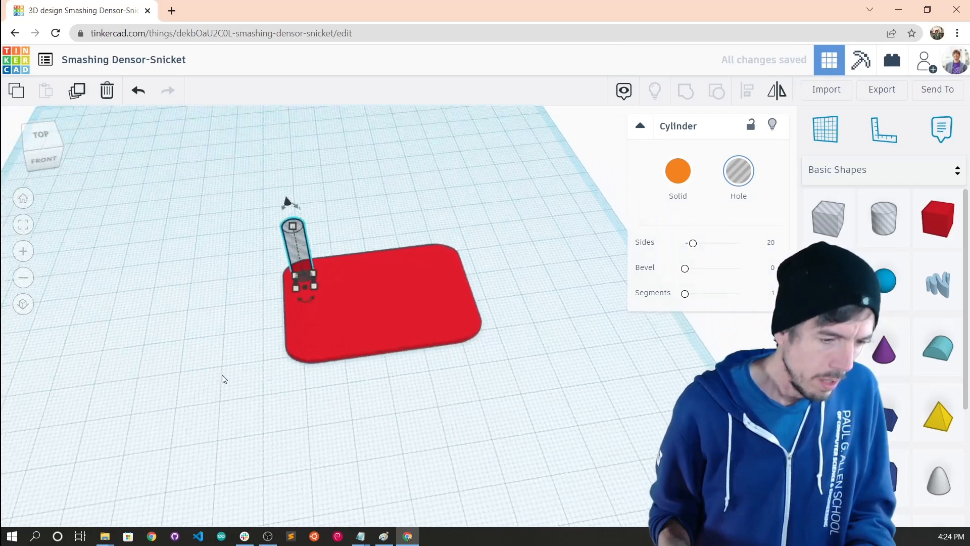
Try grouping the 5 mm cylinder hole with the plate, inspect the cut from above and undo the grouping
{"action": "left_click", "coordinate": [372, 286], "text": "shift"}
{"action": "left_click", "coordinate": [687, 101]}
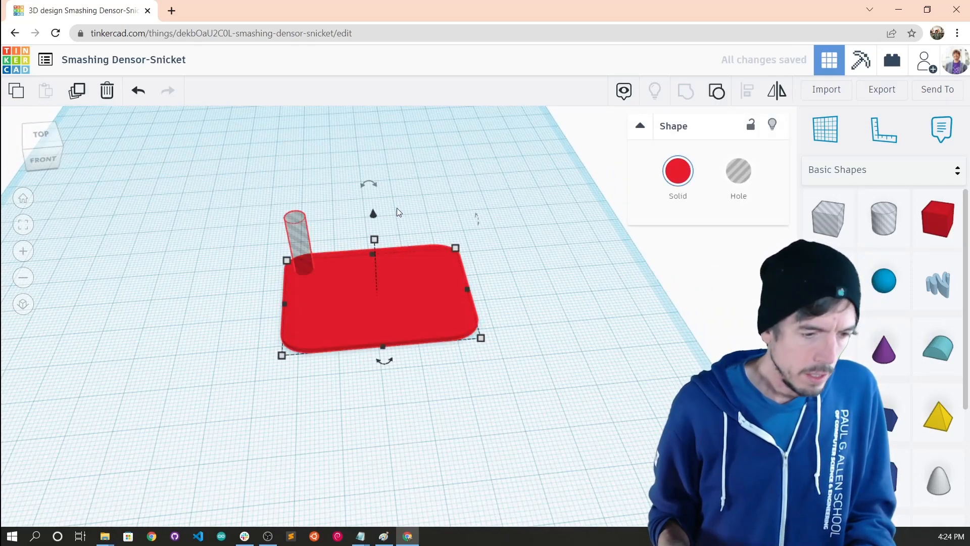
{"action": "right_click_drag", "start_coordinate": [396, 208], "coordinate": [407, 278]}
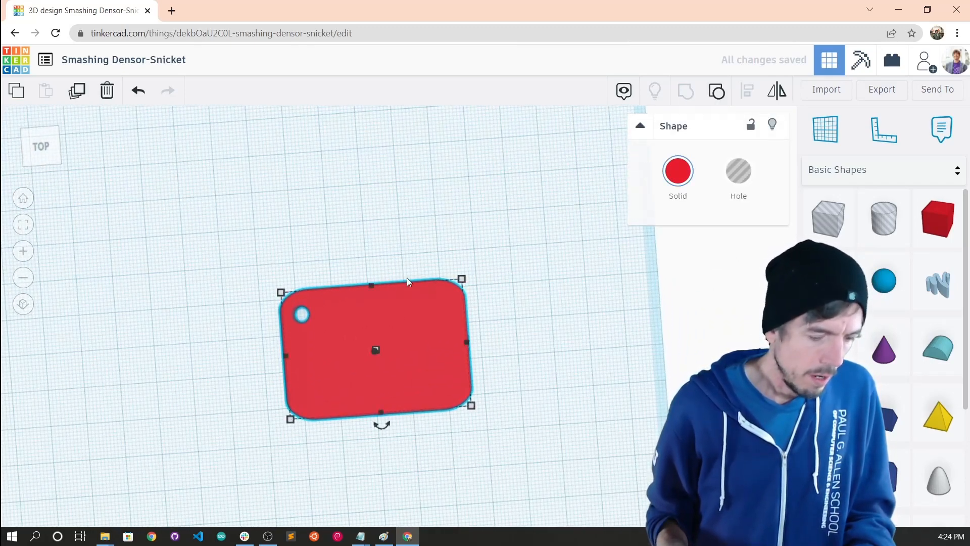
{"action": "key", "text": "ctrl+z"}
Enlarge the corner cylinder hole to a length and width of 7.5 mm each
{"action": "left_click", "coordinate": [293, 310]}
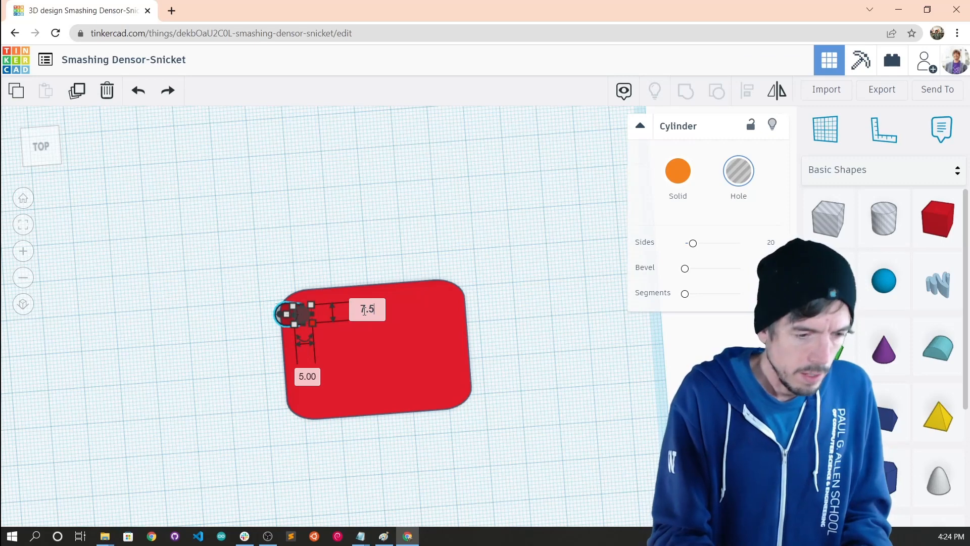
{"action": "left_click", "coordinate": [365, 311]}
{"action": "type", "text": "7.5"}
{"action": "key", "text": "Tab"}
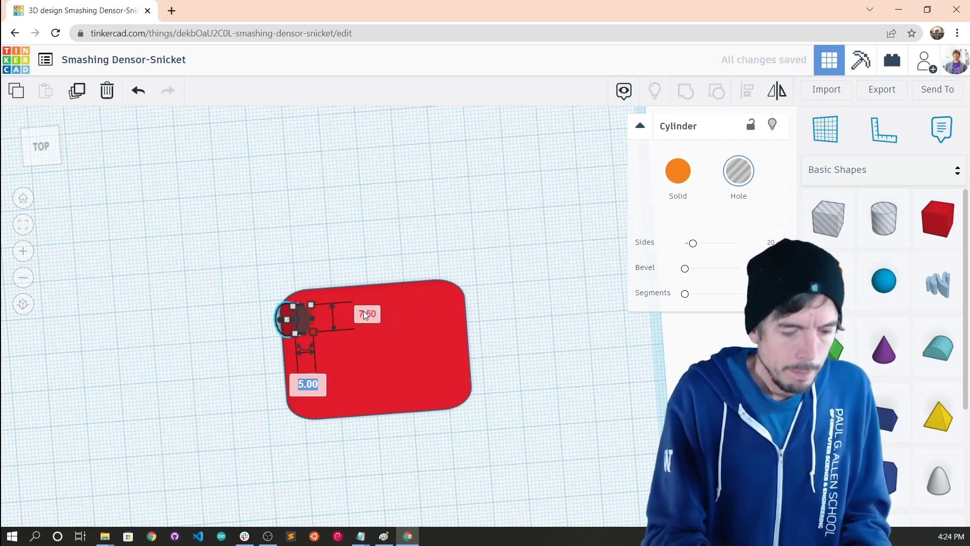
{"action": "type", "text": "7.5"}
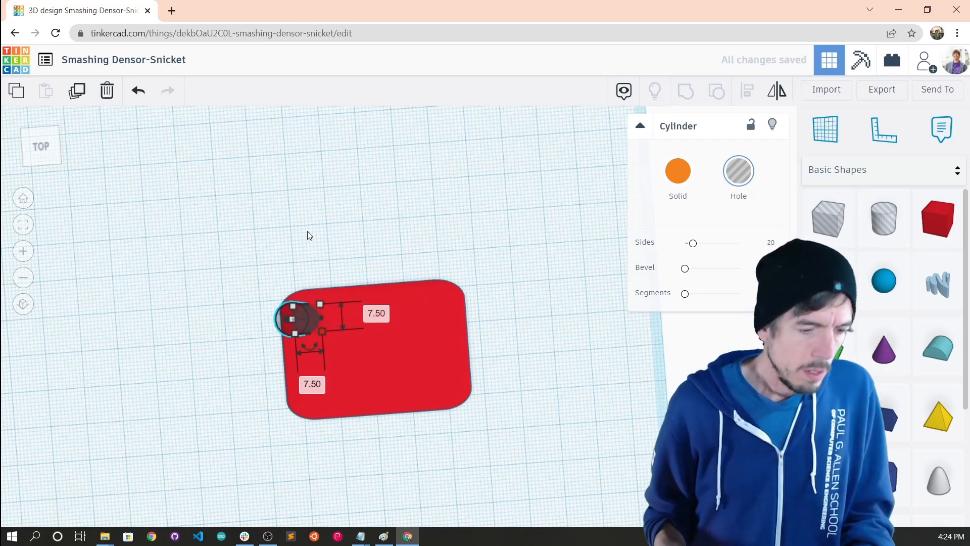
{"action": "key", "text": "Return"}
{"action": "right_click_drag", "start_coordinate": [295, 238], "coordinate": [329, 174]}
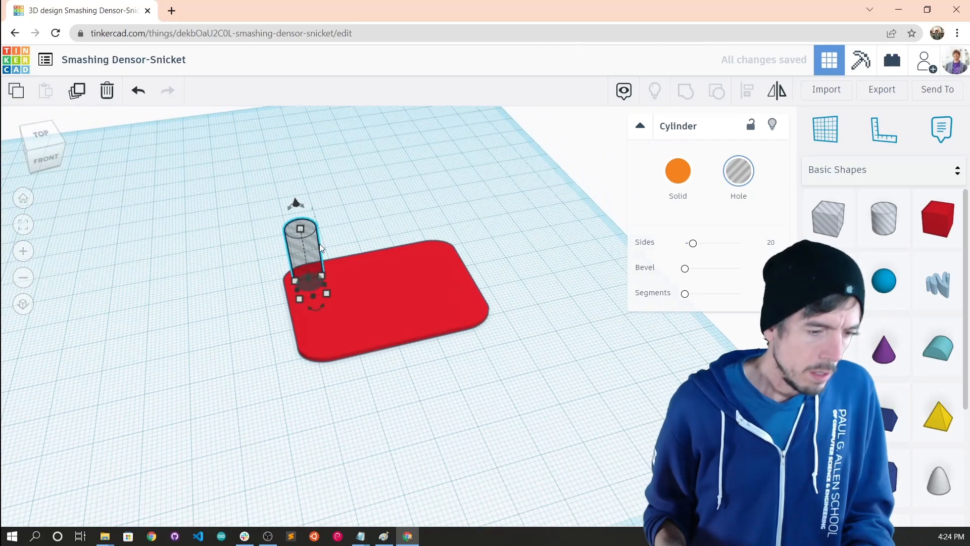
Try grouping the 7.5 mm cylinder hole with the plate, inspect the cut from above and undo the grouping
{"action": "left_click", "coordinate": [370, 238]}
{"action": "left_click", "coordinate": [315, 273]}
{"action": "left_click", "coordinate": [392, 296], "text": "shift"}
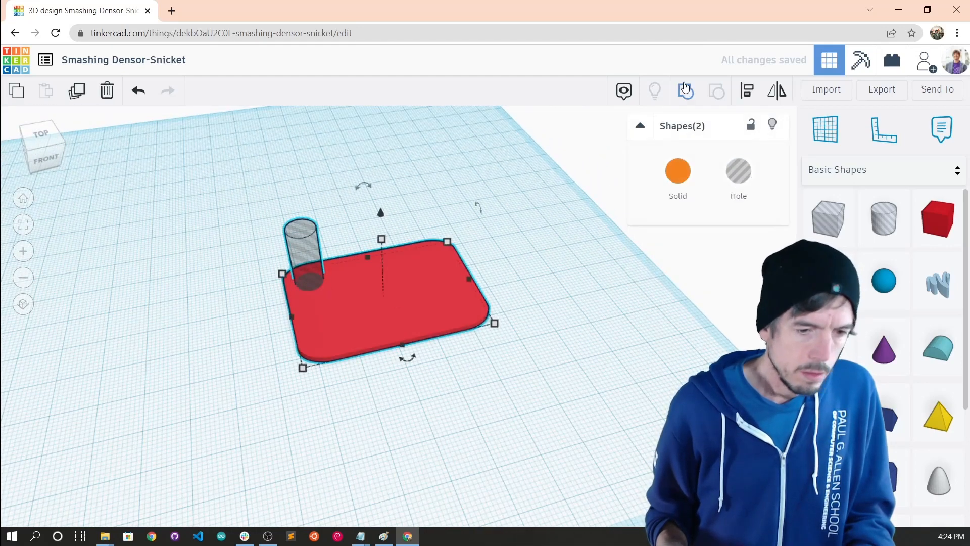
{"action": "left_click", "coordinate": [690, 90]}
{"action": "right_click_drag", "start_coordinate": [448, 187], "coordinate": [410, 279]}
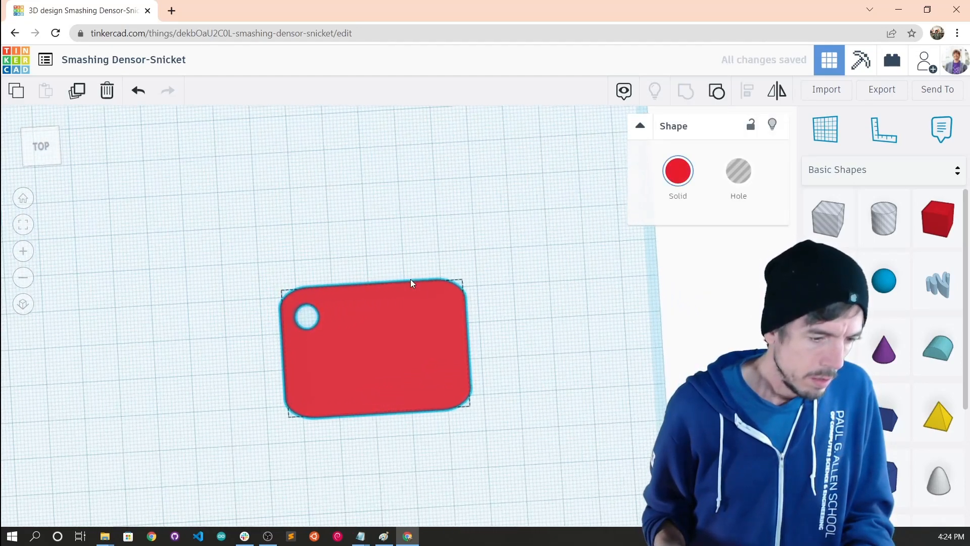
{"action": "key", "text": "ctrl+z"}
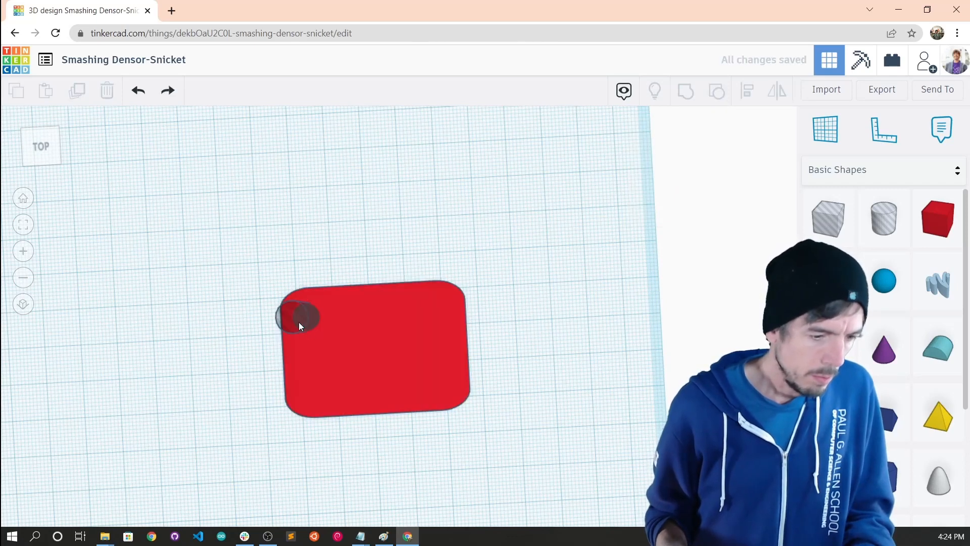
Nudge the cylinder hole about 2.5 mm toward the back edge and 0.5 mm sideways, test the cut by grouping and undo the grouping
{"action": "left_click_drag", "start_coordinate": [299, 317], "coordinate": [291, 307]}
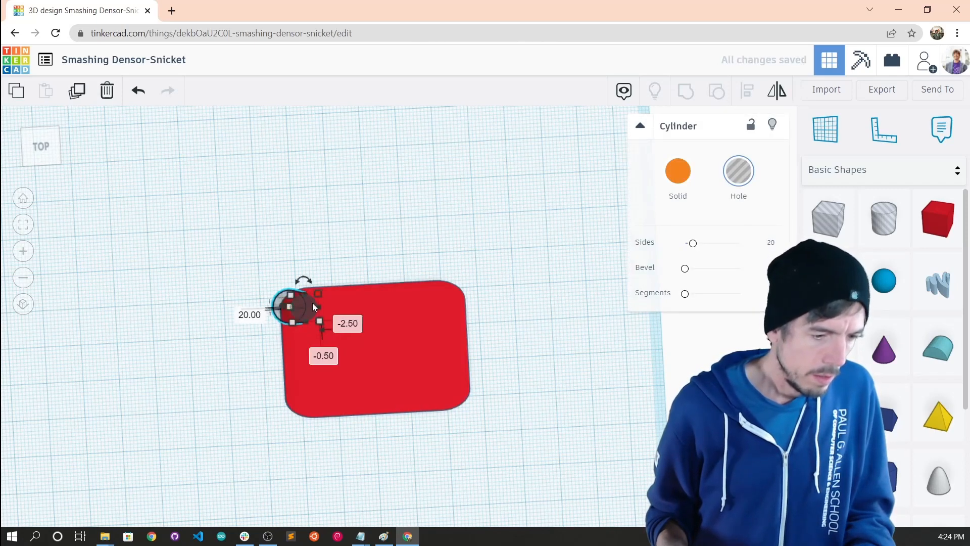
{"action": "left_click", "coordinate": [358, 301], "text": "shift"}
{"action": "left_click", "coordinate": [685, 92]}
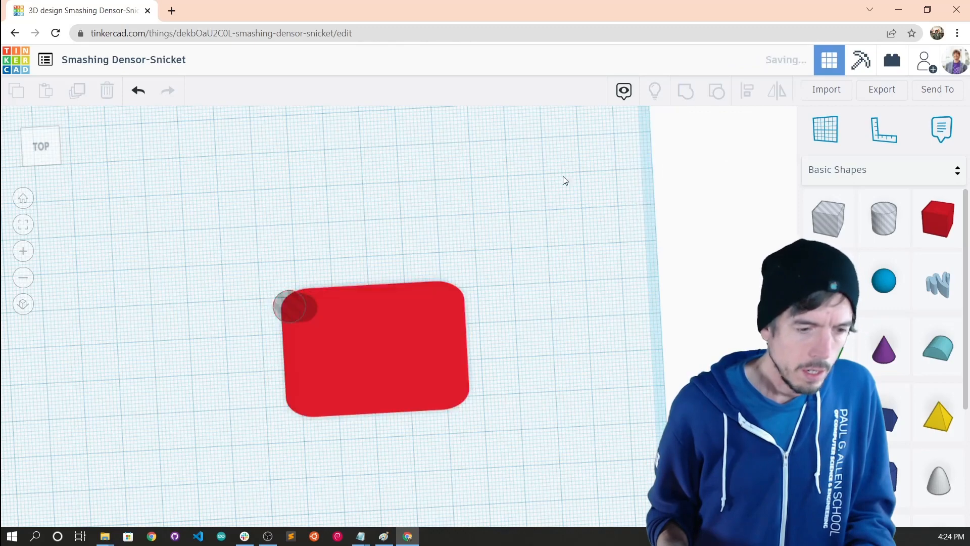
{"action": "right_click_drag", "start_coordinate": [433, 227], "coordinate": [419, 255]}
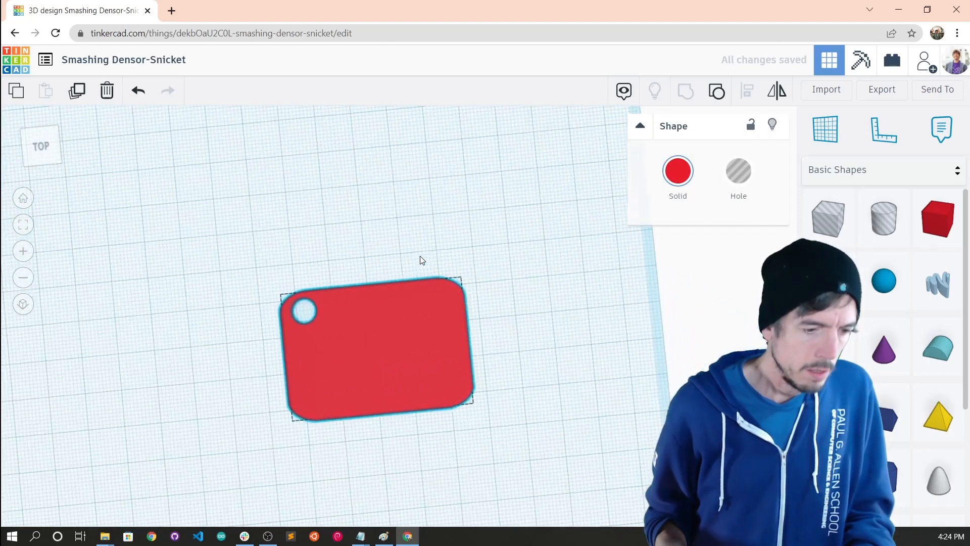
{"action": "key", "text": "ctrl+z"}
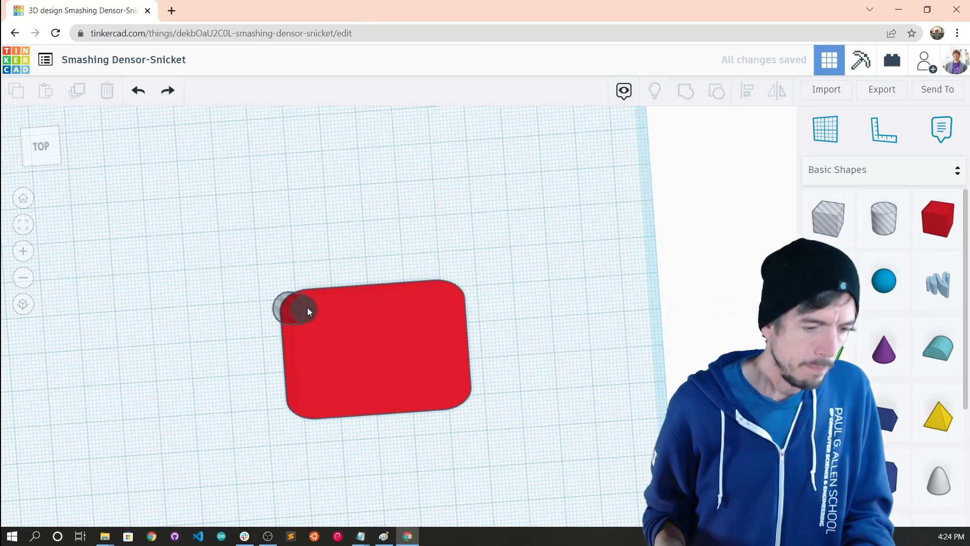
Fine-tune the cylinder hole's position in the corner and group it with the plate to cut the key ring hole
{"action": "left_click_drag", "start_coordinate": [303, 319], "coordinate": [303, 314]}
{"action": "left_click", "coordinate": [405, 280], "text": "shift"}
{"action": "left_click", "coordinate": [685, 91]}
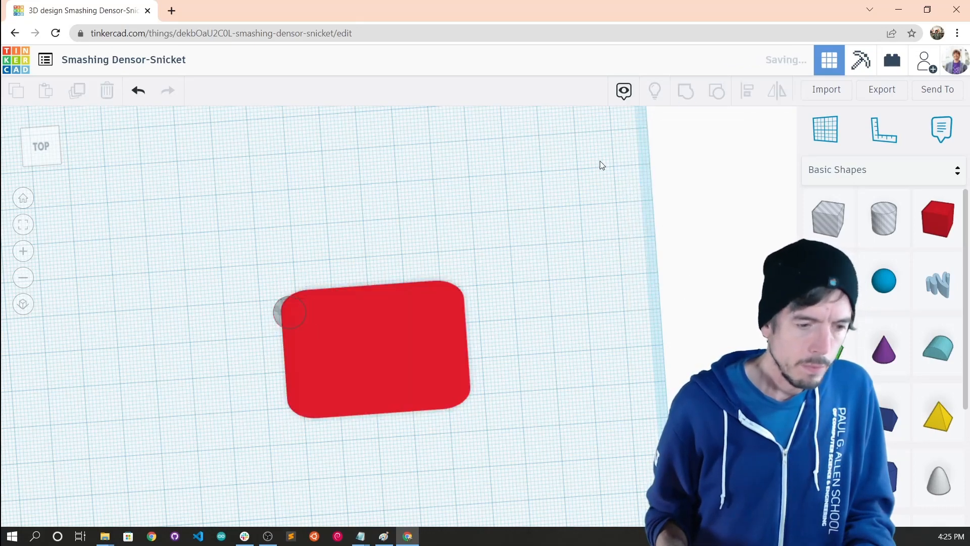
{"action": "right_click_drag", "start_coordinate": [599, 163], "coordinate": [398, 253]}
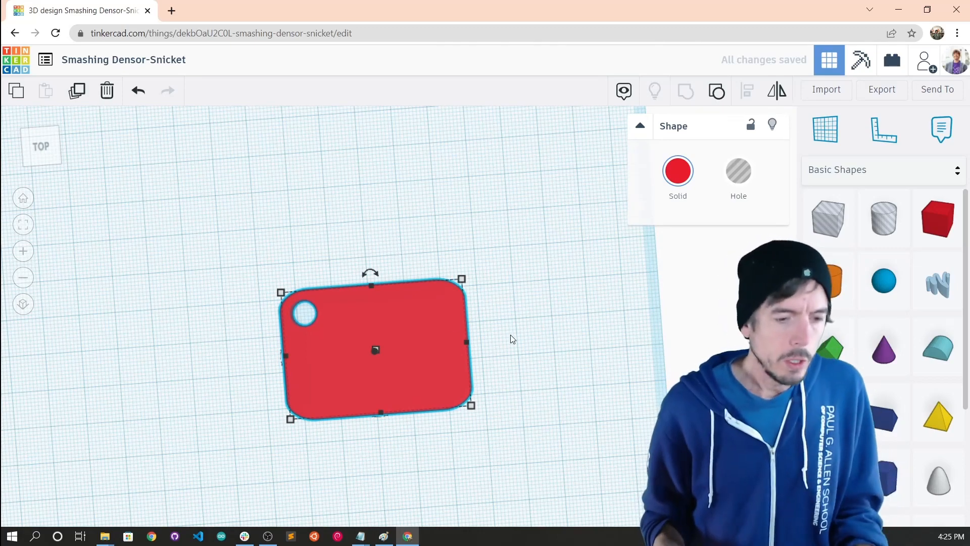
{"action": "middle_click_drag", "start_coordinate": [508, 336], "coordinate": [479, 246]}
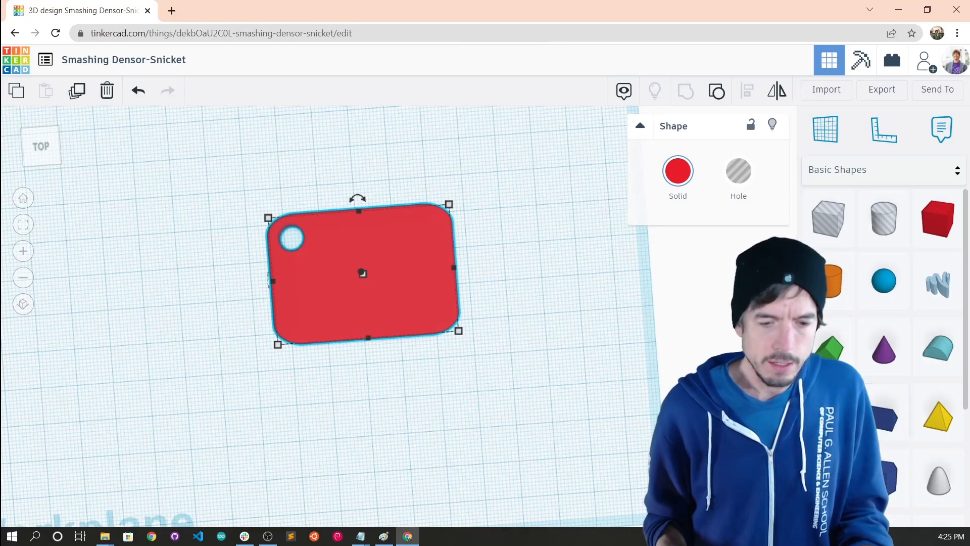
{"action": "right_click_drag", "start_coordinate": [577, 354], "coordinate": [502, 272]}
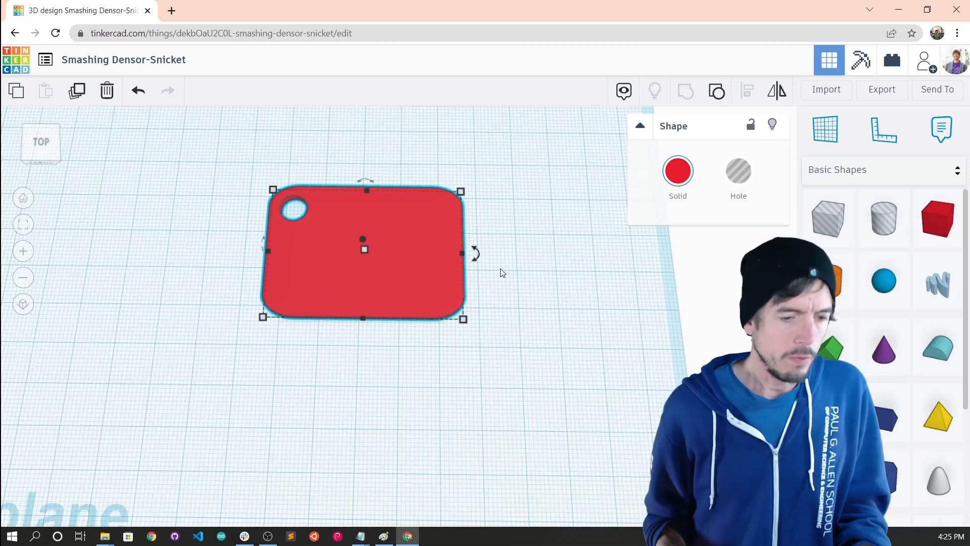
Import washington-huskies.svg from the computer, centred on the artboard at 100% scale
{"action": "left_click", "coordinate": [836, 96]}
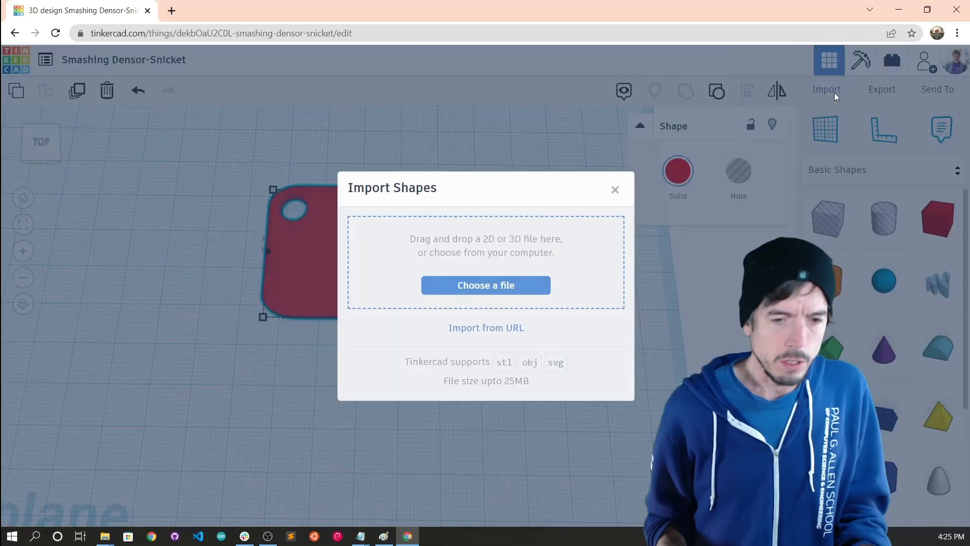
{"action": "left_click", "coordinate": [485, 290]}
{"action": "double_click", "coordinate": [172, 103]}
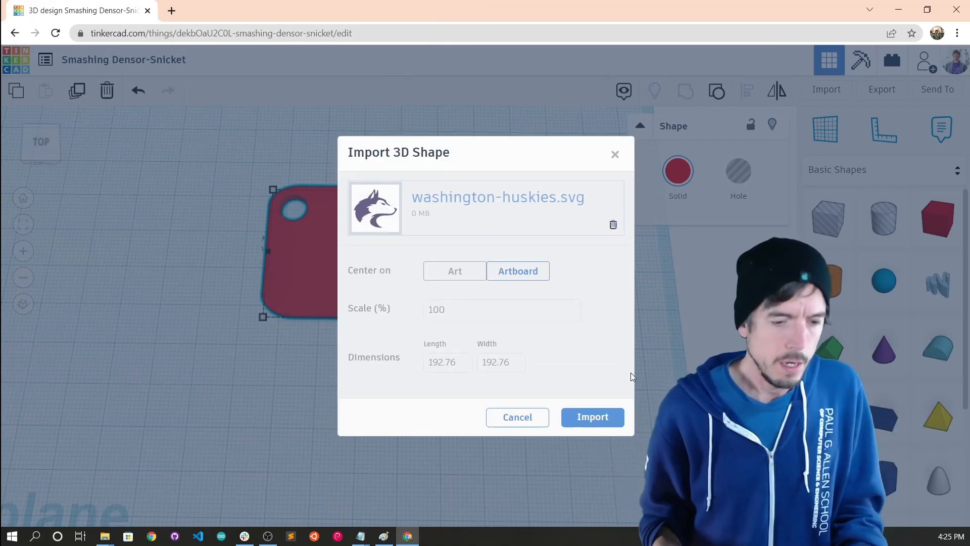
{"action": "left_click", "coordinate": [595, 420]}
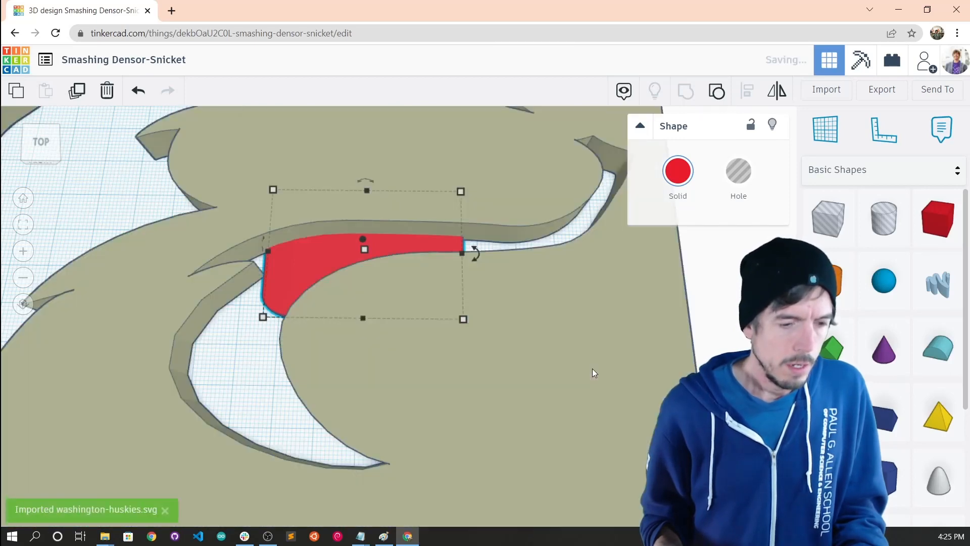
Scale the imported husky logo shape down proportionally to about 38 mm square
{"action": "scroll", "coordinate": [592, 360], "scroll_direction": "down", "scroll_amount": 5}
{"action": "scroll", "coordinate": [592, 362], "scroll_direction": "down", "scroll_amount": 5}
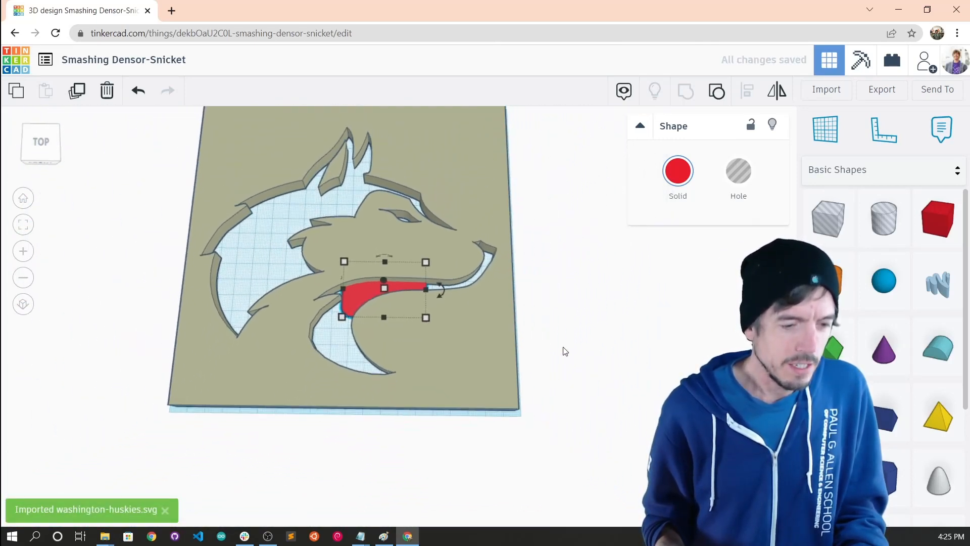
{"action": "left_click", "coordinate": [295, 169]}
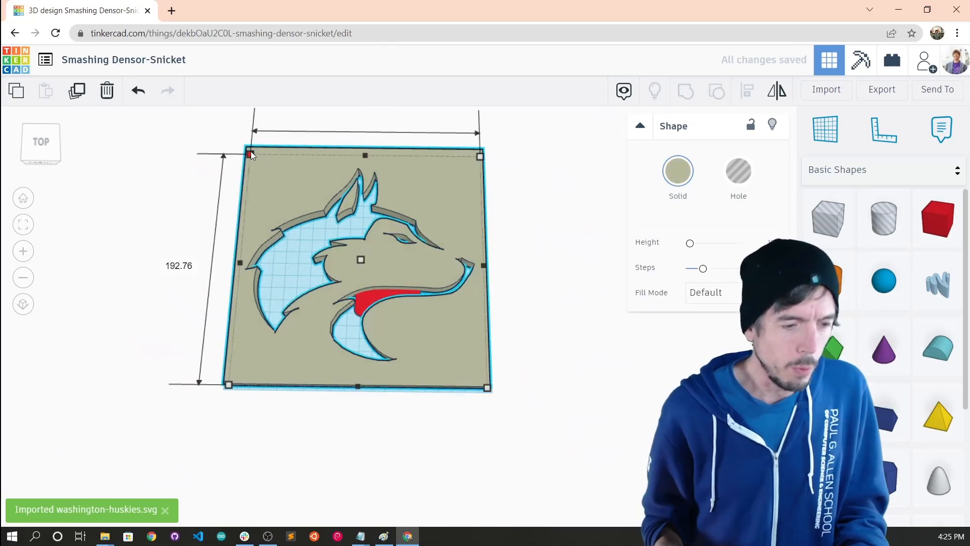
{"action": "left_click_drag", "start_coordinate": [250, 151], "coordinate": [441, 338]}
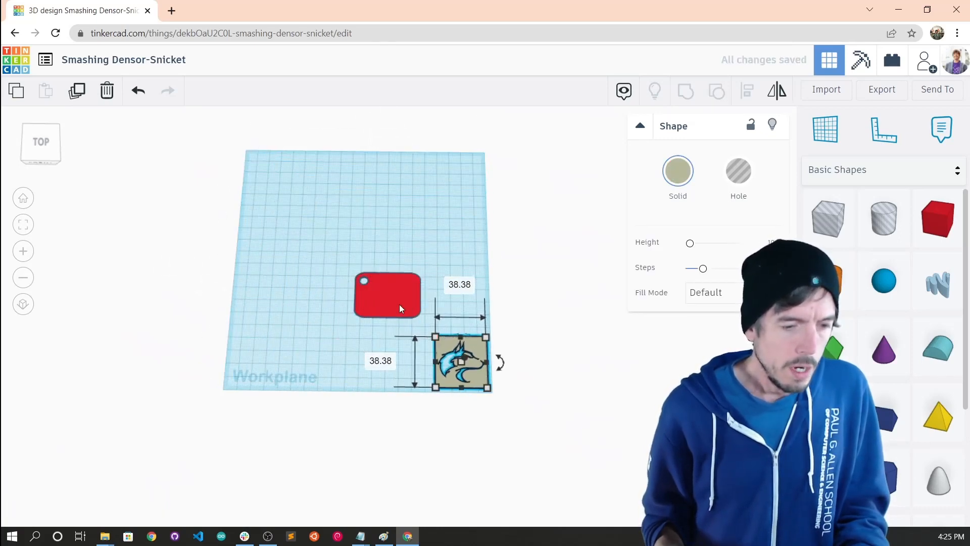
{"action": "left_click", "coordinate": [428, 264]}
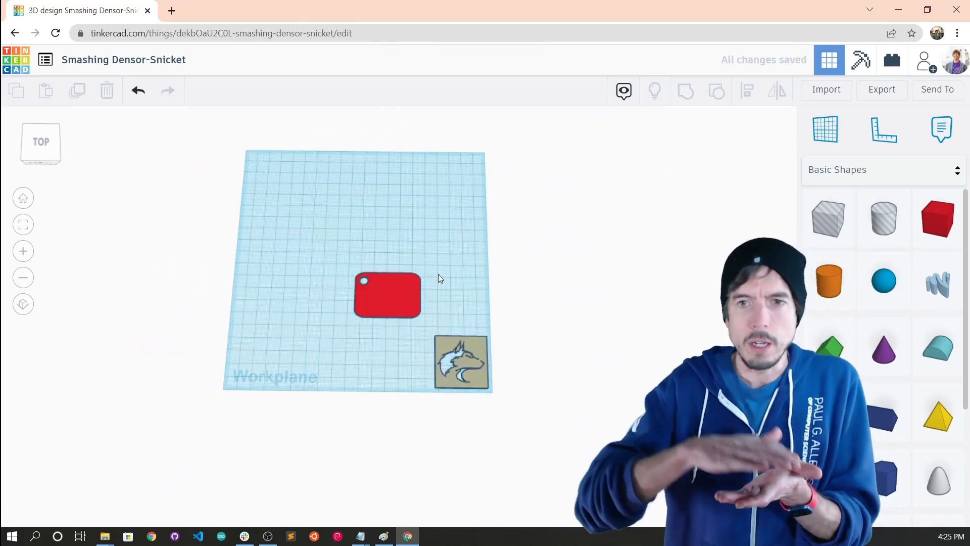
Shift the husky shape slightly inward from the workplane's corner and place a solid box beside it
{"action": "scroll", "coordinate": [465, 291], "scroll_direction": "up", "scroll_amount": 3}
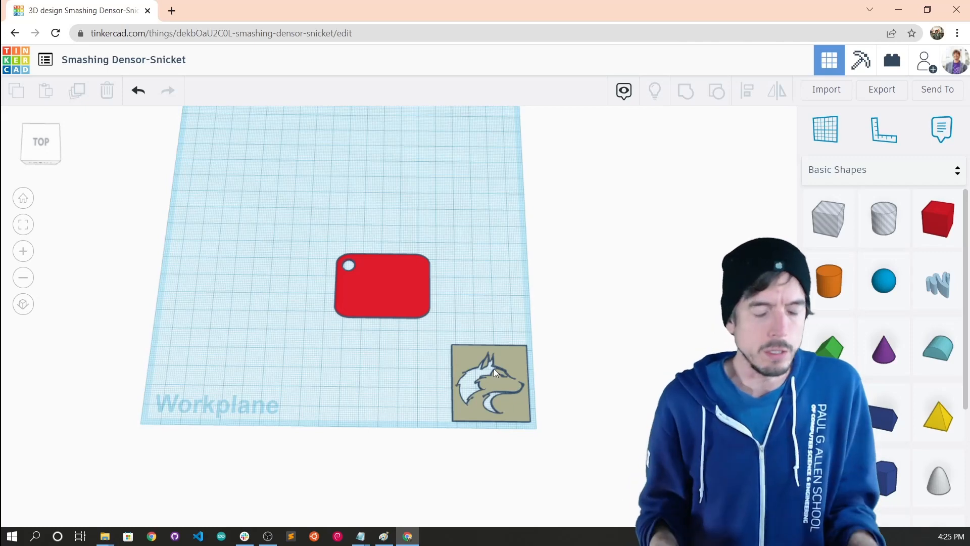
{"action": "mouse_move", "coordinate": [535, 336]}
{"action": "right_mouse_down"}
{"action": "mouse_move", "coordinate": [525, 300]}
{"action": "mouse_move", "coordinate": [520, 344]}
{"action": "right_mouse_up"}
{"action": "mouse_move", "coordinate": [490, 346]}
{"action": "left_mouse_down"}
{"action": "mouse_move", "coordinate": [486, 335]}
{"action": "mouse_move", "coordinate": [492, 356]}
{"action": "left_mouse_up"}
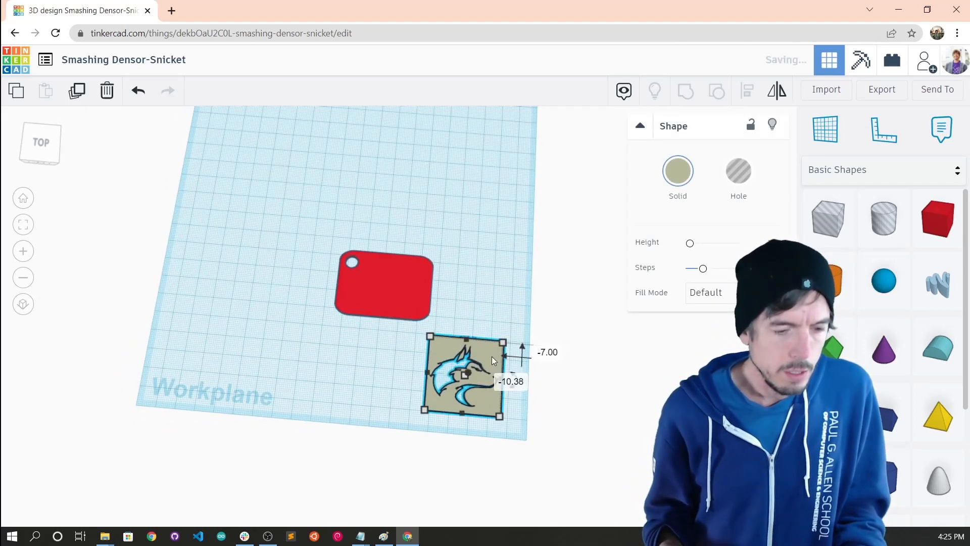
{"action": "right_click_drag", "start_coordinate": [492, 356], "coordinate": [528, 301]}
{"action": "left_click_drag", "start_coordinate": [874, 234], "coordinate": [520, 374]}
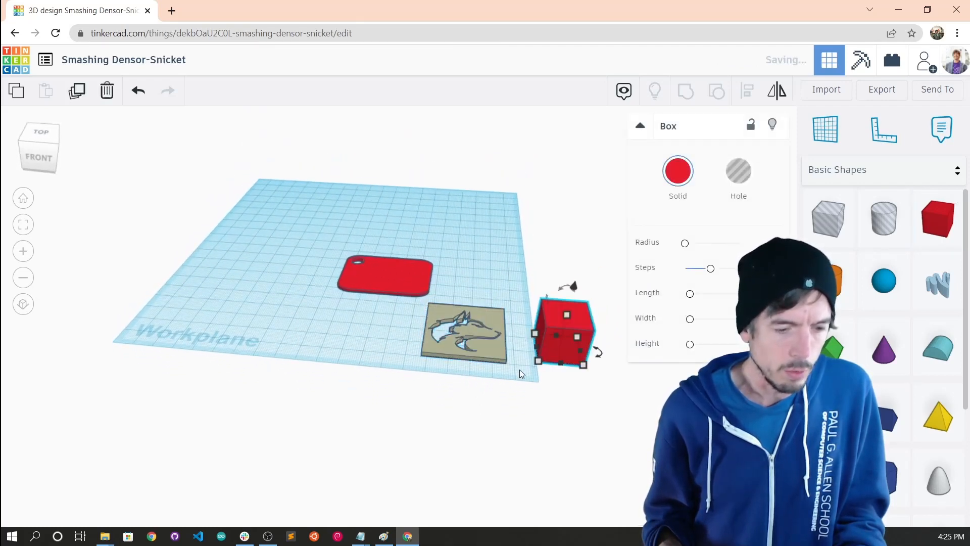
Set the husky shape's length and width to 40 mm each
{"action": "left_click", "coordinate": [499, 365]}
{"action": "right_click_drag", "start_coordinate": [517, 292], "coordinate": [515, 339]}
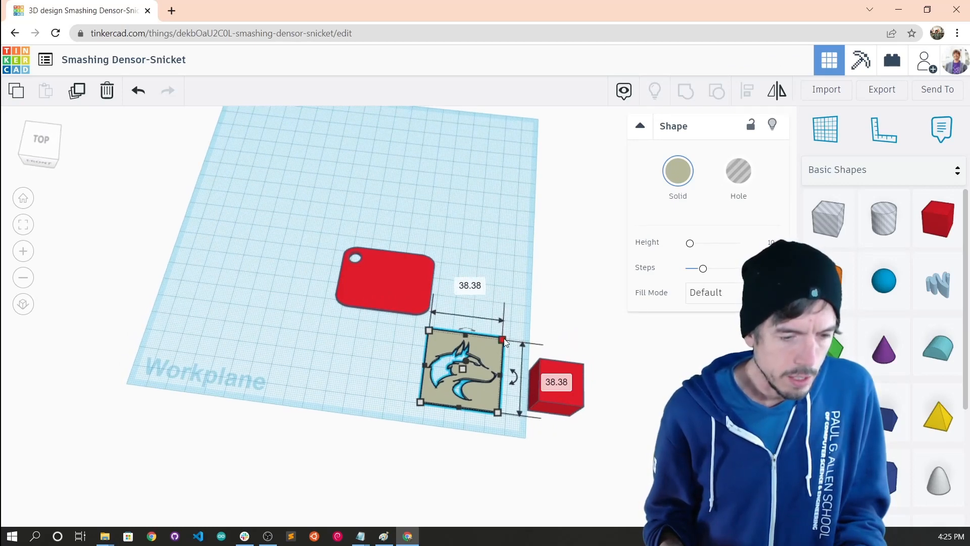
{"action": "left_click", "coordinate": [479, 290]}
{"action": "type", "text": "40"}
{"action": "key", "text": "Tab"}
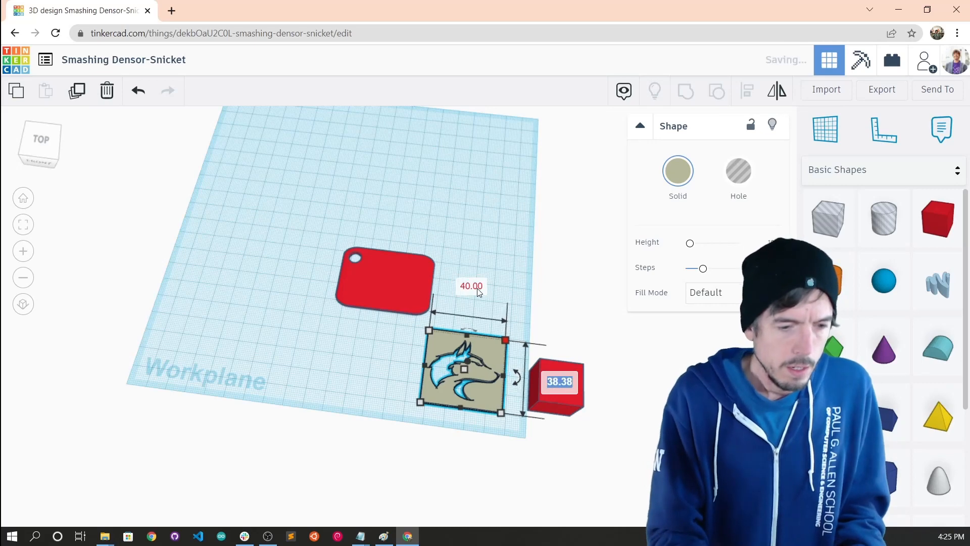
{"action": "type", "text": "40"}
{"action": "key", "text": "Return"}
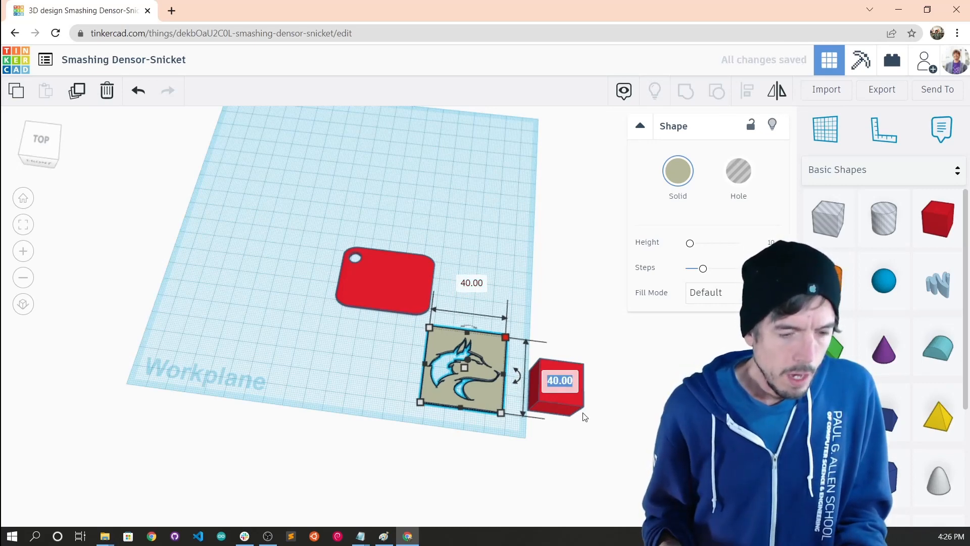
{"action": "left_click", "coordinate": [631, 369]}
Nudge the box beside the husky shape, and align the left edges of the two shapes
{"action": "left_click", "coordinate": [551, 361]}
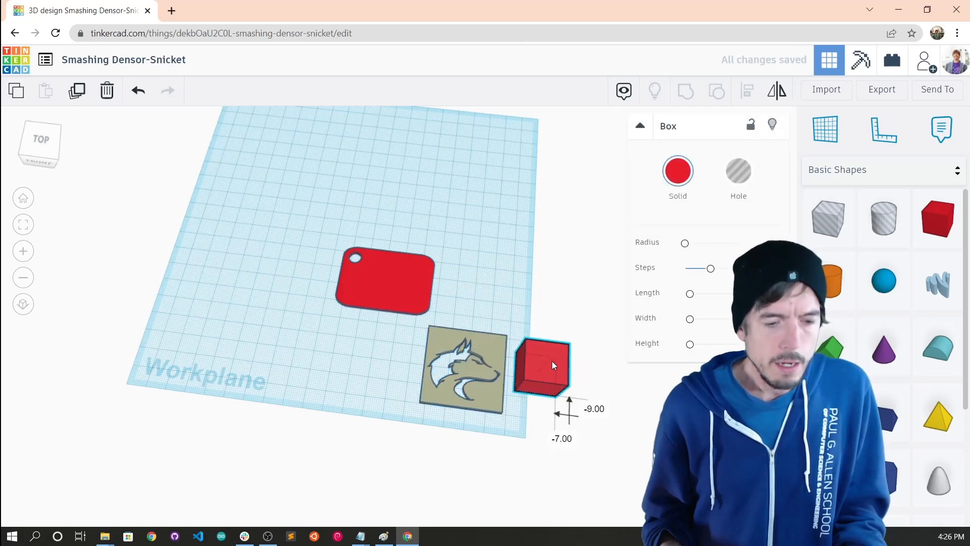
{"action": "left_click_drag", "start_coordinate": [551, 361], "coordinate": [561, 355]}
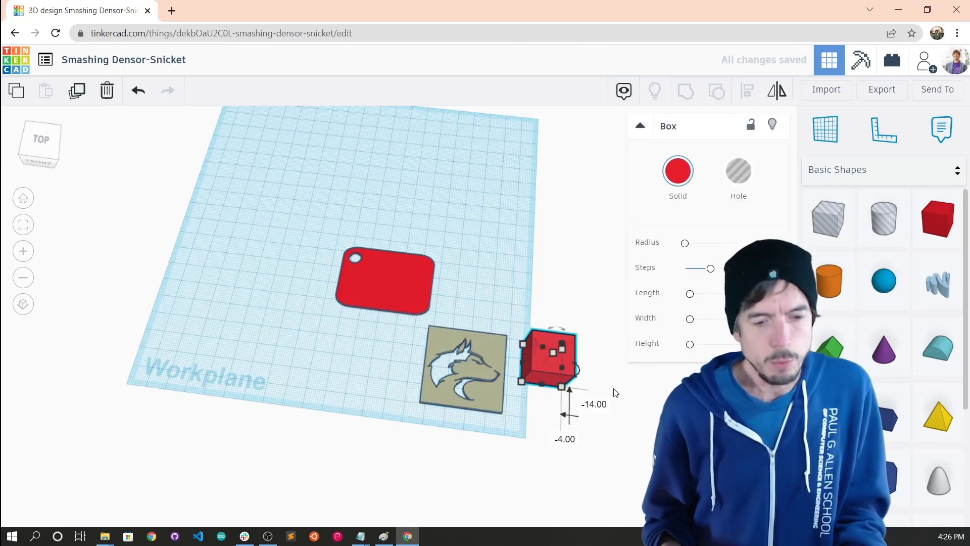
{"action": "right_click_drag", "start_coordinate": [615, 393], "coordinate": [559, 335]}
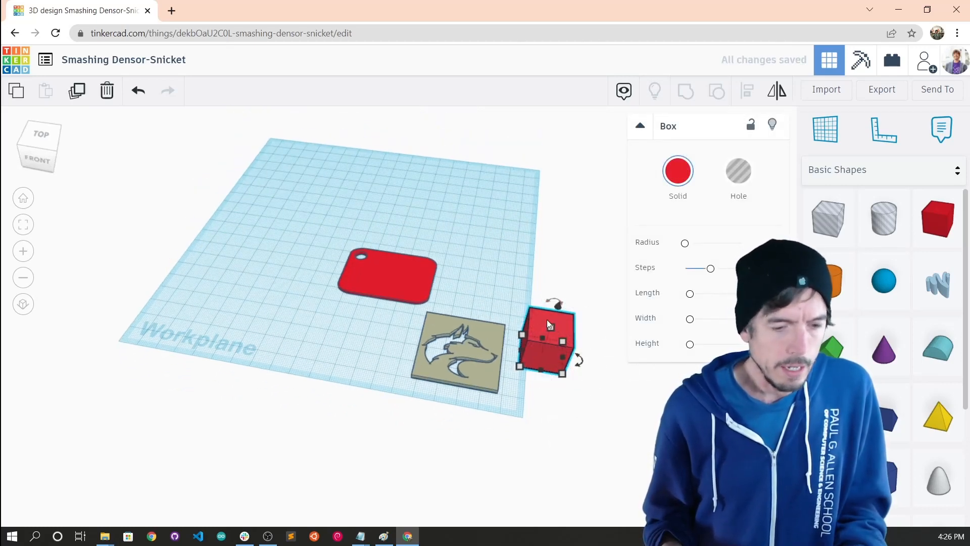
{"action": "left_click", "coordinate": [551, 326]}
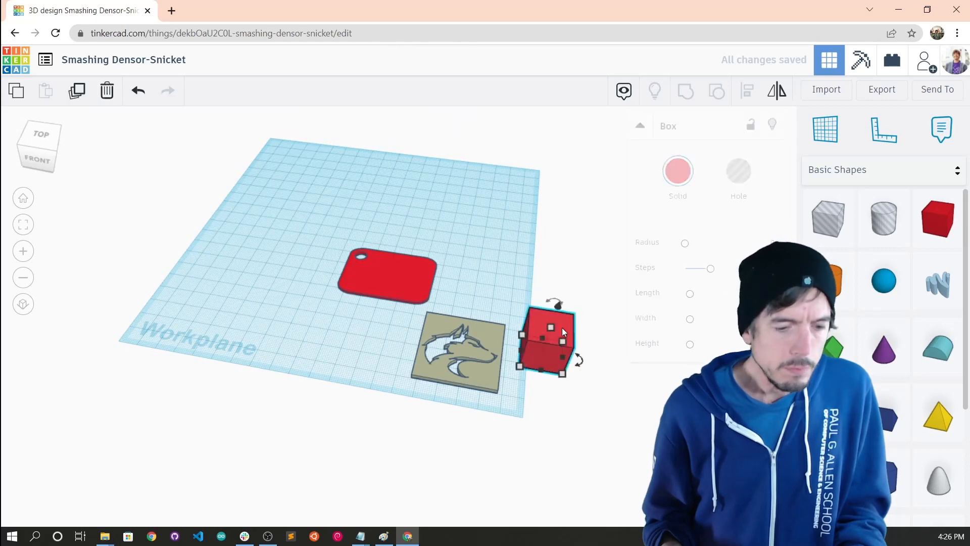
{"action": "left_click", "coordinate": [484, 330], "text": "shift"}
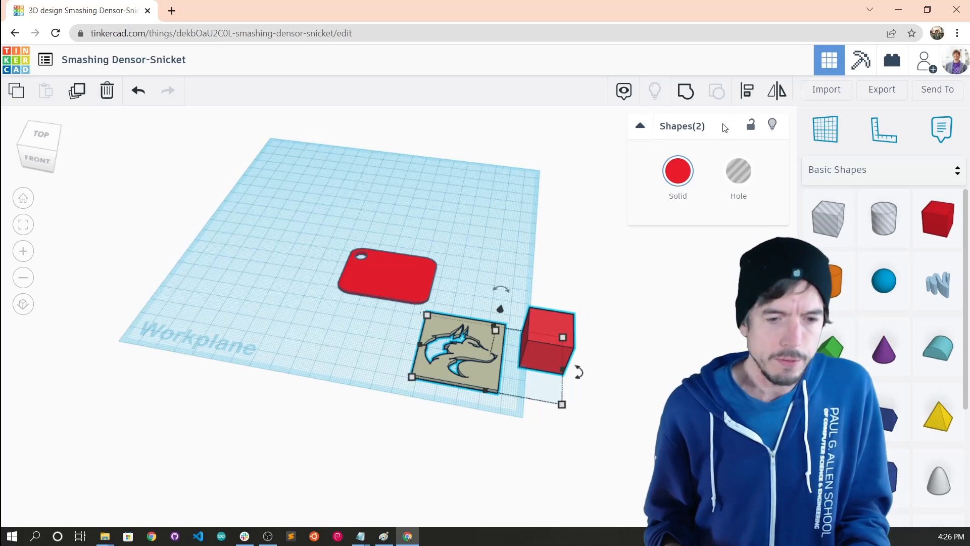
{"action": "left_click", "coordinate": [750, 92]}
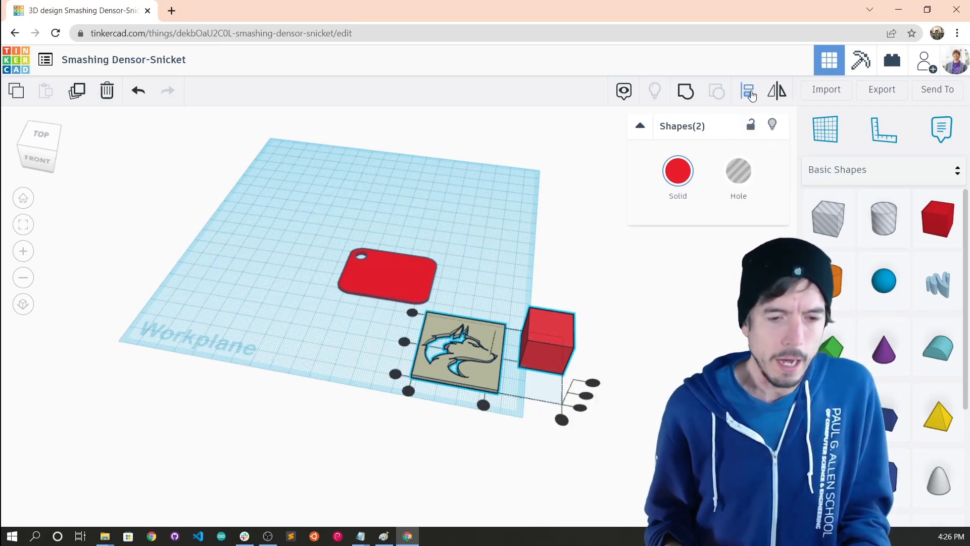
{"action": "left_click", "coordinate": [408, 391]}
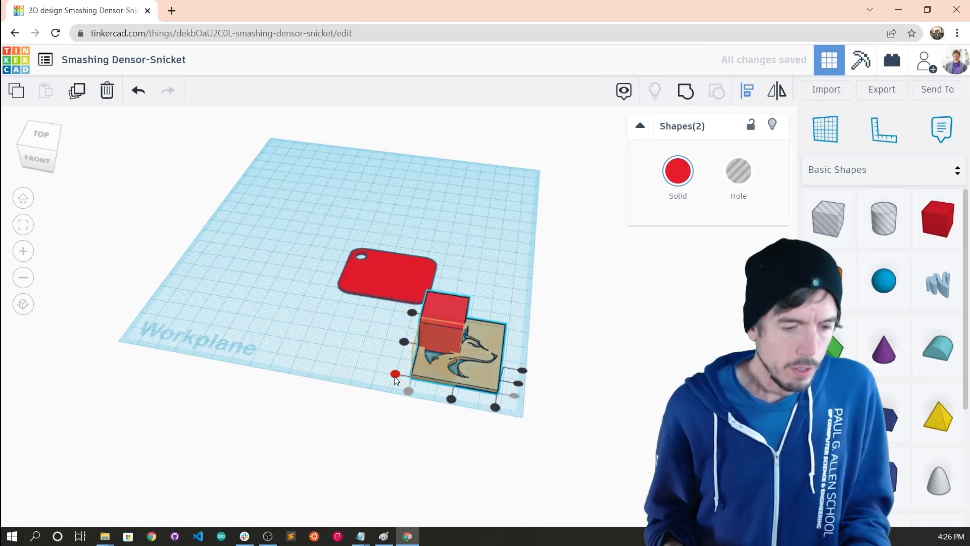
{"action": "right_click_drag", "start_coordinate": [544, 292], "coordinate": [560, 335]}
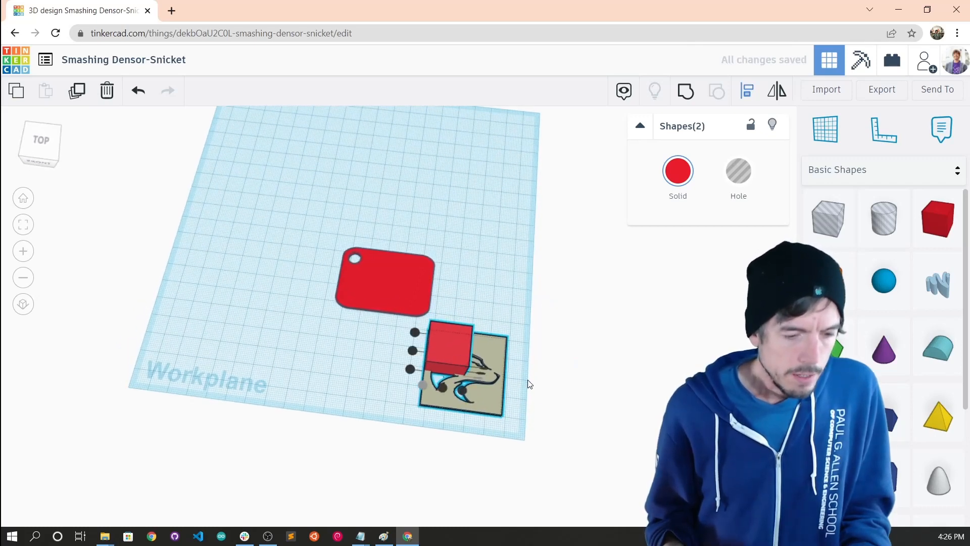
{"action": "left_click", "coordinate": [554, 342]}
Enlarge the box to a length and width of 40 mm each
{"action": "left_click", "coordinate": [490, 357]}
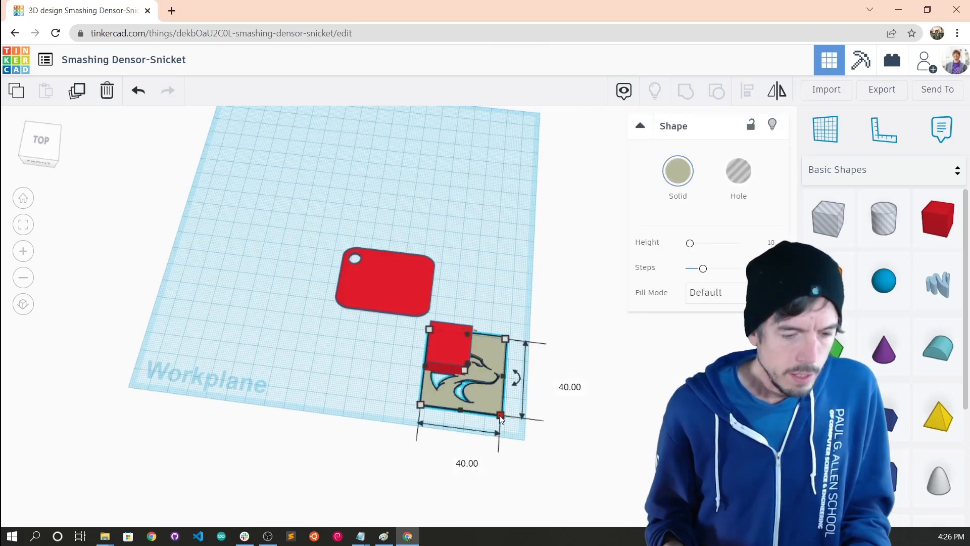
{"action": "left_click", "coordinate": [455, 350]}
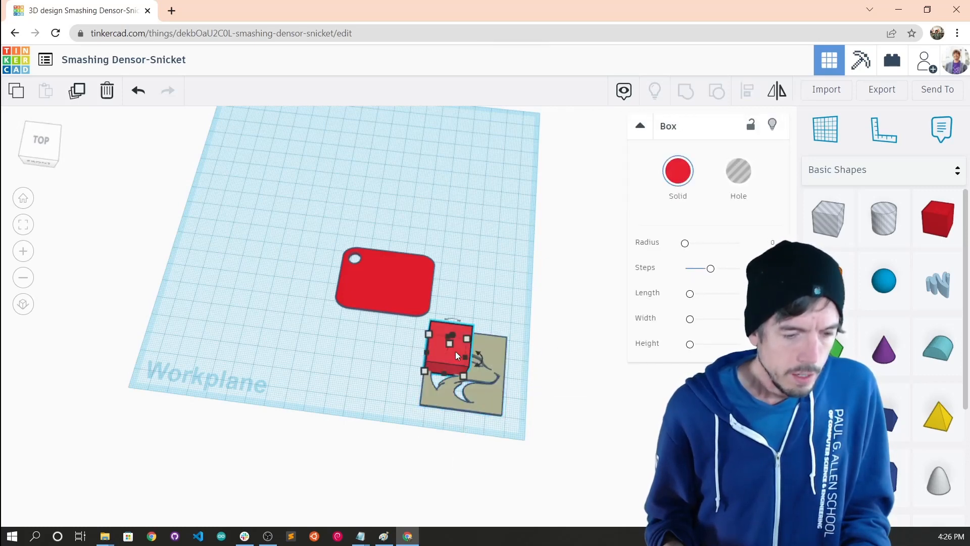
{"action": "left_click", "coordinate": [463, 378]}
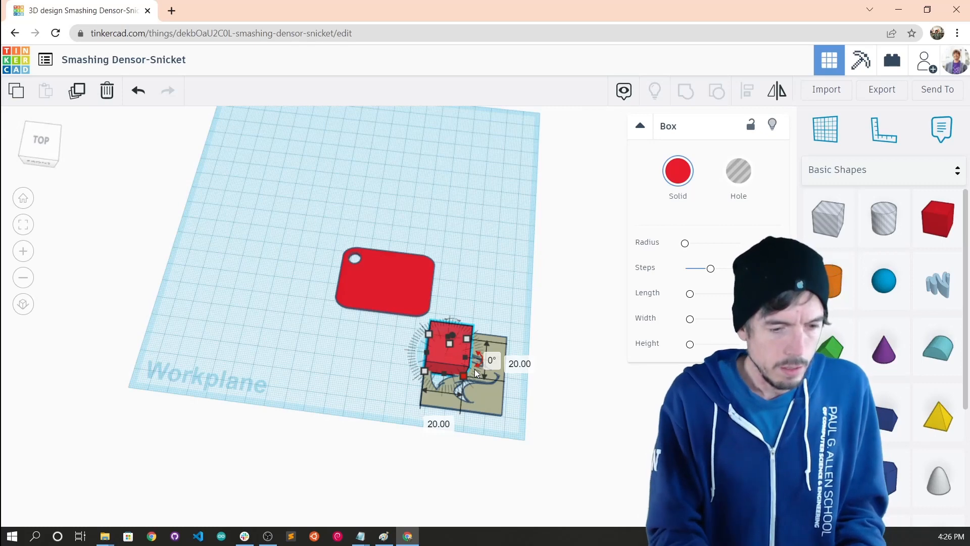
{"action": "left_click", "coordinate": [518, 364]}
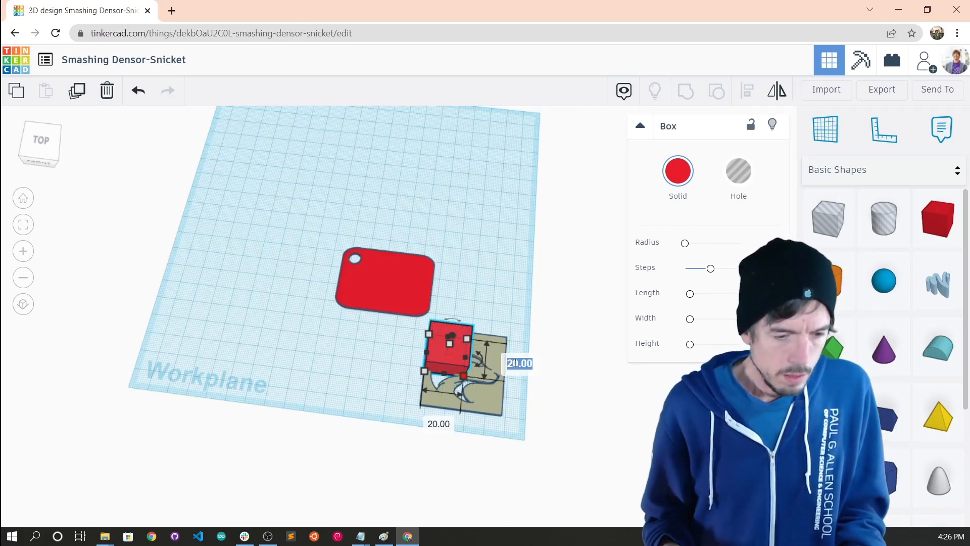
{"action": "type", "text": "40"}
{"action": "key", "text": "Tab"}
{"action": "type", "text": "40"}
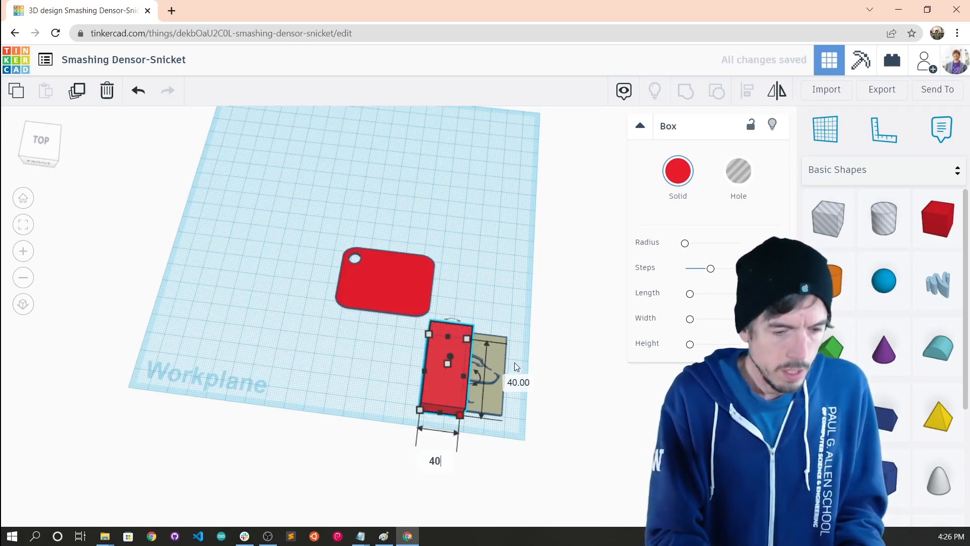
{"action": "key", "text": "Return"}
{"action": "left_click", "coordinate": [613, 399]}
Lower the box's height to a thin slab that stays below the husky shape's top surface
{"action": "right_click_drag", "start_coordinate": [612, 399], "coordinate": [606, 324]}
{"action": "left_click", "coordinate": [479, 290]}
{"action": "left_click_drag", "start_coordinate": [468, 268], "coordinate": [464, 305]}
{"action": "scroll", "coordinate": [465, 305], "scroll_direction": "up", "scroll_amount": 4}
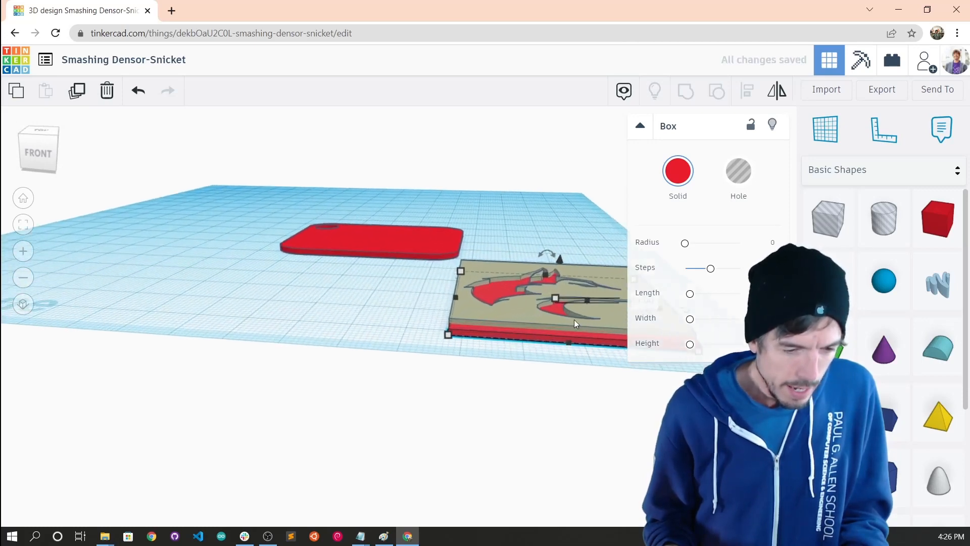
Set the husky shape's height to 3 mm
{"action": "right_click_drag", "start_coordinate": [574, 363], "coordinate": [507, 351]}
{"action": "mouse_move", "coordinate": [484, 298]}
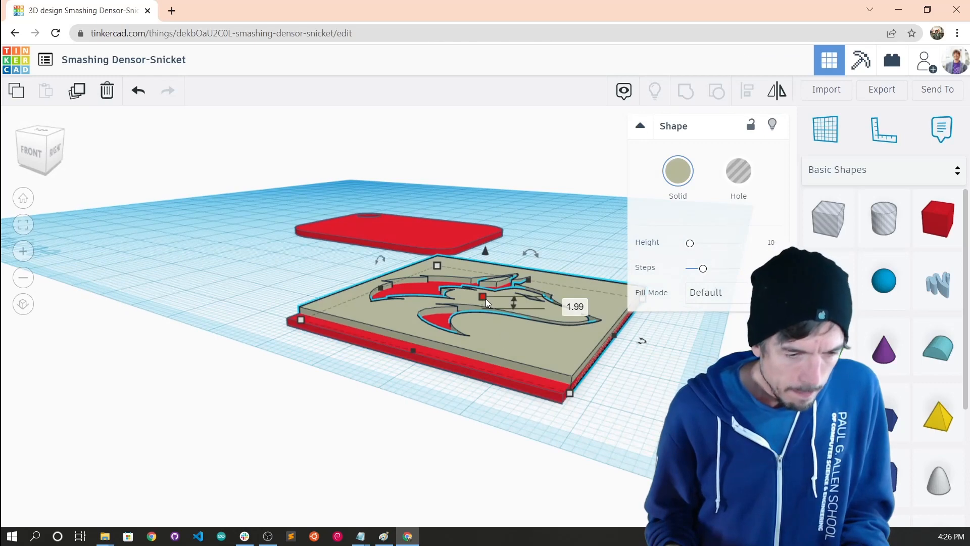
{"action": "left_click", "coordinate": [569, 303]}
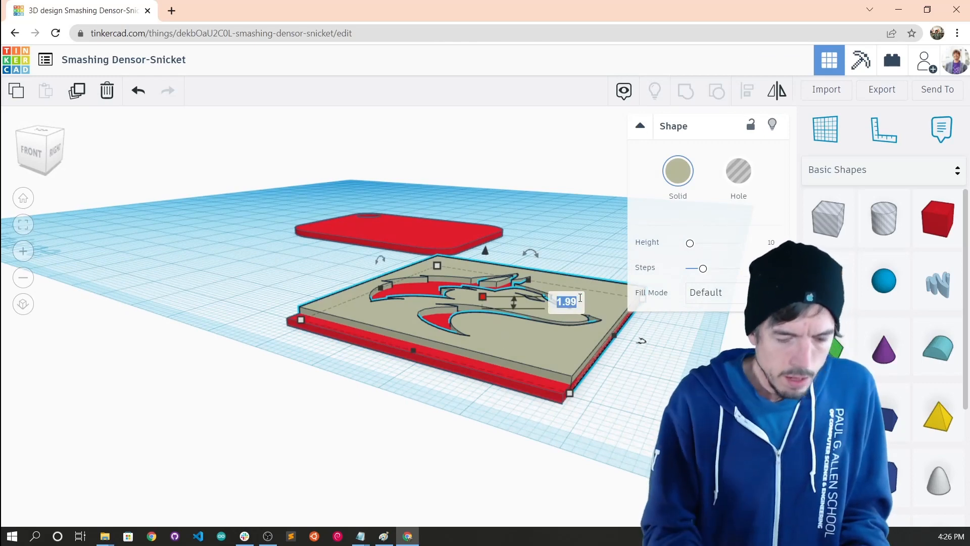
{"action": "type", "text": "3"}
{"action": "key", "text": "Return"}
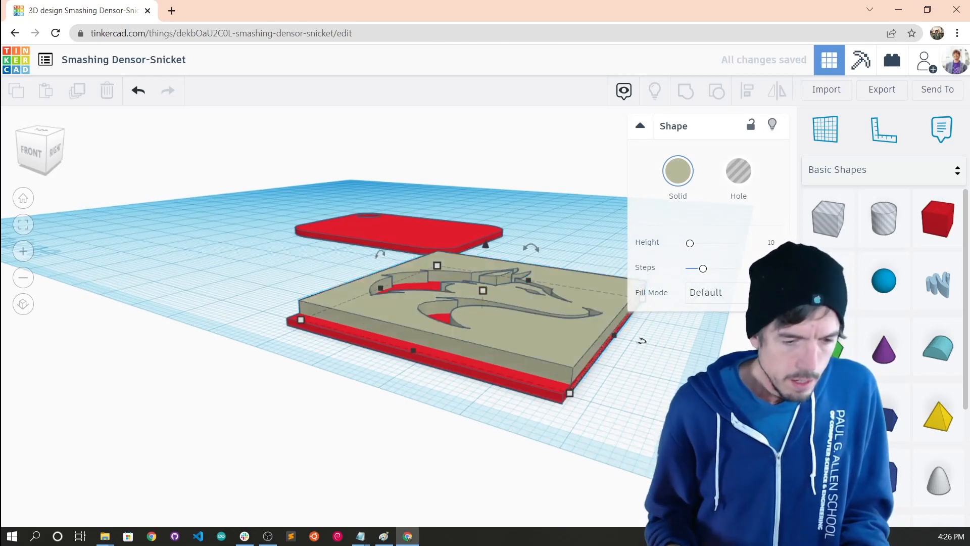
{"action": "left_click", "coordinate": [585, 400]}
Align the front edges of the box and the husky shape
{"action": "right_click_drag", "start_coordinate": [585, 400], "coordinate": [627, 441]}
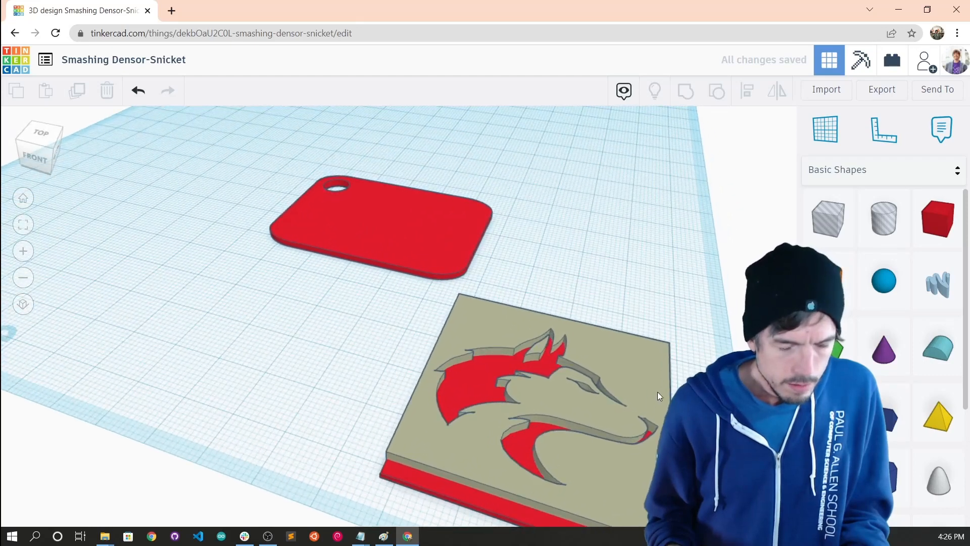
{"action": "scroll", "coordinate": [617, 429], "scroll_direction": "down", "scroll_amount": 5}
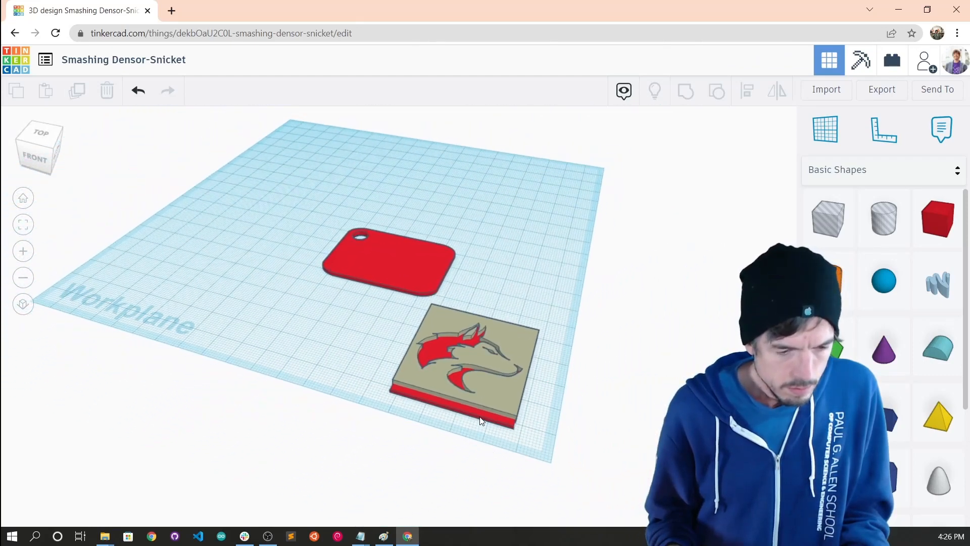
{"action": "left_click", "coordinate": [481, 421]}
{"action": "left_click", "coordinate": [487, 398], "text": "shift"}
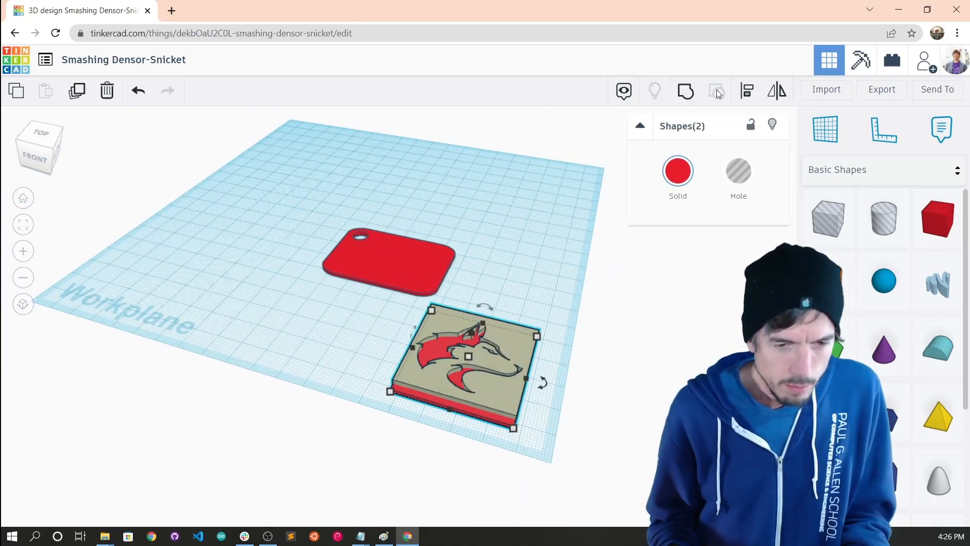
{"action": "left_click", "coordinate": [747, 96]}
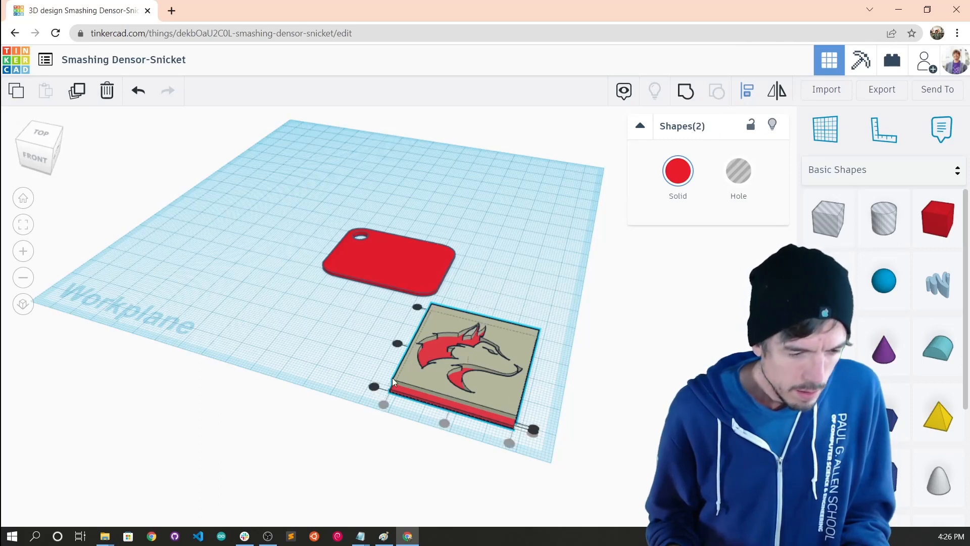
{"action": "left_click", "coordinate": [374, 386]}
{"action": "left_click", "coordinate": [577, 391]}
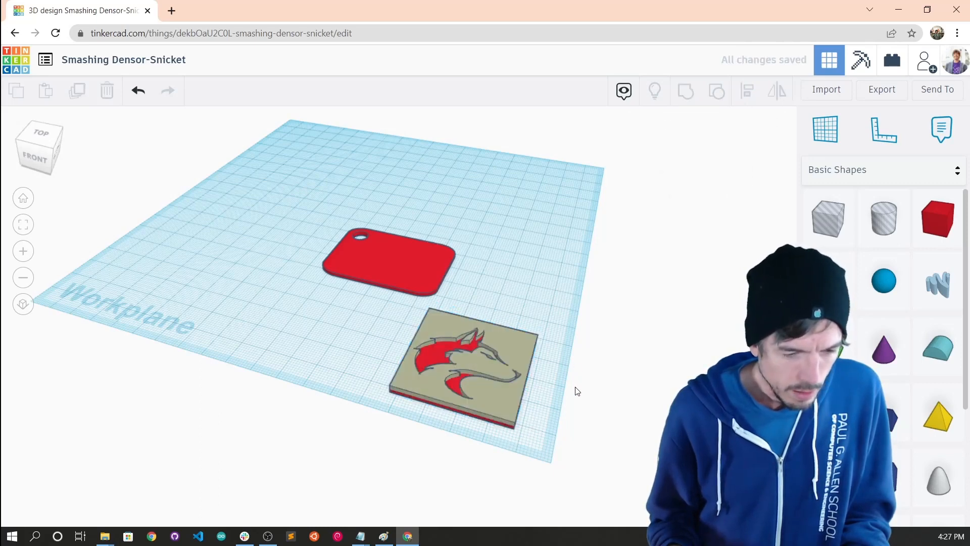
Examine how the husky shape sits over the box from several angles
{"action": "scroll", "coordinate": [586, 373], "scroll_direction": "down", "scroll_amount": 3}
{"action": "right_click_drag", "start_coordinate": [596, 357], "coordinate": [660, 431]}
{"action": "scroll", "coordinate": [591, 427], "scroll_direction": "up", "scroll_amount": 5}
{"action": "scroll", "coordinate": [672, 395], "scroll_direction": "down", "scroll_amount": 3}
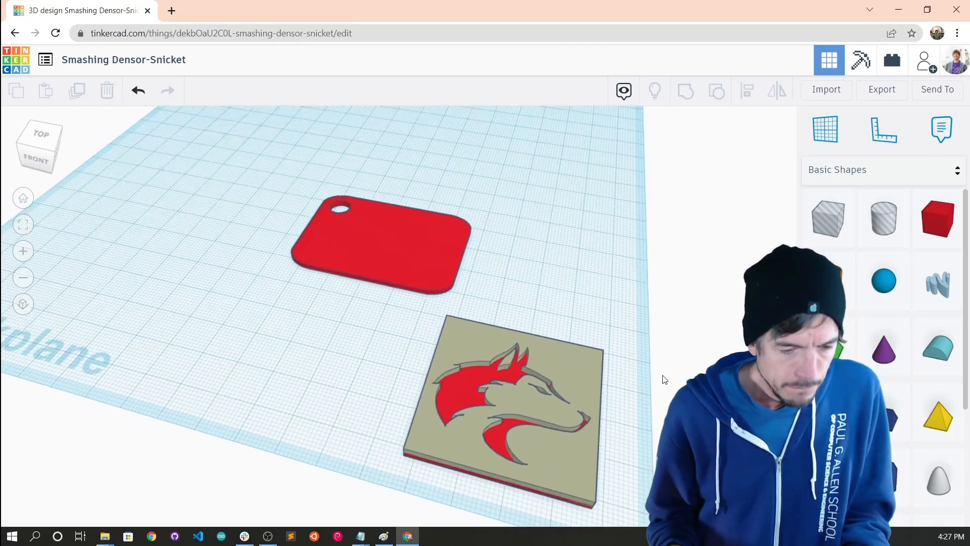
{"action": "right_click_drag", "start_coordinate": [660, 379], "coordinate": [628, 307]}
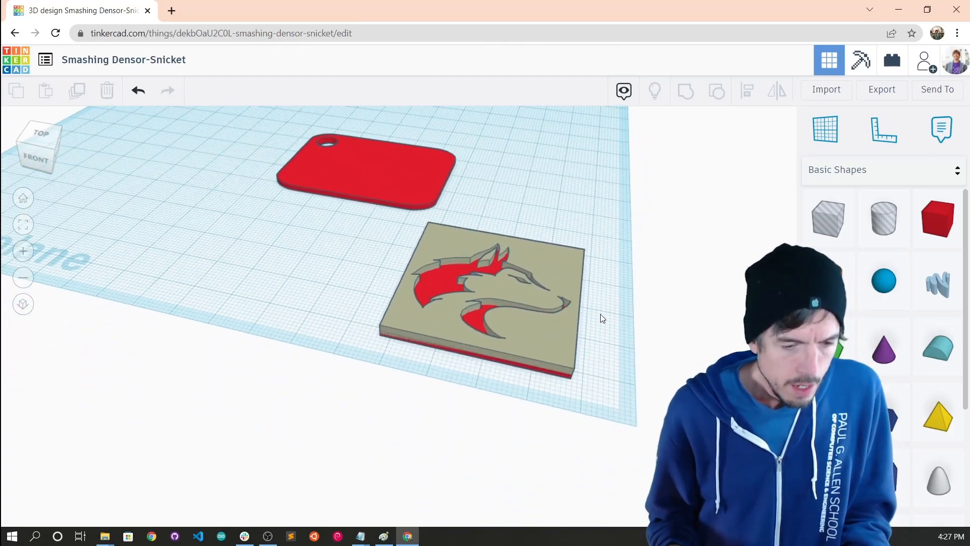
{"action": "scroll", "coordinate": [601, 319], "scroll_direction": "down", "scroll_amount": 2}
{"action": "right_click_drag", "start_coordinate": [567, 330], "coordinate": [520, 326]}
{"action": "left_click", "coordinate": [520, 326]}
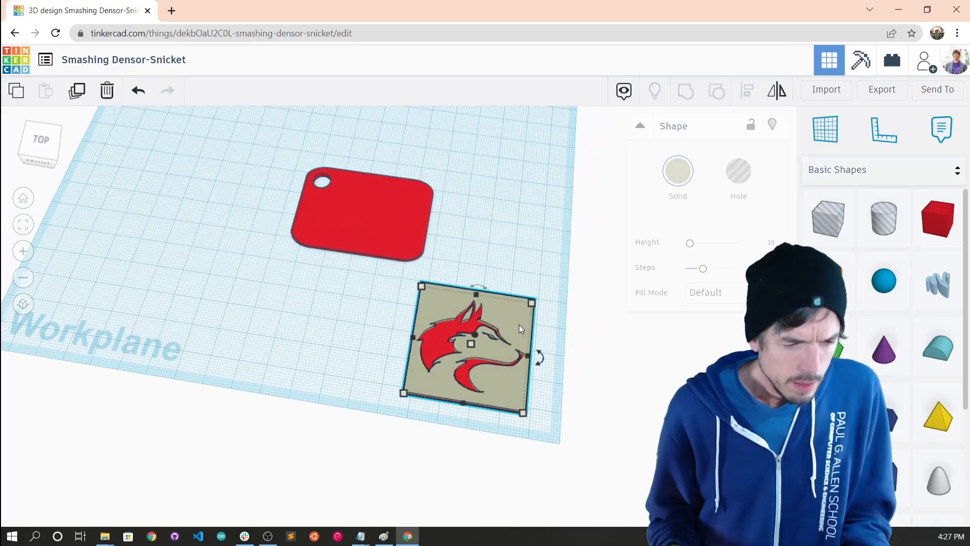
{"action": "left_click", "coordinate": [443, 344], "text": "shift"}
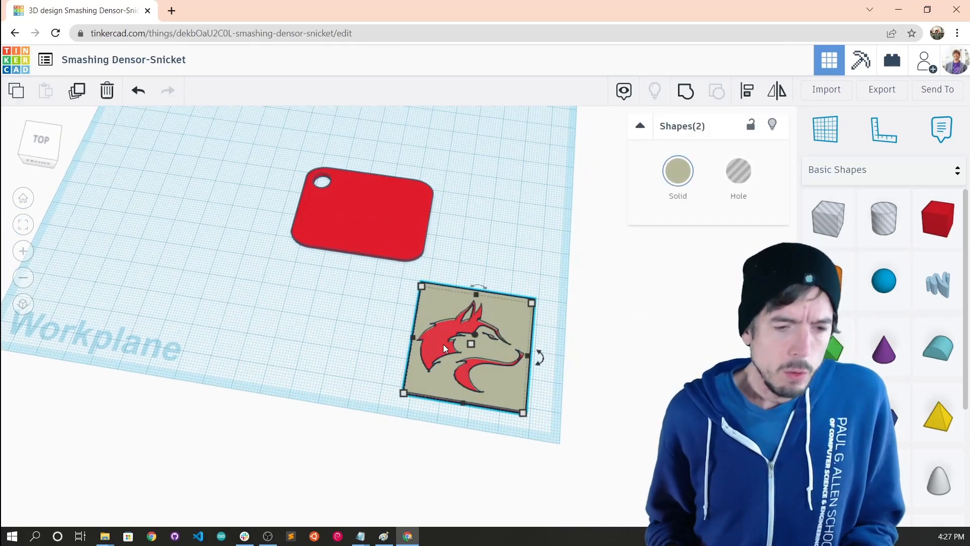
{"action": "left_click", "coordinate": [561, 271]}
{"action": "left_click_drag", "start_coordinate": [575, 240], "coordinate": [381, 444]}
{"action": "left_click", "coordinate": [614, 421]}
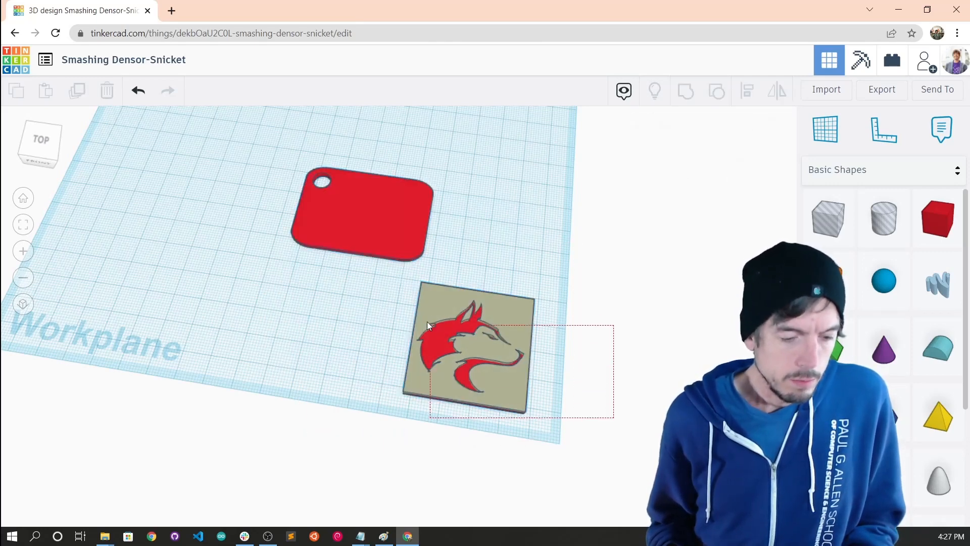
{"action": "left_click_drag", "start_coordinate": [427, 324], "coordinate": [374, 283]}
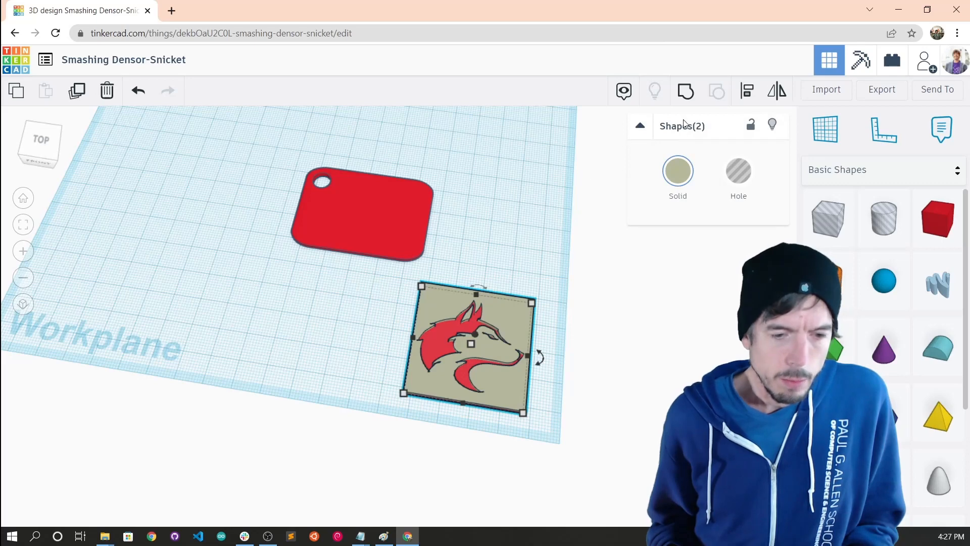
{"action": "left_click", "coordinate": [690, 95]}
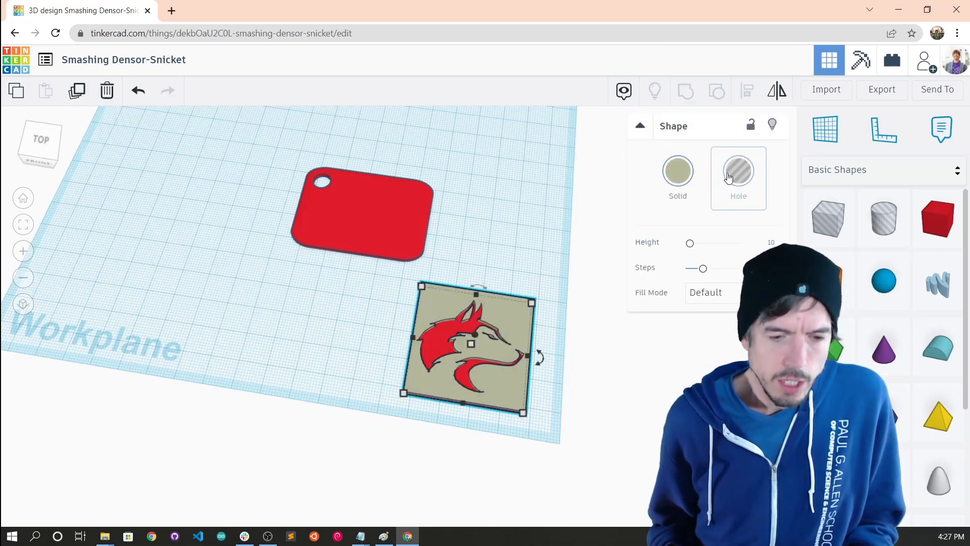
Turn the husky shape into a hole and group it with the box to cut out the husky logo
{"action": "left_click", "coordinate": [731, 176]}
{"action": "left_click", "coordinate": [563, 453]}
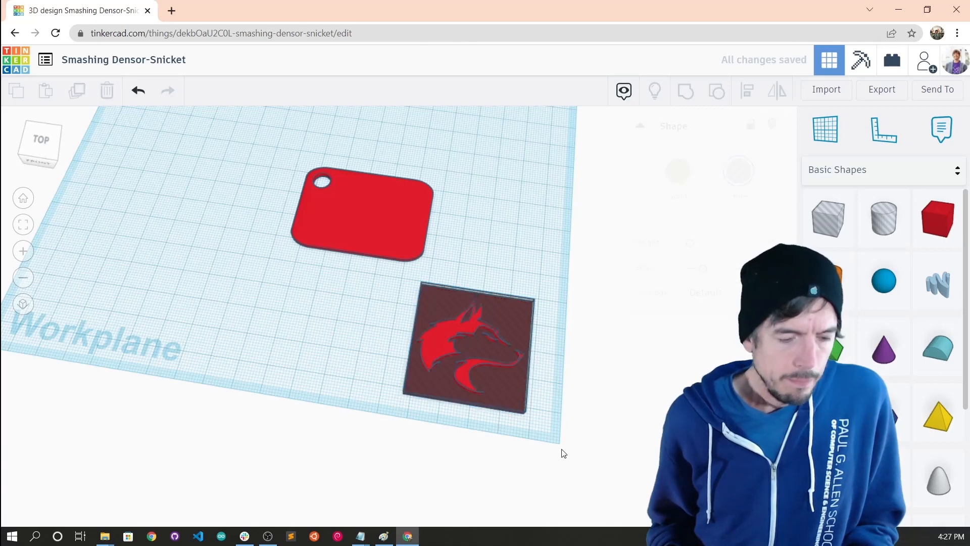
{"action": "left_click_drag", "start_coordinate": [384, 300], "coordinate": [374, 280]}
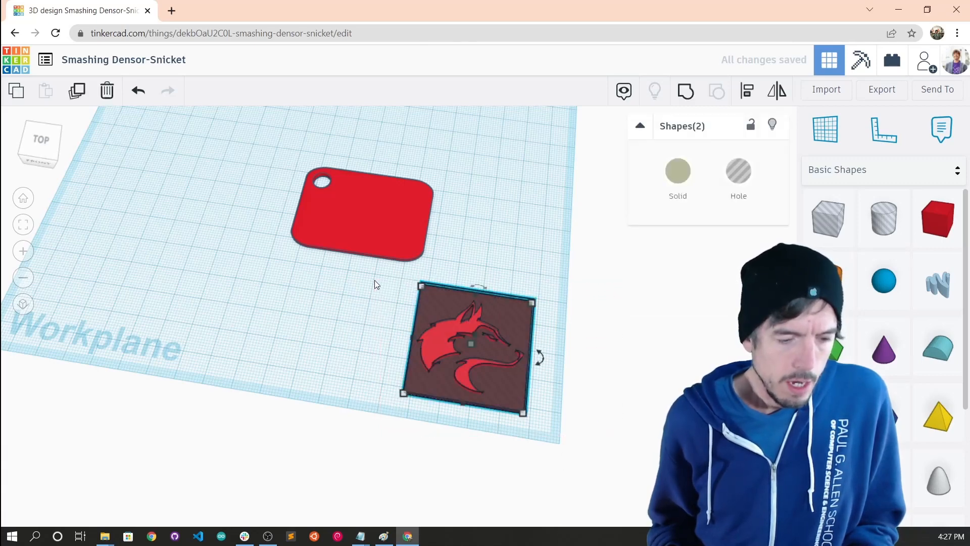
{"action": "left_click", "coordinate": [682, 92]}
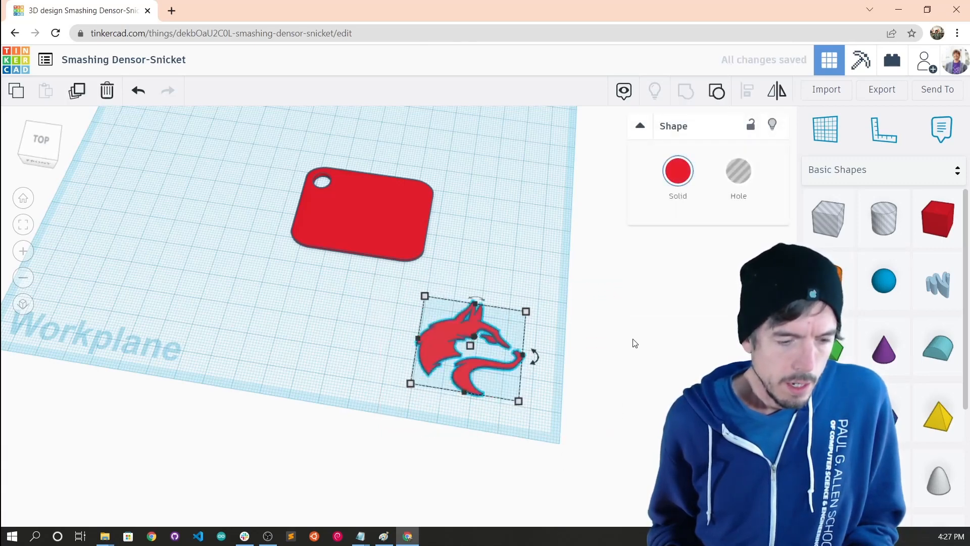
Move the rounded plate farther from the husky logo and delete the grouped logo
{"action": "right_click_drag", "start_coordinate": [634, 343], "coordinate": [654, 337]}
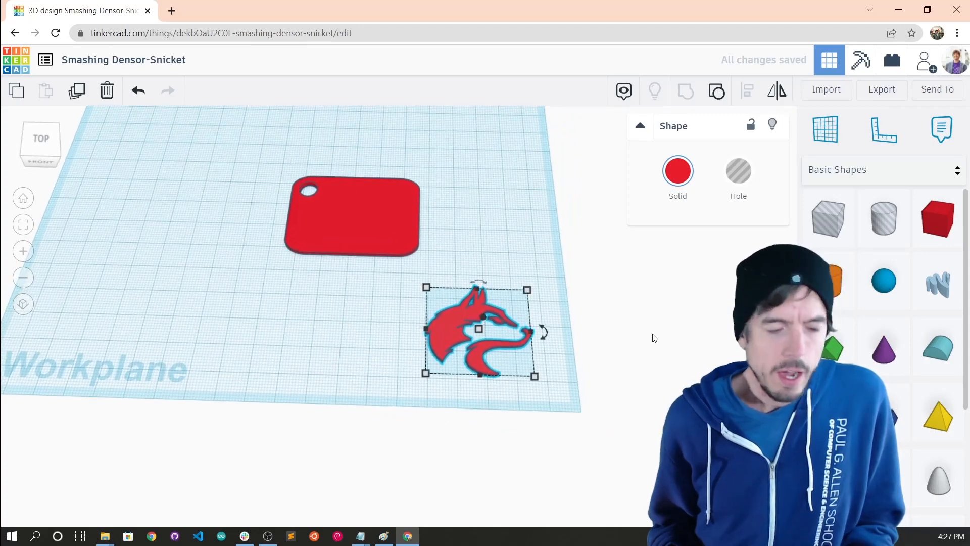
{"action": "left_click_drag", "start_coordinate": [420, 228], "coordinate": [269, 209]}
{"action": "left_click", "coordinate": [457, 318]}
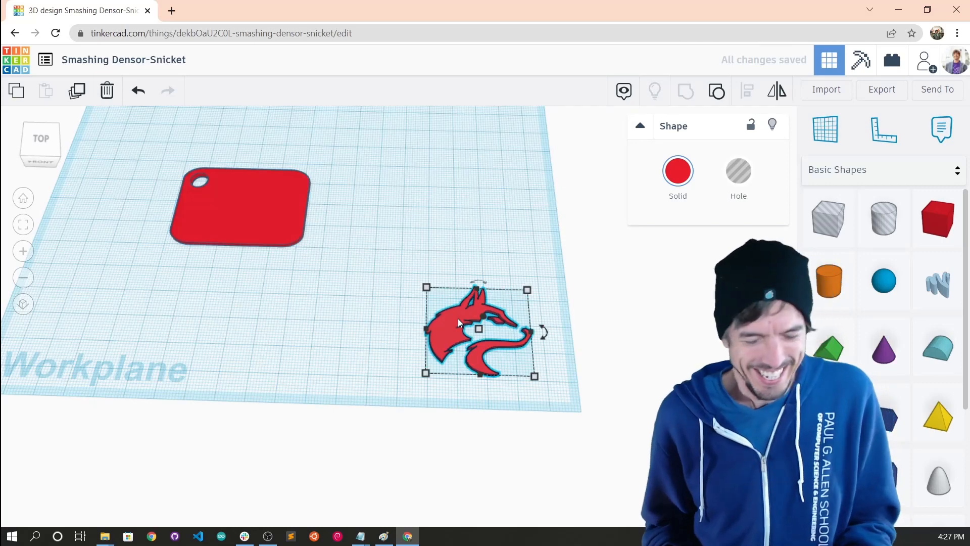
{"action": "key", "text": "Delete"}
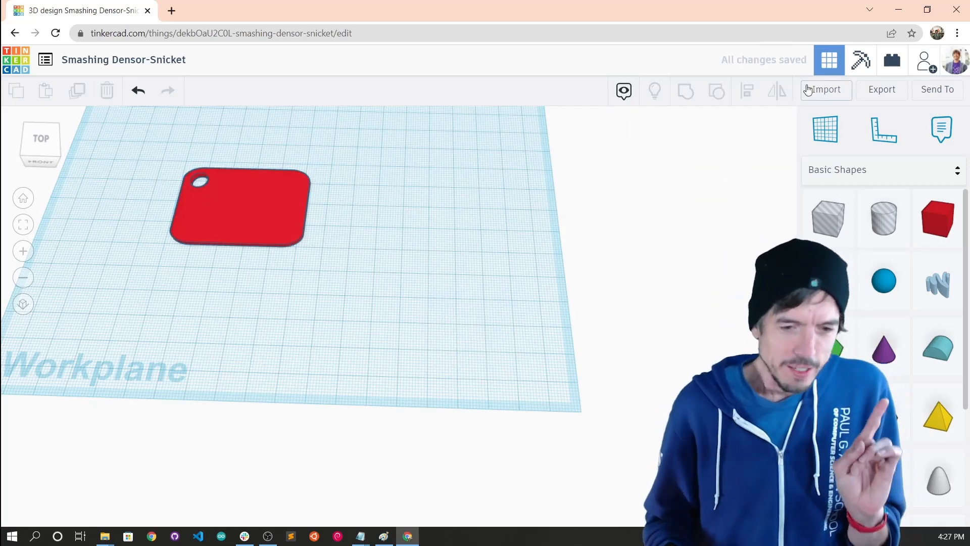
Import washington-huskies.svg at 100% scale, centred on the artboard
{"action": "left_click", "coordinate": [808, 90]}
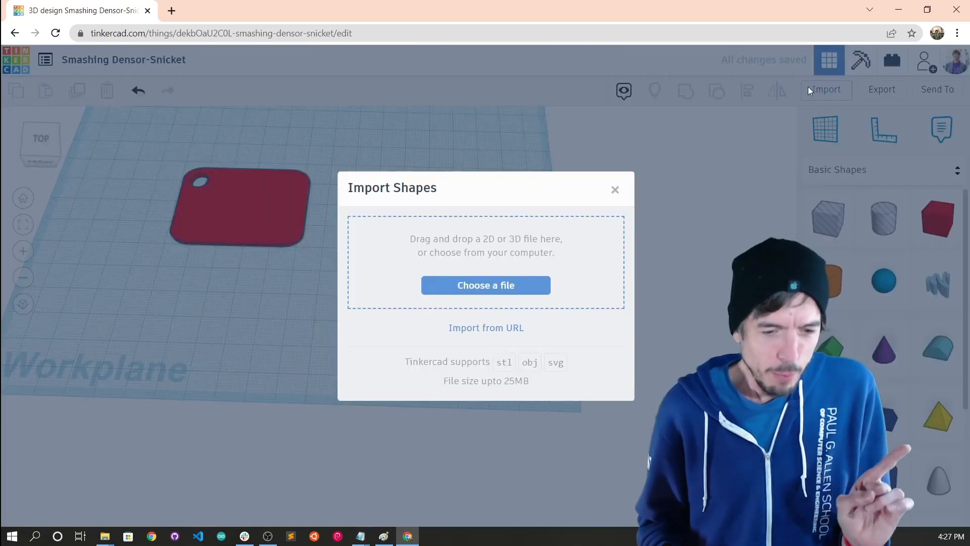
{"action": "left_click", "coordinate": [542, 287]}
{"action": "double_click", "coordinate": [195, 107]}
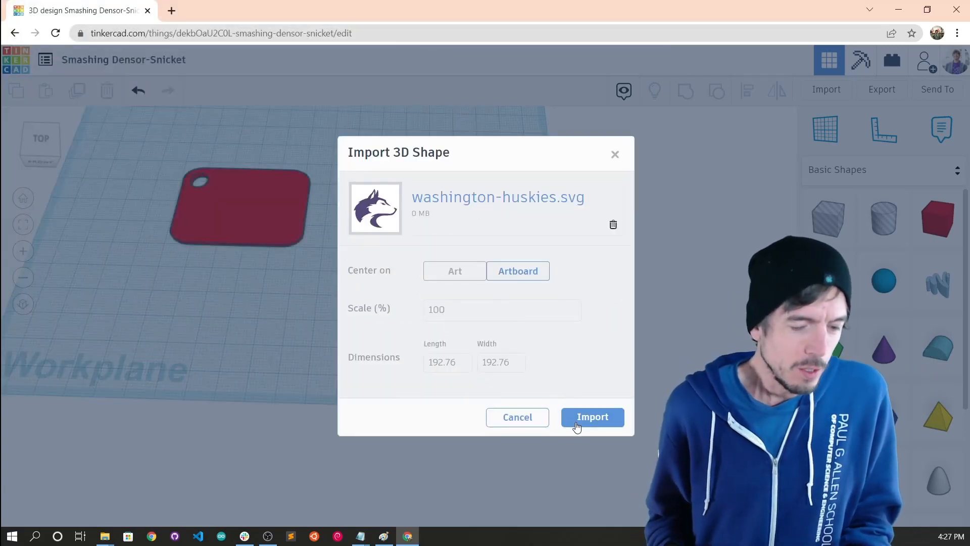
{"action": "left_click", "coordinate": [577, 427]}
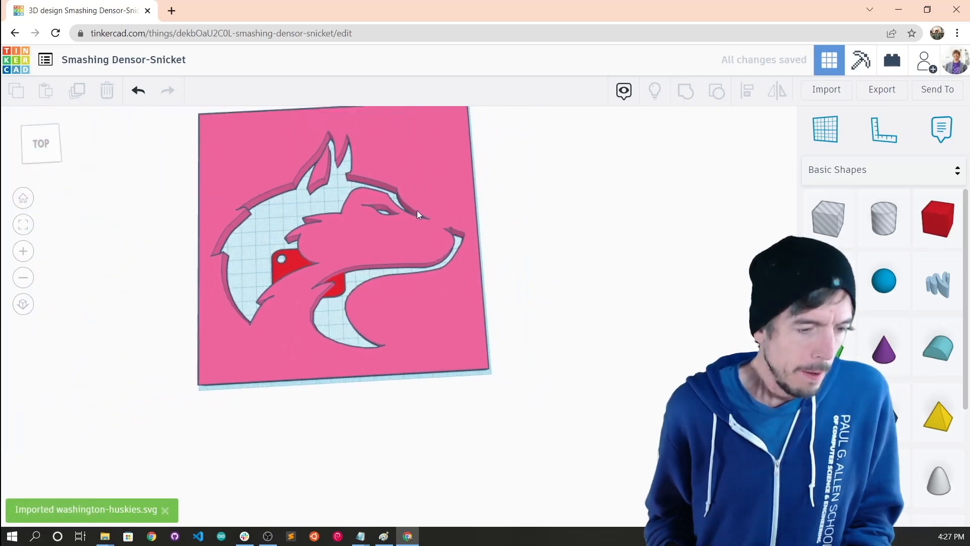
Set the imported husky shape's length and width to 40 mm each
{"action": "left_click", "coordinate": [257, 168]}
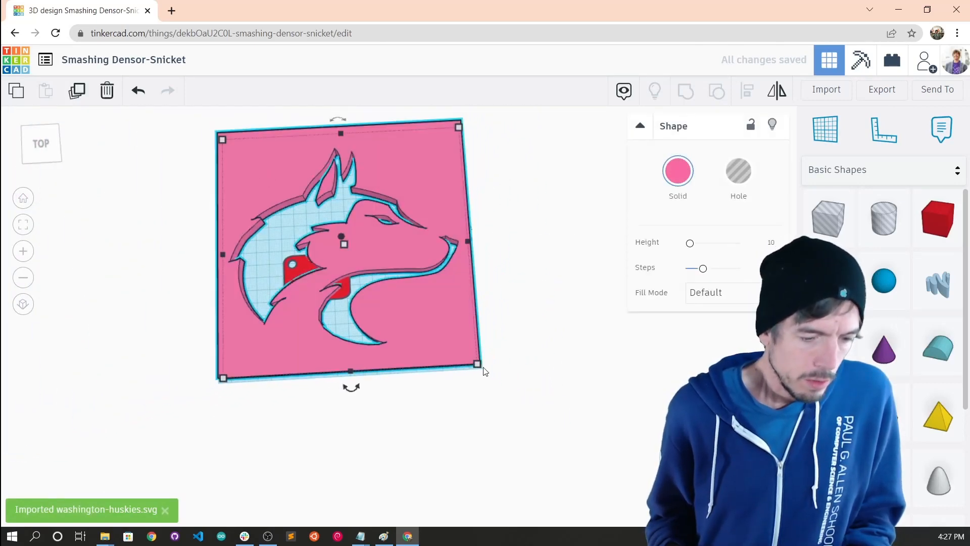
{"action": "left_click", "coordinate": [550, 241]}
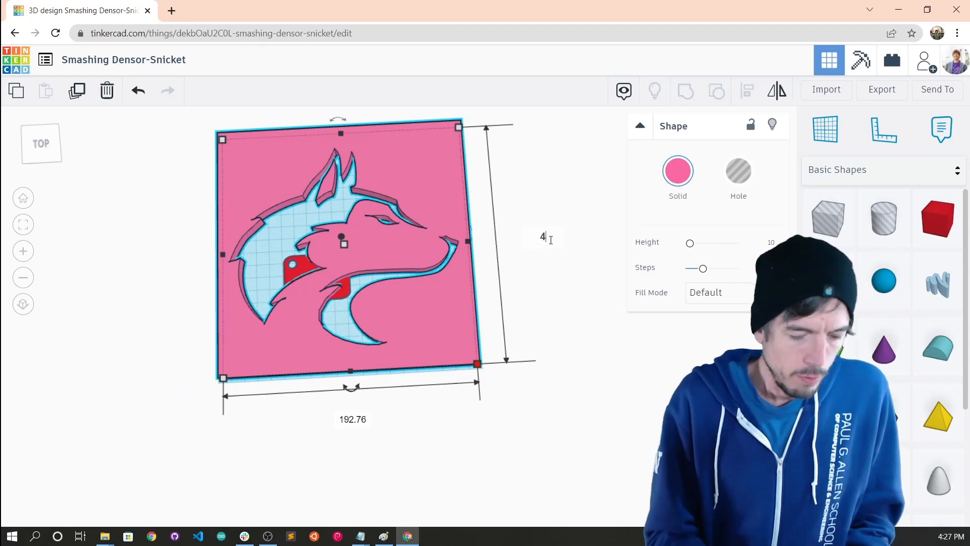
{"action": "key", "text": "Tab"}
{"action": "type", "text": "4"}
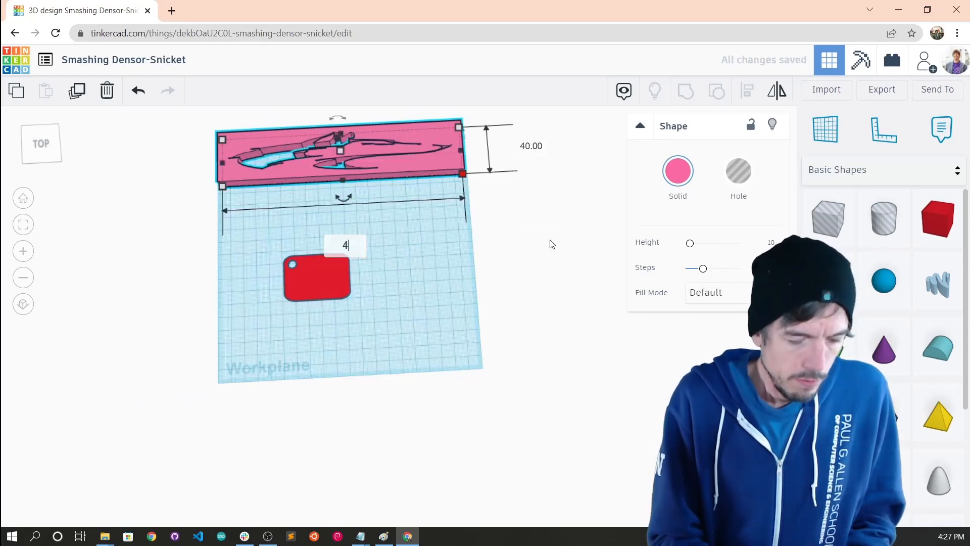
{"action": "type", "text": "0"}
{"action": "key", "text": "Return"}
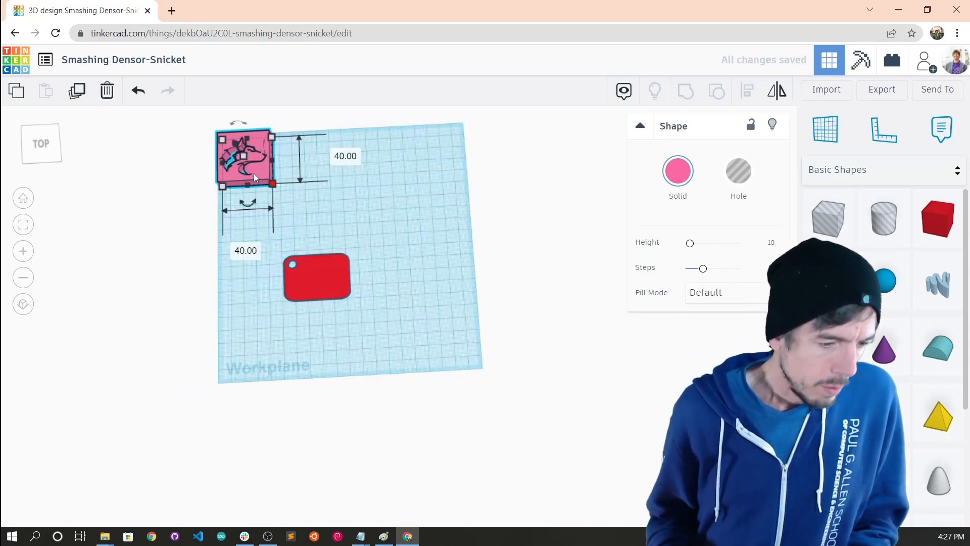
Place the husky shape on the workplane beside the rounded plate and set its height to 3 mm
{"action": "left_click_drag", "start_coordinate": [253, 174], "coordinate": [420, 326]}
{"action": "scroll", "coordinate": [450, 336], "scroll_direction": "up", "scroll_amount": 4}
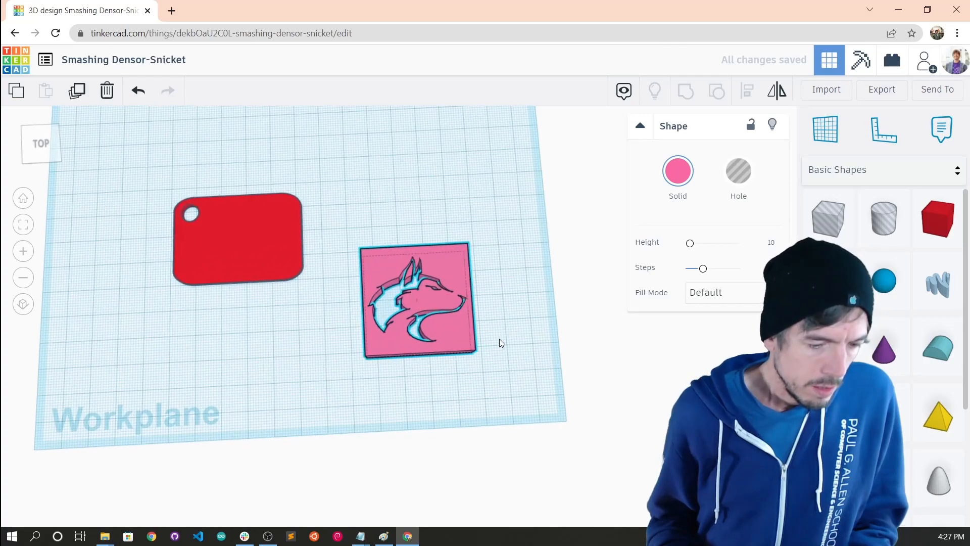
{"action": "right_click_drag", "start_coordinate": [501, 343], "coordinate": [438, 252]}
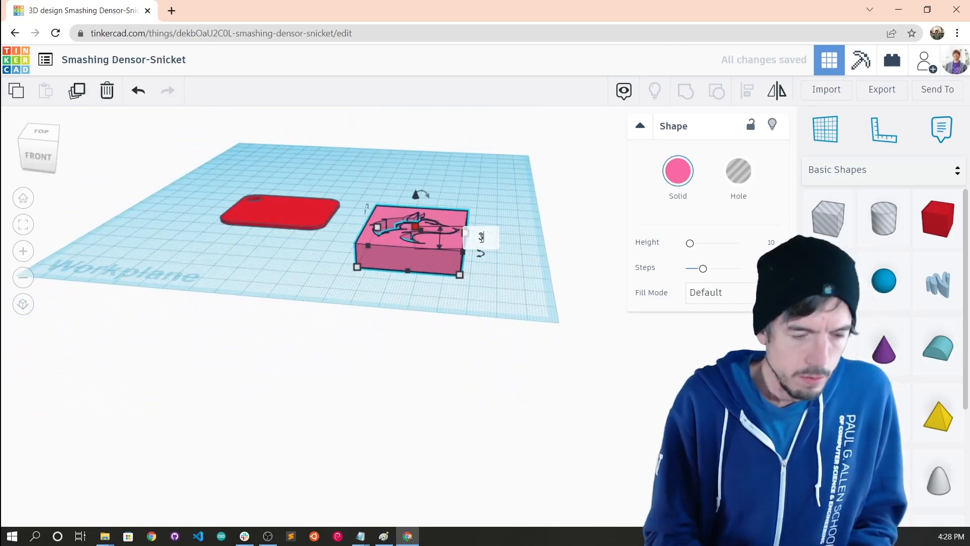
{"action": "key", "text": "Return"}
{"action": "right_click_drag", "start_coordinate": [495, 198], "coordinate": [522, 262]}
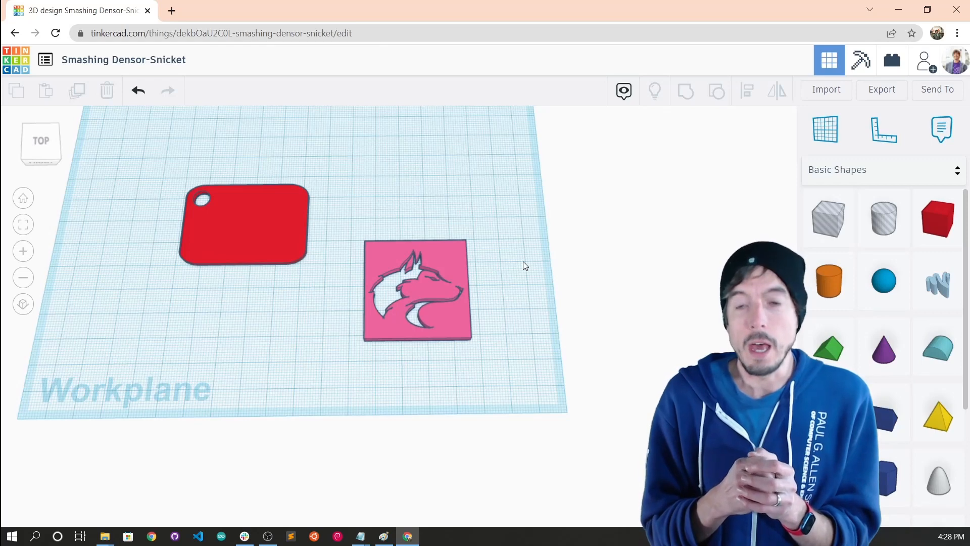
Shift the husky shape about 4 mm sideways and 6 mm toward the workplane's front, and recolour it red
{"action": "mouse_move", "coordinate": [444, 263]}
{"action": "left_mouse_down"}
{"action": "mouse_move", "coordinate": [244, 224]}
{"action": "mouse_move", "coordinate": [283, 207]}
{"action": "mouse_move", "coordinate": [330, 210]}
{"action": "mouse_move", "coordinate": [434, 276]}
{"action": "left_mouse_up"}
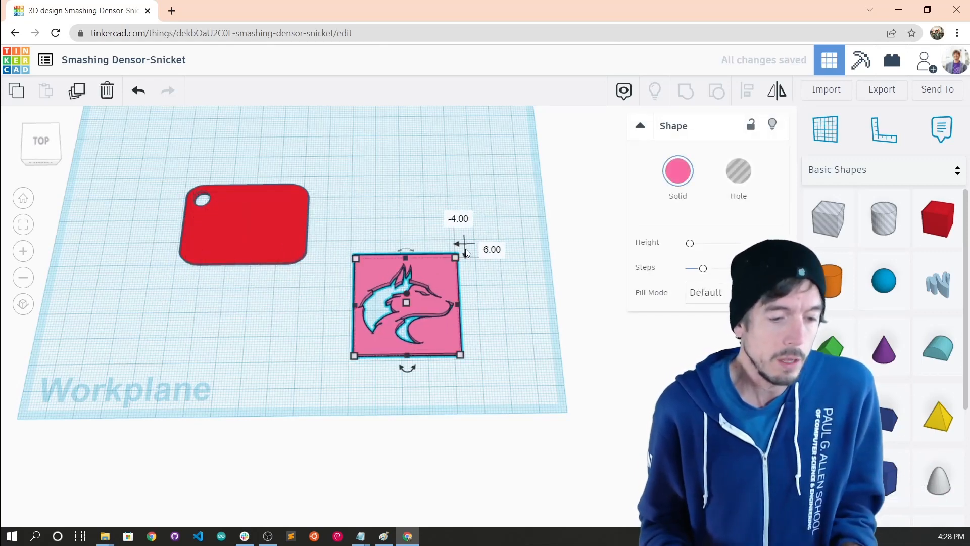
{"action": "right_click_drag", "start_coordinate": [457, 217], "coordinate": [571, 321]}
{"action": "left_click", "coordinate": [678, 172]}
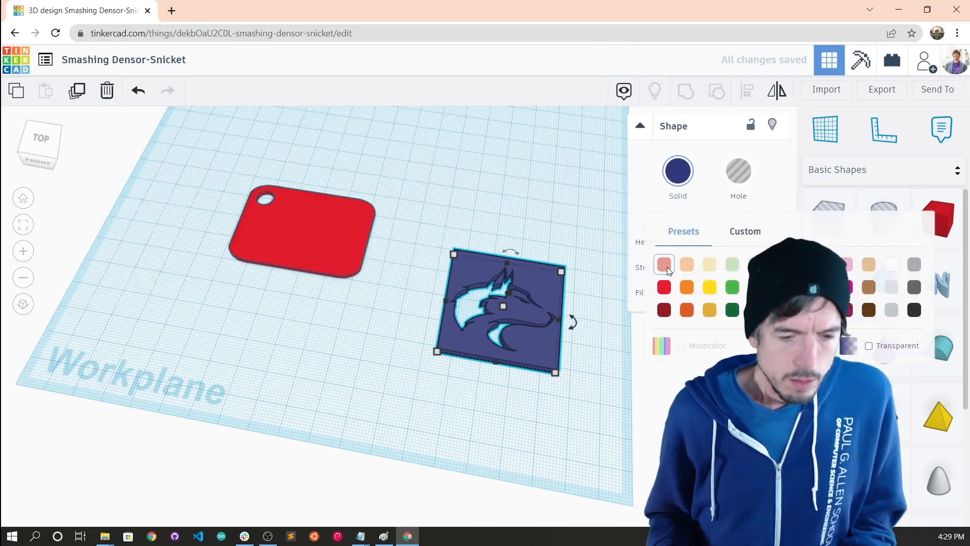
{"action": "left_click", "coordinate": [664, 287]}
{"action": "left_click", "coordinate": [602, 234]}
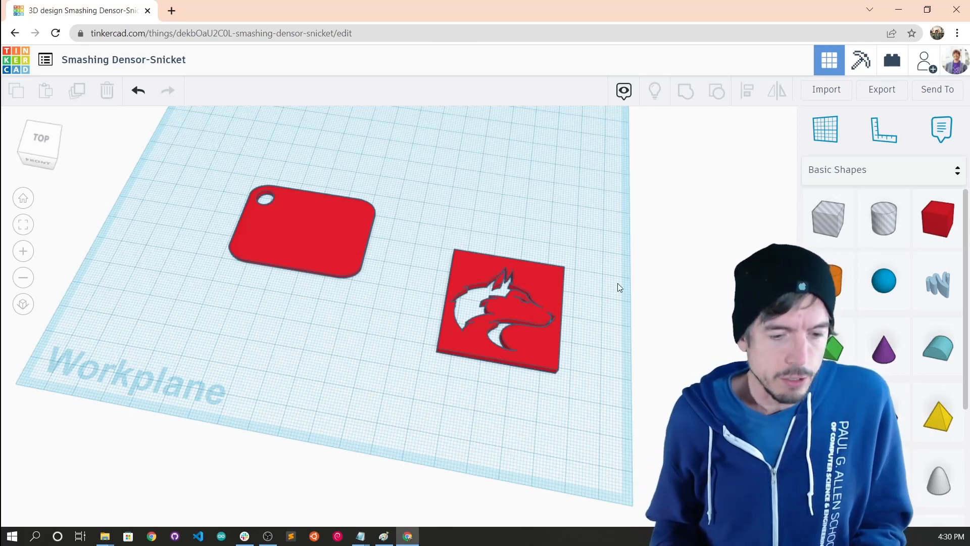
Recolour the husky shape purple
{"action": "left_click", "coordinate": [529, 274]}
{"action": "left_click", "coordinate": [677, 171]}
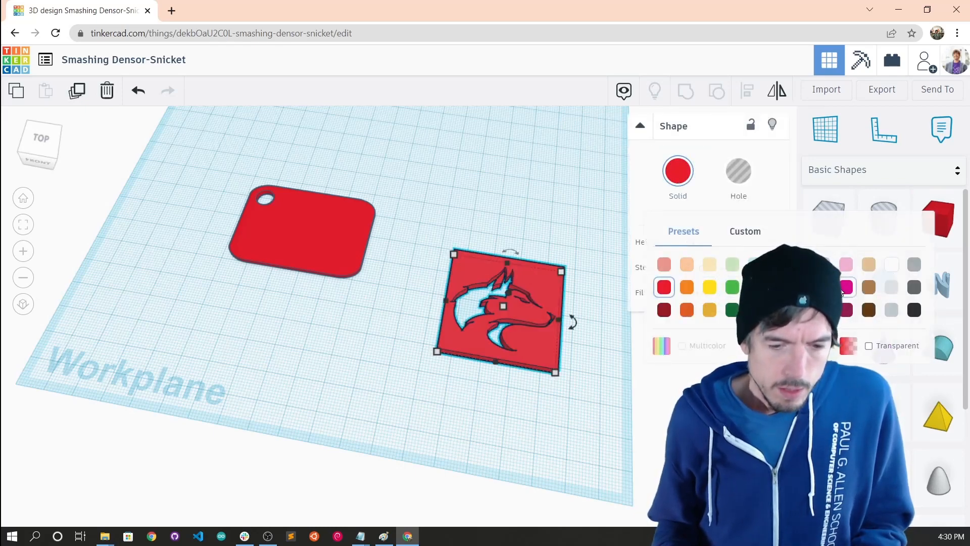
{"action": "left_click", "coordinate": [823, 287]}
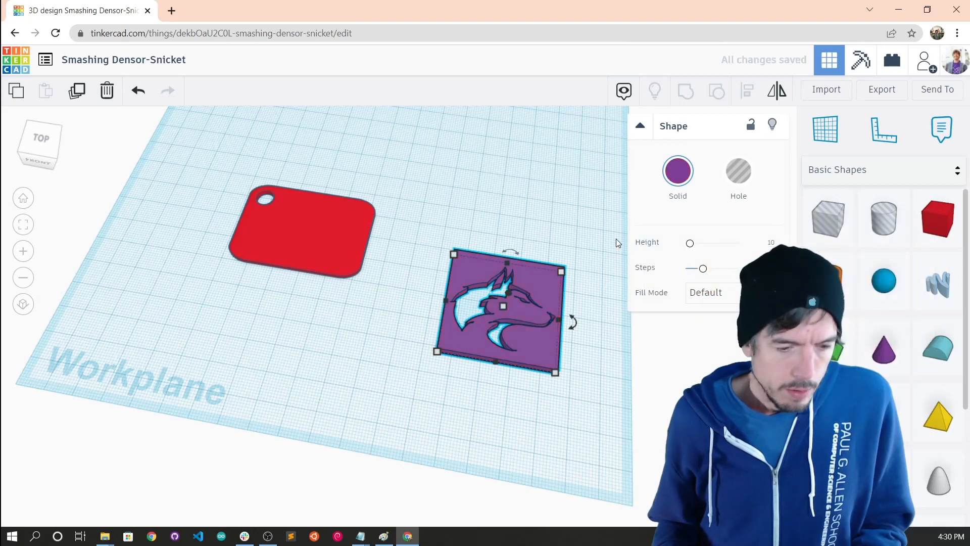
{"action": "key", "text": "Escape"}
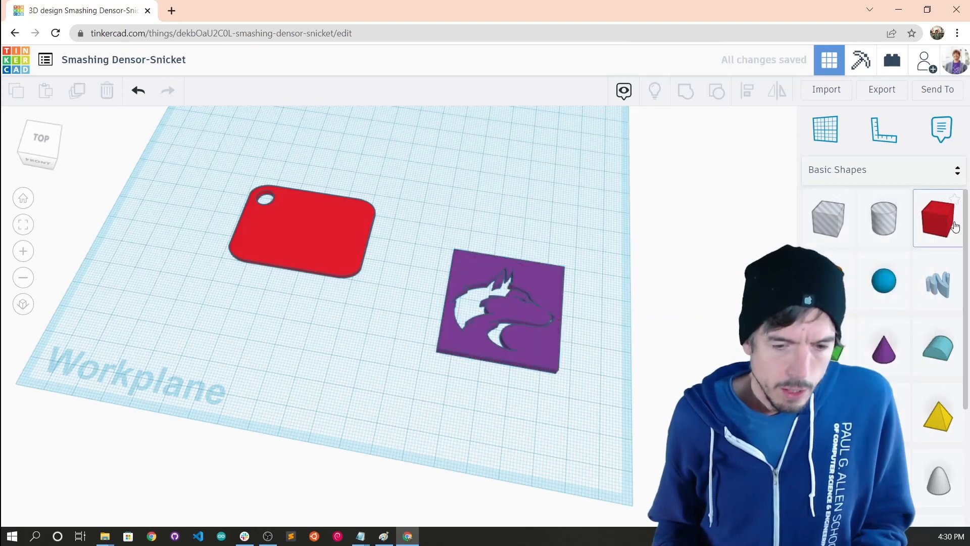
Add a solid box to the workplane right next to the husky shape, on the side away from the plate
{"action": "left_click_drag", "start_coordinate": [937, 221], "coordinate": [599, 289]}
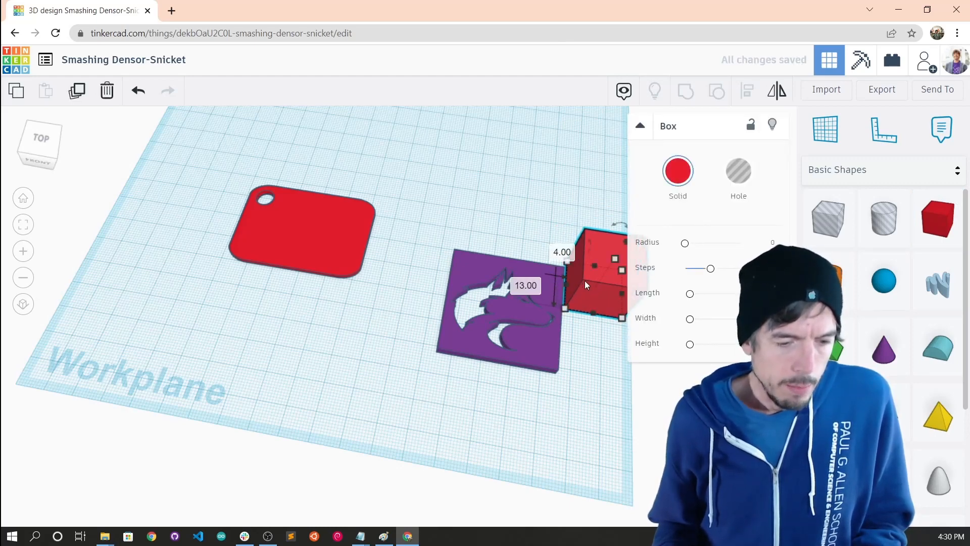
{"action": "left_click", "coordinate": [600, 356]}
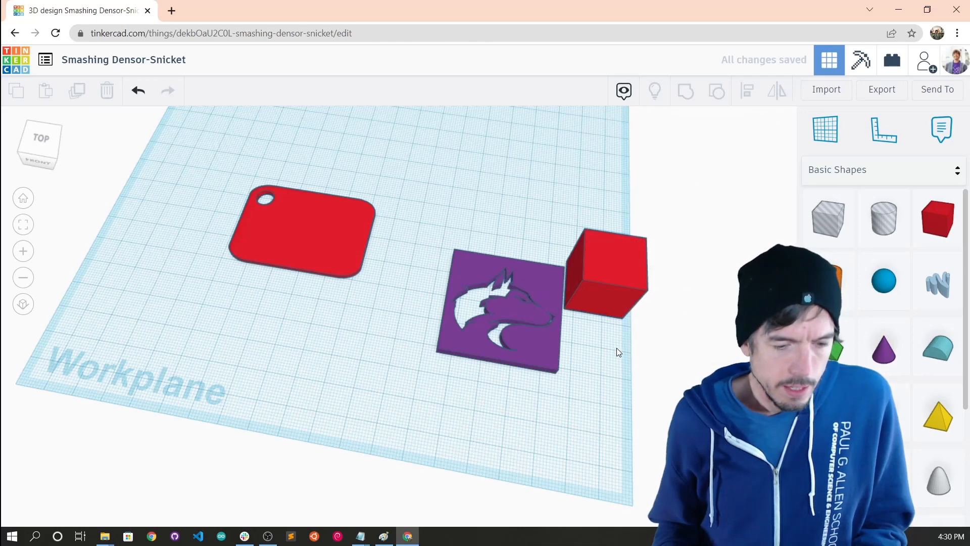
{"action": "right_click_drag", "start_coordinate": [616, 348], "coordinate": [616, 326]}
Set the red box's length and width to 40 mm each
{"action": "left_click", "coordinate": [617, 328]}
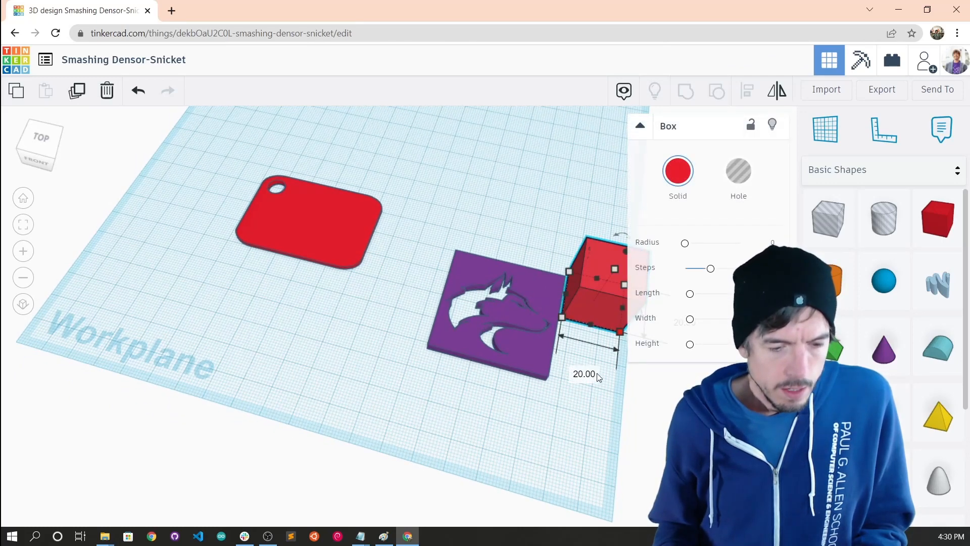
{"action": "left_click", "coordinate": [584, 374]}
{"action": "left_click", "coordinate": [639, 128]}
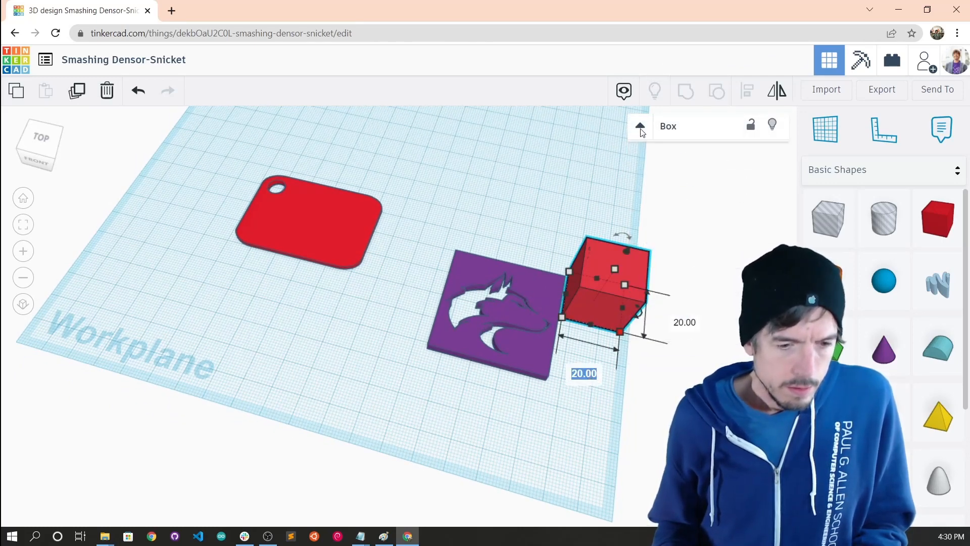
{"action": "left_click", "coordinate": [680, 322]}
{"action": "type", "text": "40"}
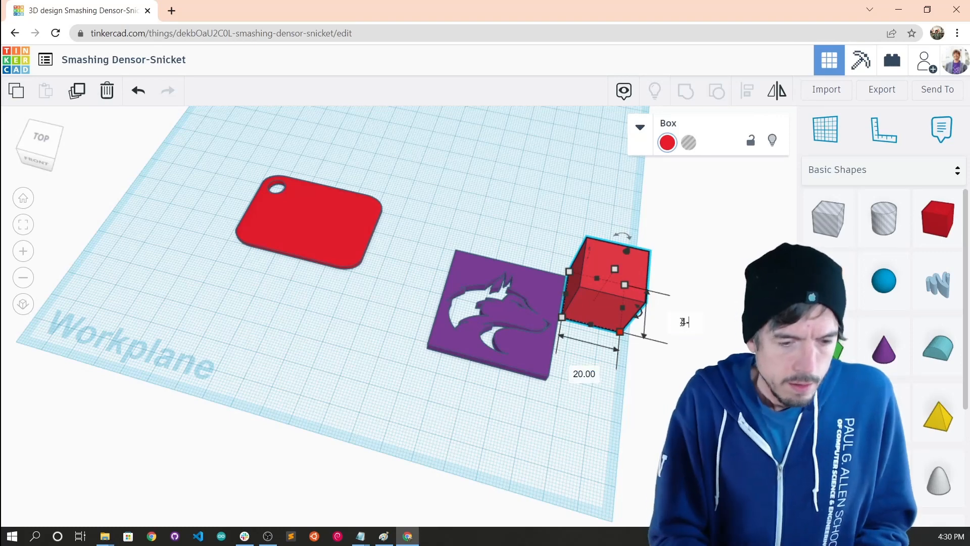
{"action": "key", "text": "Tab"}
{"action": "type", "text": "40"}
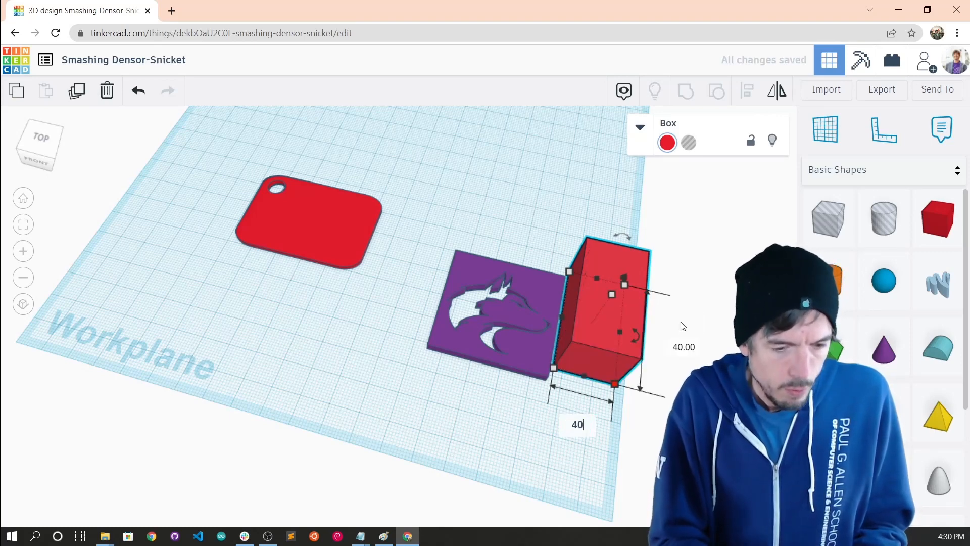
{"action": "key", "text": "Return"}
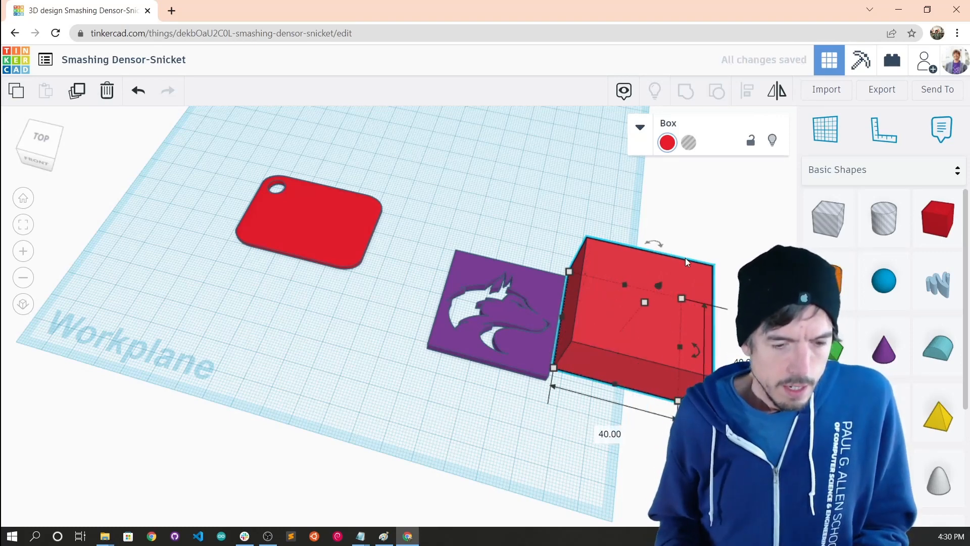
Align the box with the purple husky shape along their left and front edges
{"action": "right_click_drag", "start_coordinate": [685, 257], "coordinate": [637, 296]}
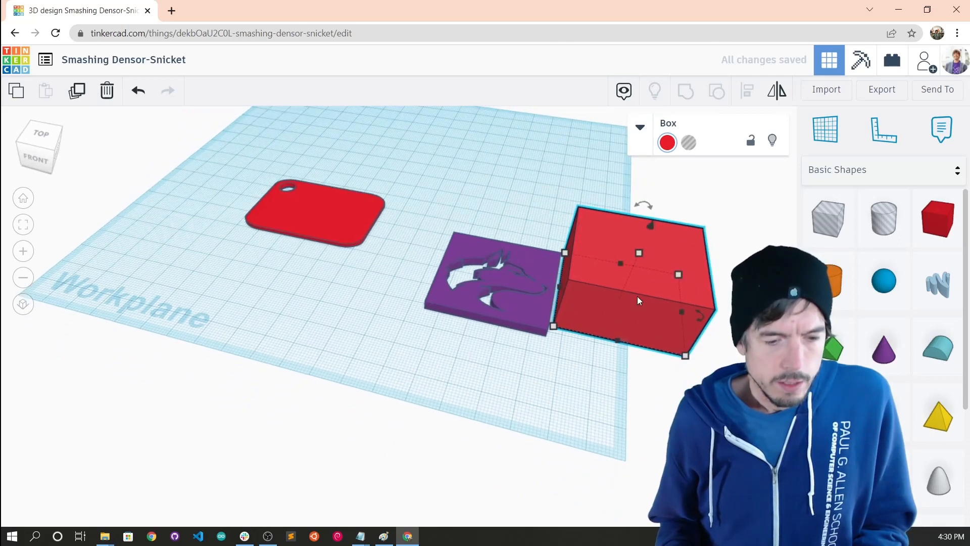
{"action": "left_click", "coordinate": [530, 321], "text": "shift"}
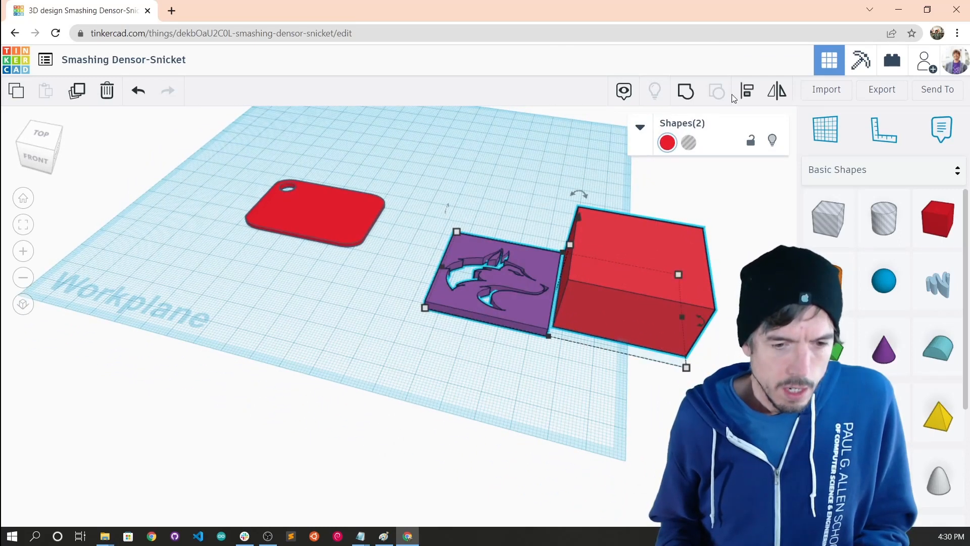
{"action": "left_click_drag", "start_coordinate": [733, 207], "coordinate": [426, 361]}
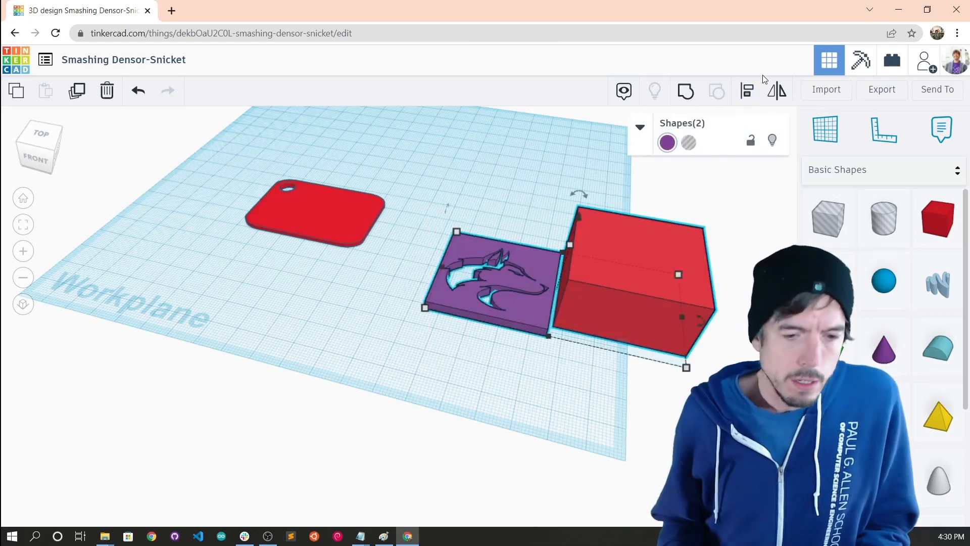
{"action": "left_click", "coordinate": [750, 92]}
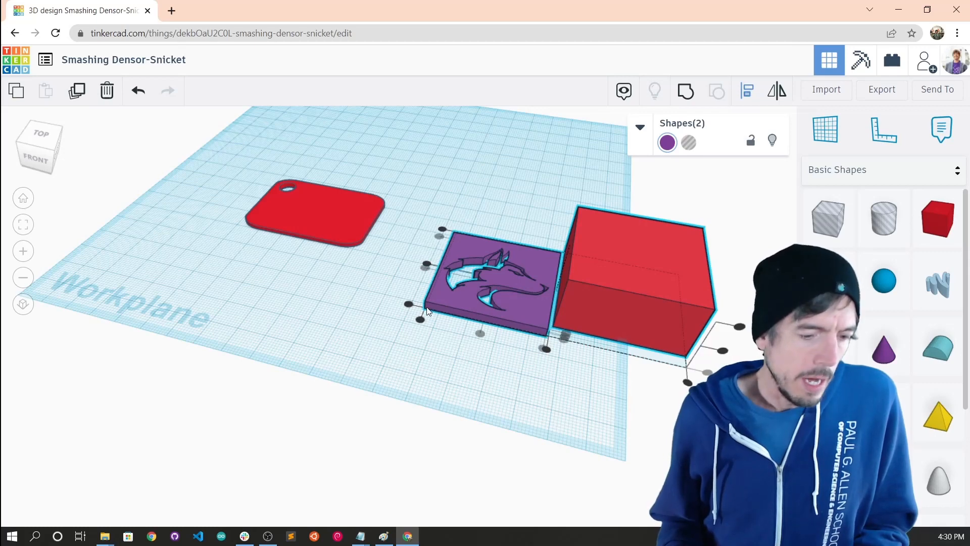
{"action": "left_click", "coordinate": [420, 320]}
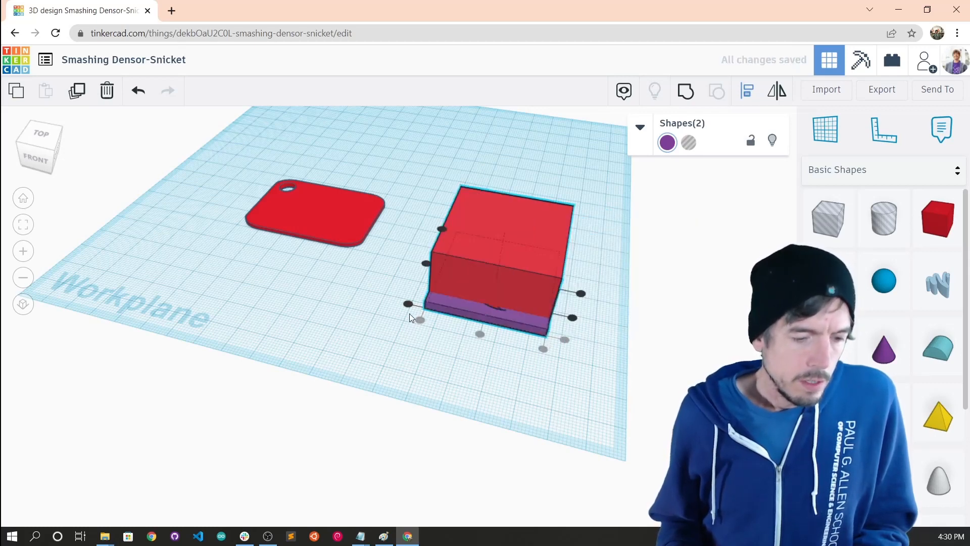
{"action": "left_click", "coordinate": [408, 304]}
{"action": "left_click", "coordinate": [652, 338]}
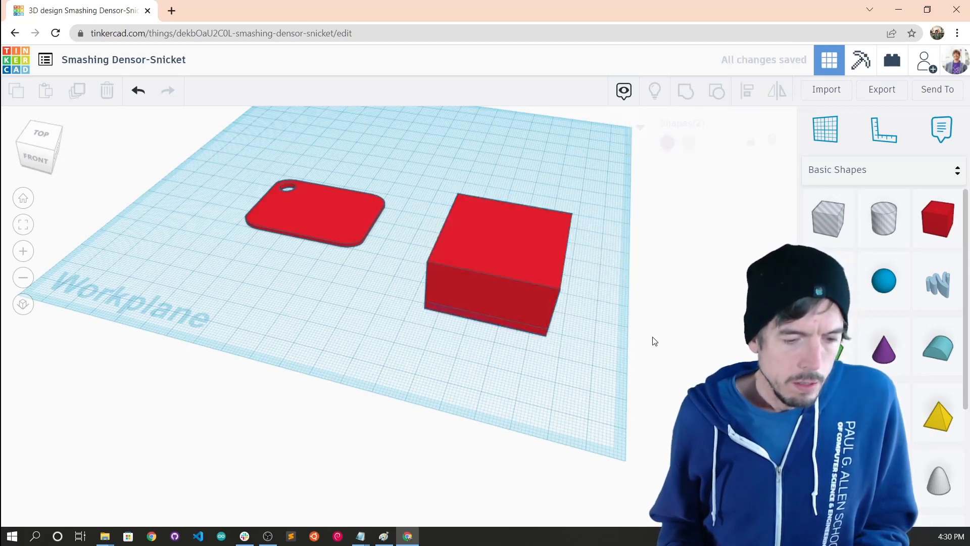
Set the red box's height to 2 mm
{"action": "right_click_drag", "start_coordinate": [651, 338], "coordinate": [554, 278]}
{"action": "left_click", "coordinate": [541, 270]}
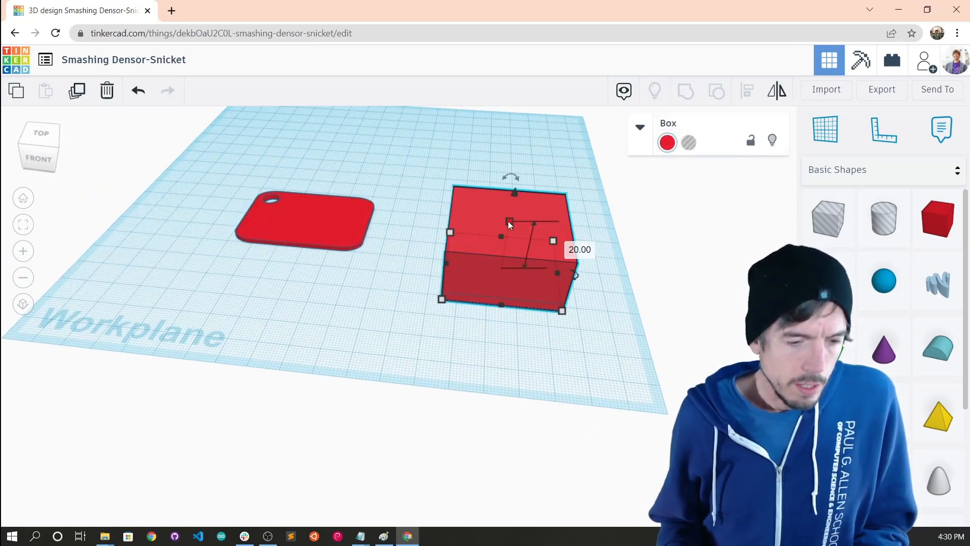
{"action": "left_click_drag", "start_coordinate": [509, 221], "coordinate": [504, 253]}
{"action": "left_click", "coordinate": [564, 263]}
{"action": "type", "text": "3"}
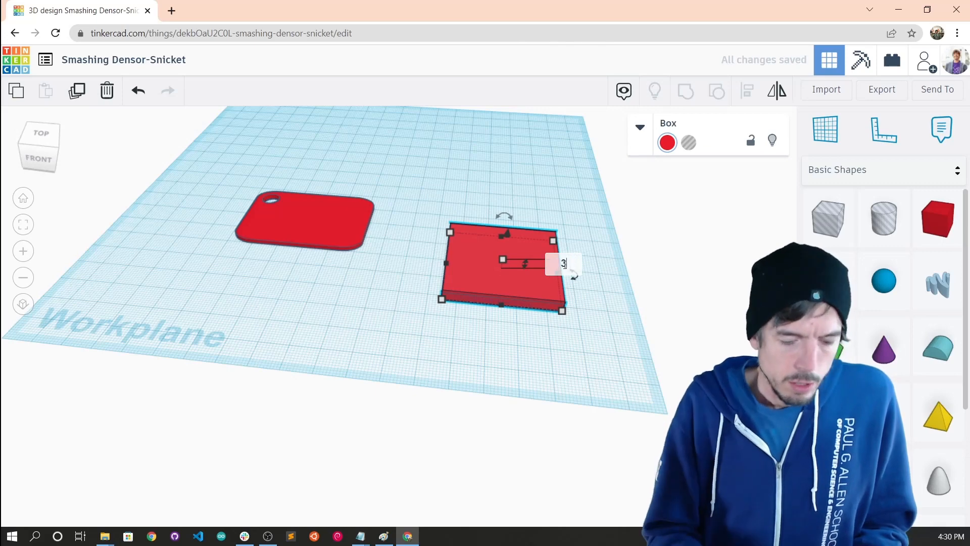
{"action": "key", "text": "Return"}
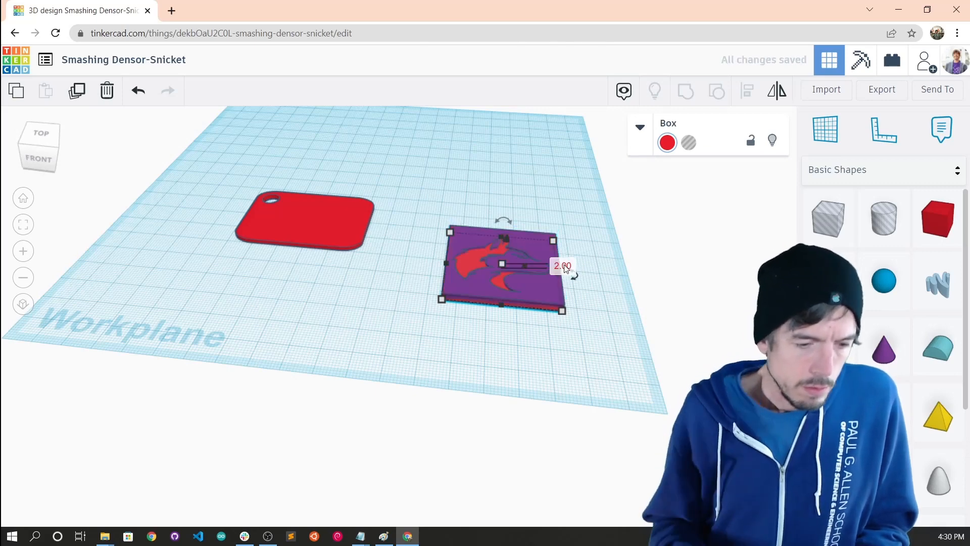
{"action": "left_click", "coordinate": [620, 291]}
Turn the purple husky shape into a hole
{"action": "right_click_drag", "start_coordinate": [608, 289], "coordinate": [556, 338]}
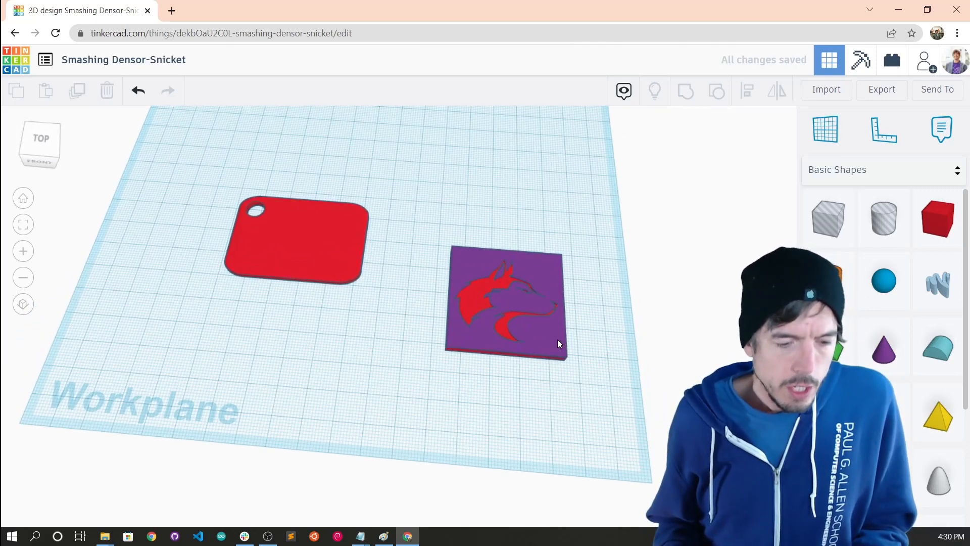
{"action": "left_click", "coordinate": [558, 340]}
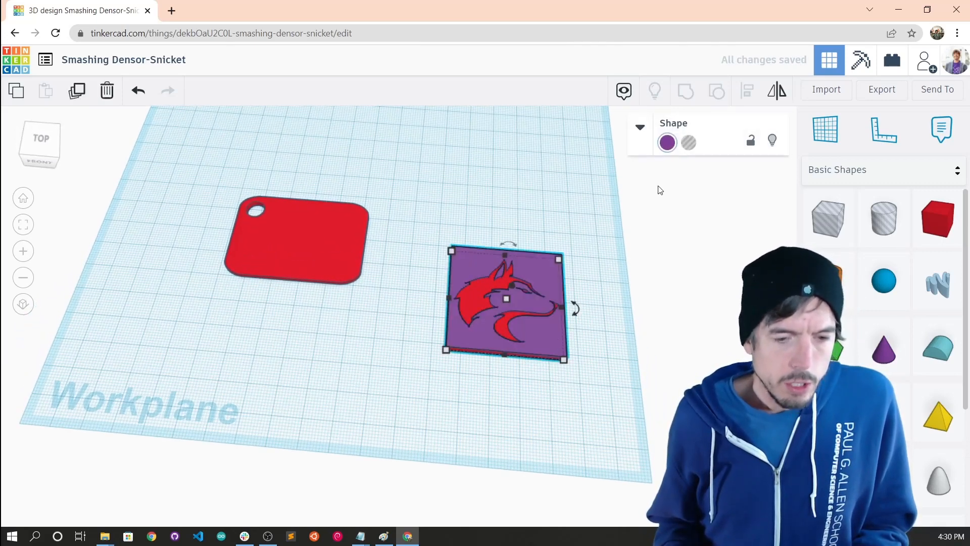
{"action": "left_click", "coordinate": [690, 143]}
{"action": "left_click", "coordinate": [617, 326]}
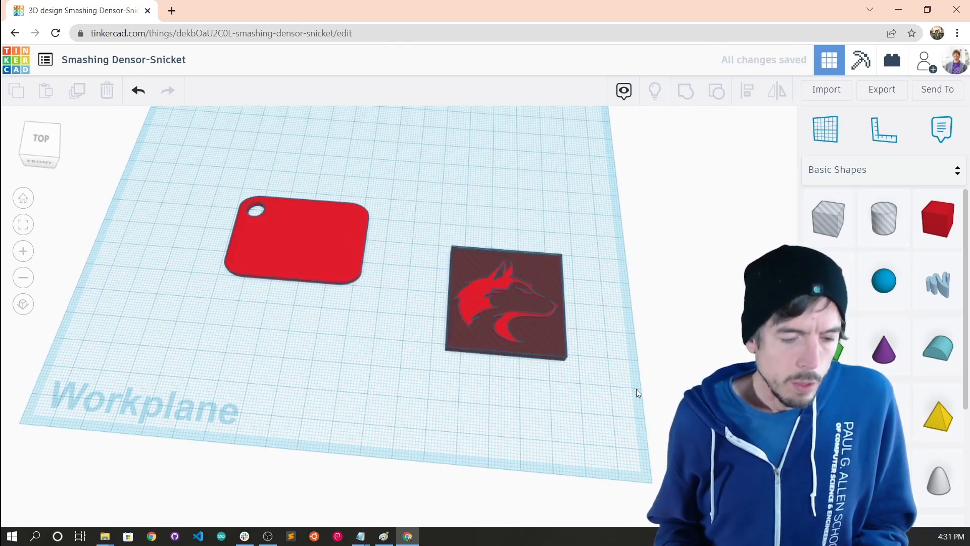
Group the husky hole with the red box to cut the husky logo out of it
{"action": "left_click_drag", "start_coordinate": [635, 390], "coordinate": [417, 231]}
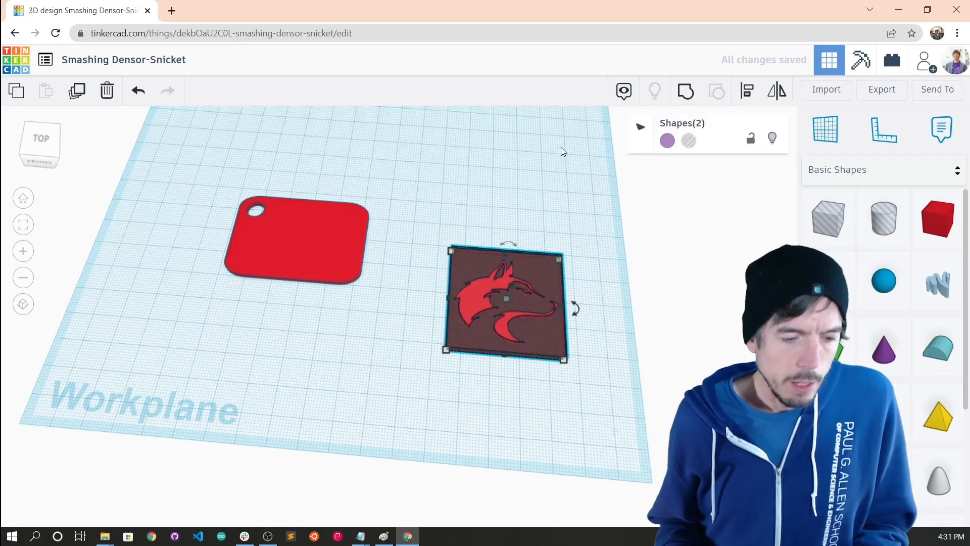
{"action": "left_click", "coordinate": [685, 98]}
{"action": "right_click_drag", "start_coordinate": [607, 329], "coordinate": [610, 356]}
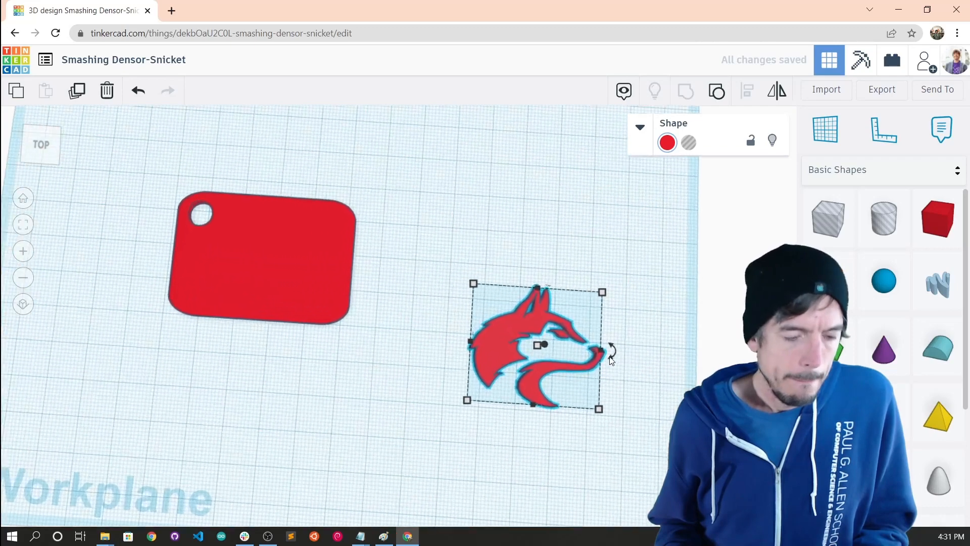
{"action": "scroll", "coordinate": [610, 358], "scroll_direction": "down", "scroll_amount": 3}
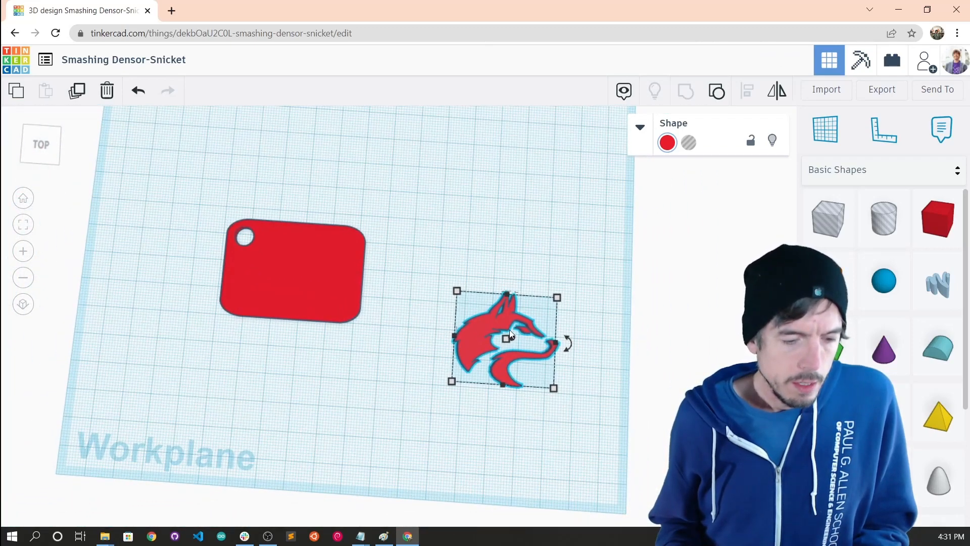
{"action": "left_click", "coordinate": [594, 340]}
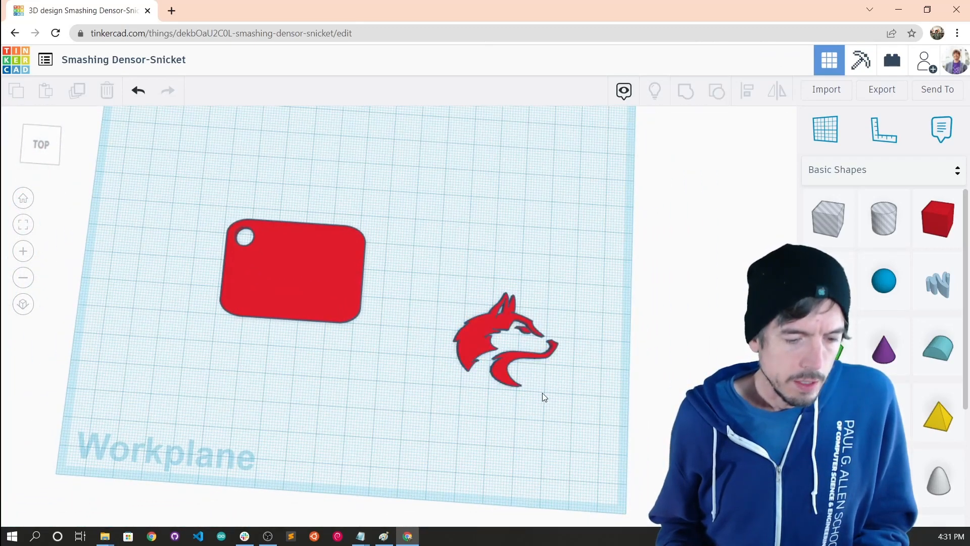
Try to set the husky logo's depth alone to 15 mm, and undo the resize
{"action": "left_click", "coordinate": [513, 352]}
{"action": "mouse_move", "coordinate": [553, 388]}
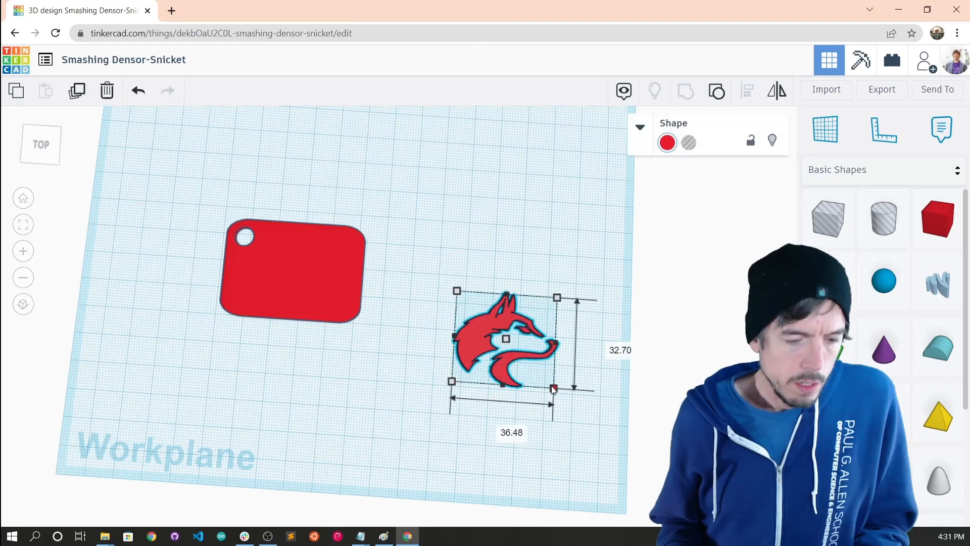
{"action": "left_click", "coordinate": [603, 345]}
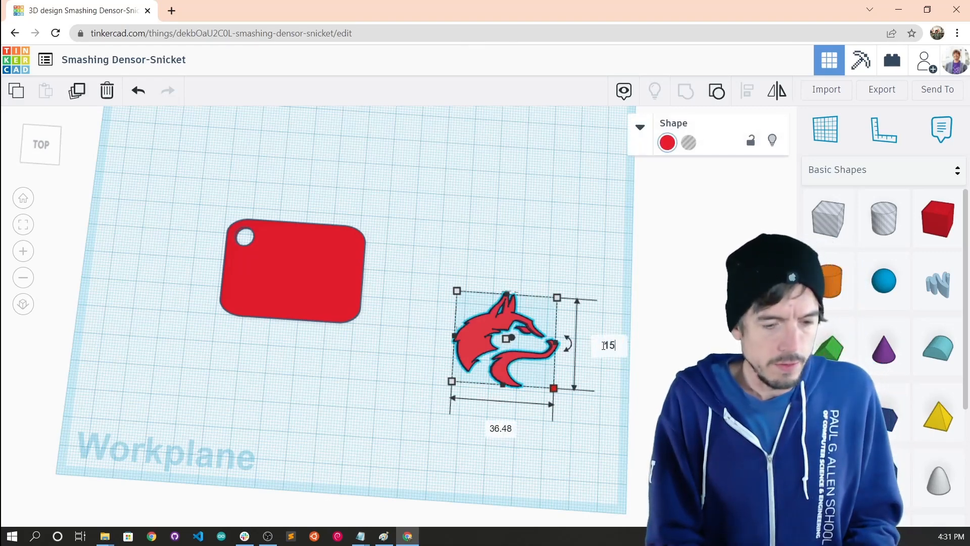
{"action": "type", "text": "15"}
{"action": "key", "text": "Return"}
{"action": "key", "text": "ctrl+z"}
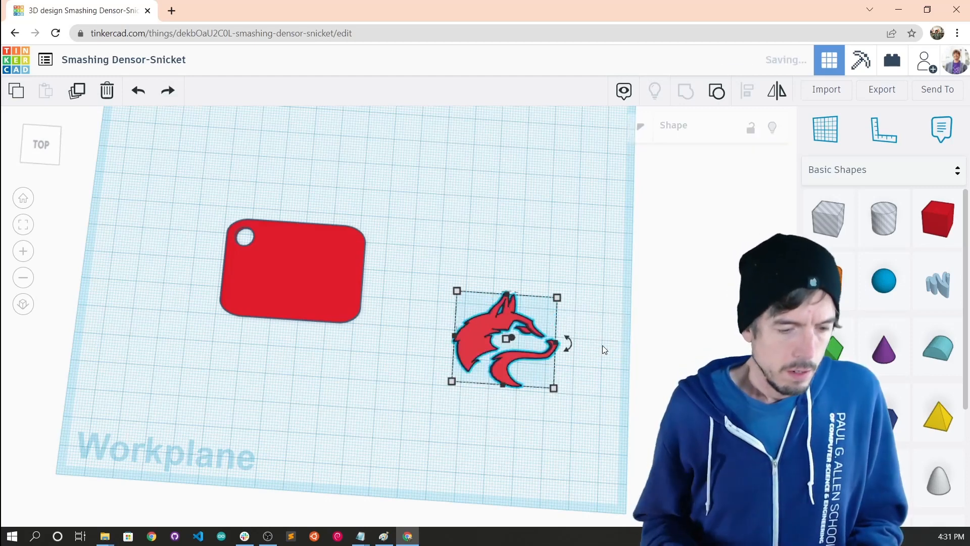
Scale the husky logo down proportionally to roughly half its size and move it just in front of the rounded plate
{"action": "mouse_move", "coordinate": [554, 389]}
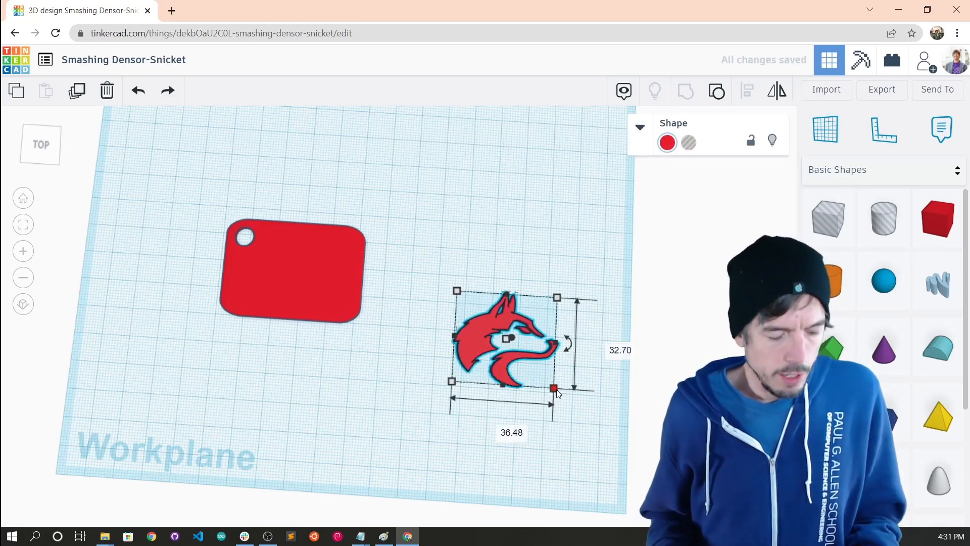
{"action": "left_click_drag", "start_coordinate": [554, 389], "coordinate": [507, 340]}
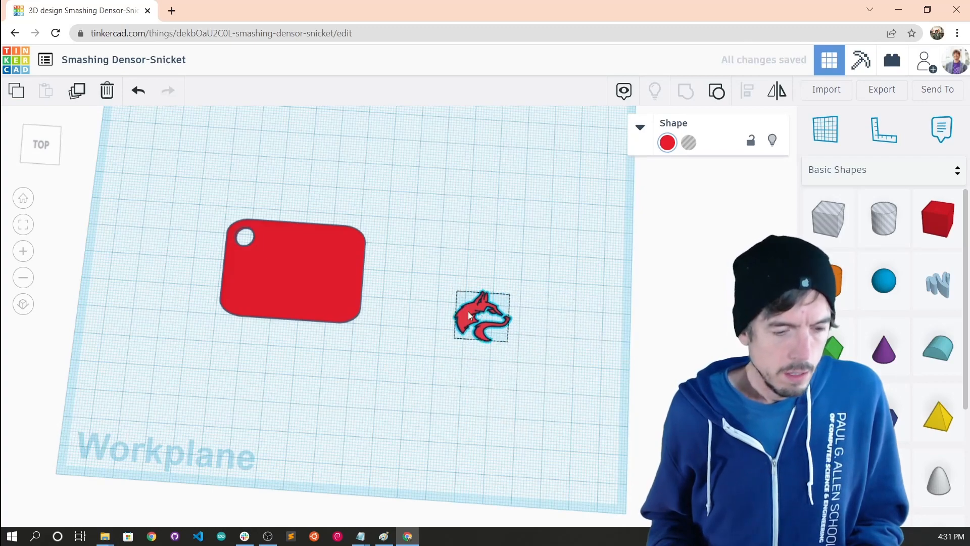
{"action": "left_click_drag", "start_coordinate": [468, 311], "coordinate": [253, 343]}
Raise the husky logo 2 mm above the workplane
{"action": "right_click_drag", "start_coordinate": [289, 369], "coordinate": [307, 293]}
{"action": "left_click_drag", "start_coordinate": [272, 228], "coordinate": [270, 225]}
{"action": "left_click", "coordinate": [376, 239]}
{"action": "type", "text": "2"}
{"action": "key", "text": "Return"}
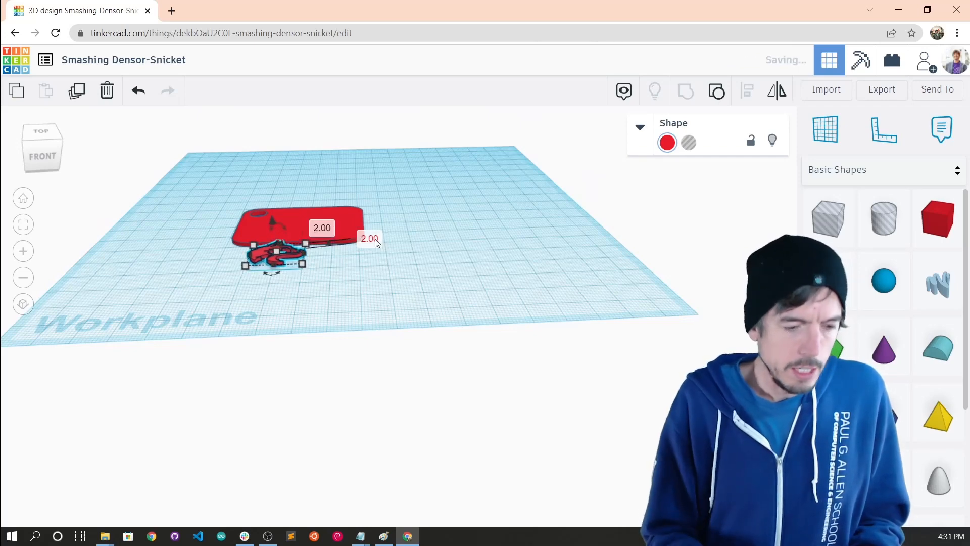
Position the husky logo on the rounded plate in its front left corner, below the key ring hole
{"action": "left_click", "coordinate": [350, 280]}
{"action": "right_click_drag", "start_coordinate": [275, 270], "coordinate": [320, 304]}
{"action": "left_click_drag", "start_coordinate": [266, 287], "coordinate": [244, 256]}
{"action": "right_click_drag", "start_coordinate": [326, 339], "coordinate": [283, 368]}
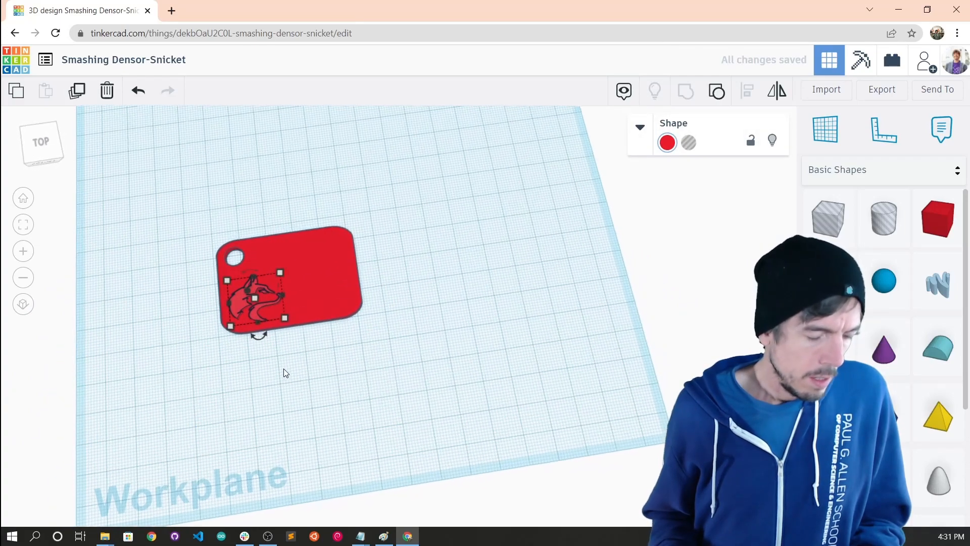
{"action": "scroll", "coordinate": [284, 368], "scroll_direction": "up", "scroll_amount": 3}
{"action": "scroll", "coordinate": [393, 230], "scroll_direction": "up", "scroll_amount": 2}
{"action": "mouse_move", "coordinate": [524, 241]}
{"action": "middle_mouse_down"}
{"action": "mouse_move", "coordinate": [533, 218]}
{"action": "mouse_move", "coordinate": [506, 238]}
{"action": "middle_mouse_up"}
{"action": "middle_click_drag", "start_coordinate": [344, 299], "coordinate": [726, 252]}
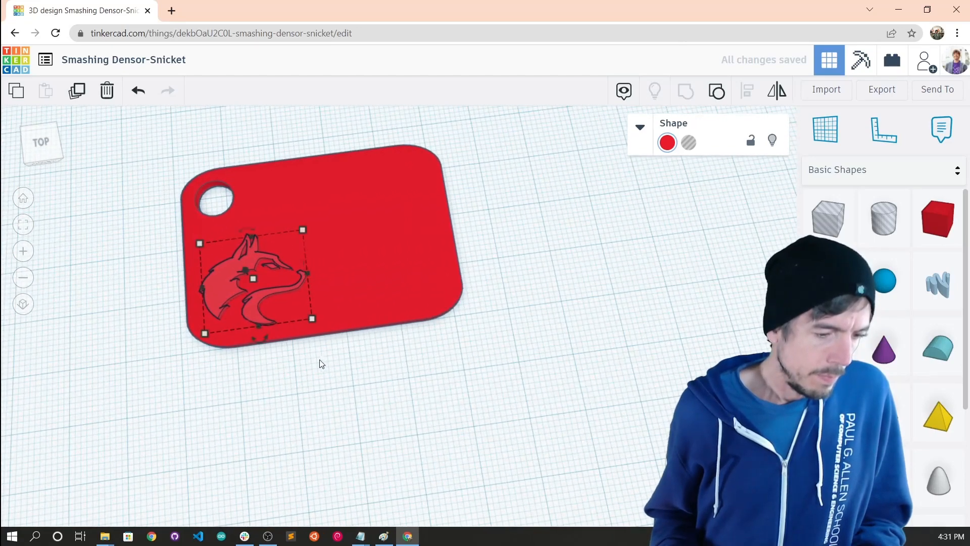
{"action": "scroll", "coordinate": [321, 364], "scroll_direction": "down", "scroll_amount": 5}
{"action": "right_click_drag", "start_coordinate": [282, 319], "coordinate": [251, 293]}
{"action": "left_click", "coordinate": [415, 296]}
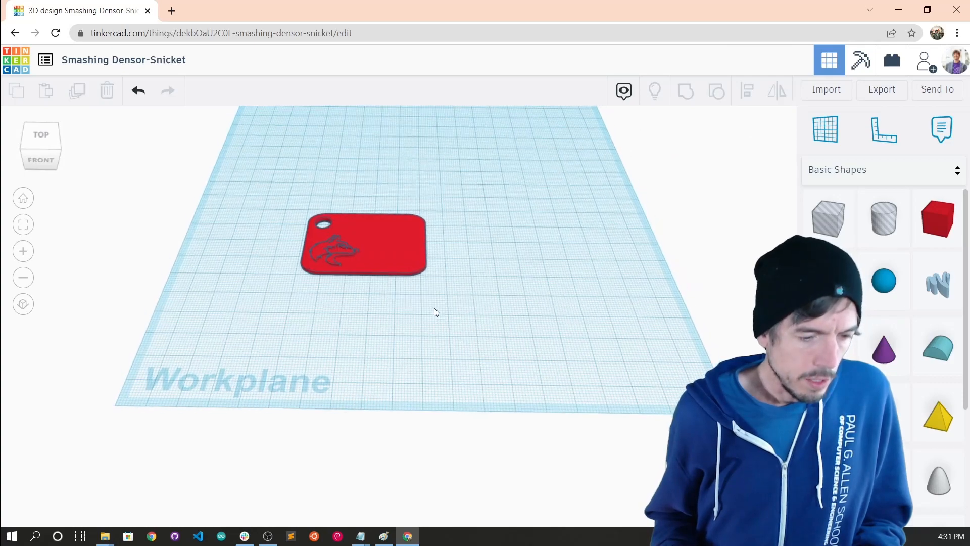
Place a text shape on the workplane to the right of the rounded plate
{"action": "scroll", "coordinate": [434, 312], "scroll_direction": "down", "scroll_amount": 3}
{"action": "scroll", "coordinate": [440, 312], "scroll_direction": "up", "scroll_amount": 3}
{"action": "right_click_drag", "start_coordinate": [456, 239], "coordinate": [459, 284]}
{"action": "left_click", "coordinate": [590, 332]}
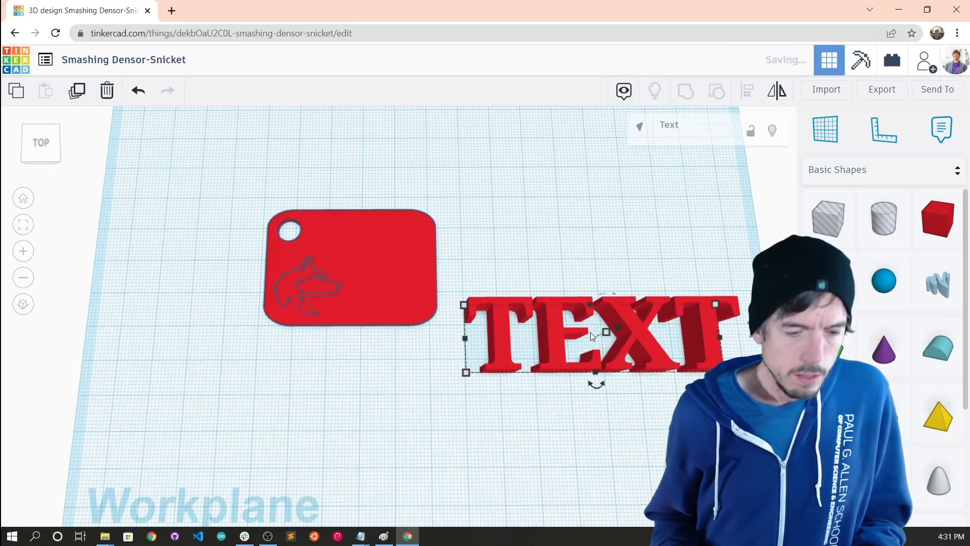
Change the text shape's wording to MHCID and move it directly behind the rounded plate
{"action": "left_click", "coordinate": [641, 129]}
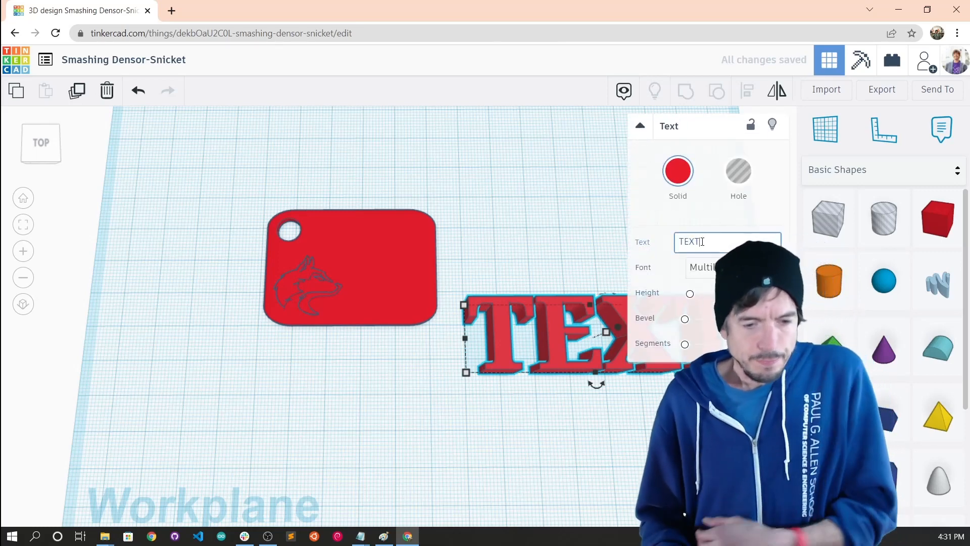
{"action": "key", "text": "BackSpace"}
{"action": "key", "text": "BackSpace"}
{"action": "key", "text": "BackSpace"}
{"action": "key", "text": "BackSpace"}
{"action": "type", "text": "M"}
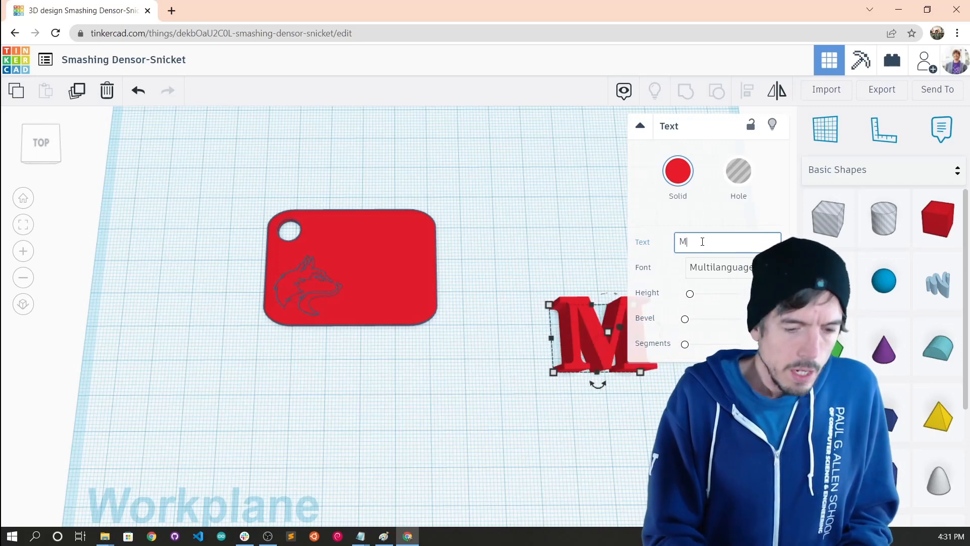
{"action": "type", "text": "HCD"}
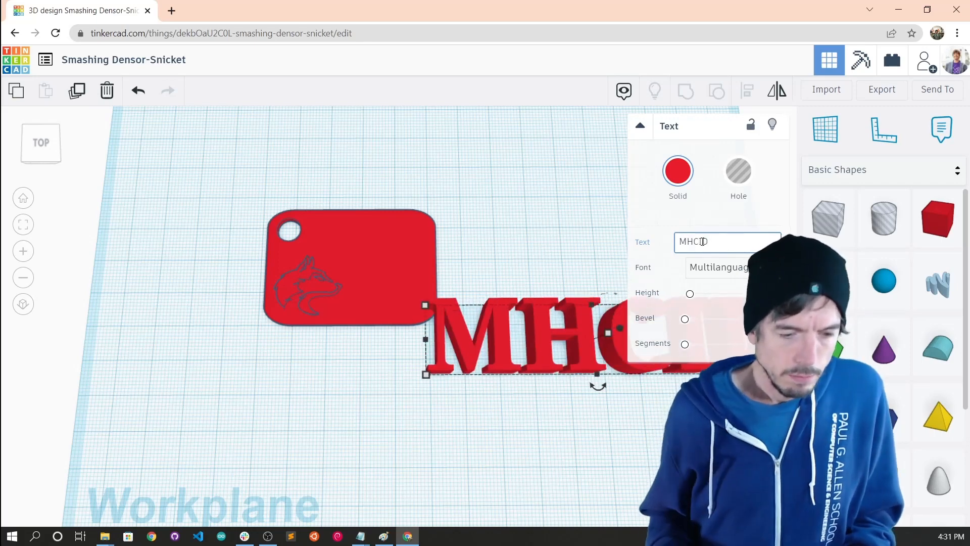
{"action": "left_click_drag", "start_coordinate": [546, 338], "coordinate": [368, 167]}
{"action": "left_click", "coordinate": [525, 293]}
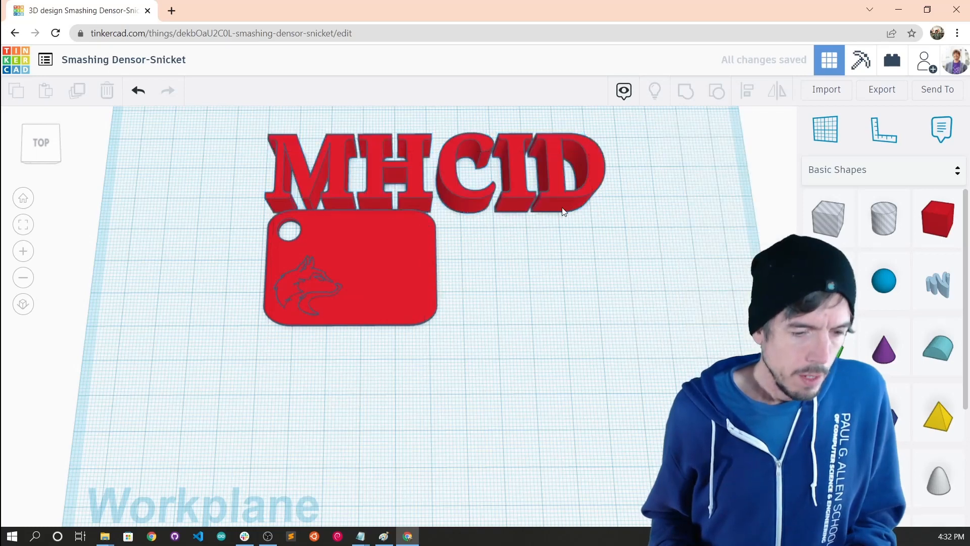
Scale the MHCID text down proportionally to about 31 mm wide and 6.45 mm deep
{"action": "left_click", "coordinate": [564, 207]}
{"action": "left_click_drag", "start_coordinate": [595, 214], "coordinate": [376, 170], "text": "shift"}
Try the Sans font on the MHCID text and switch back to Multilanguage
{"action": "left_click", "coordinate": [755, 270]}
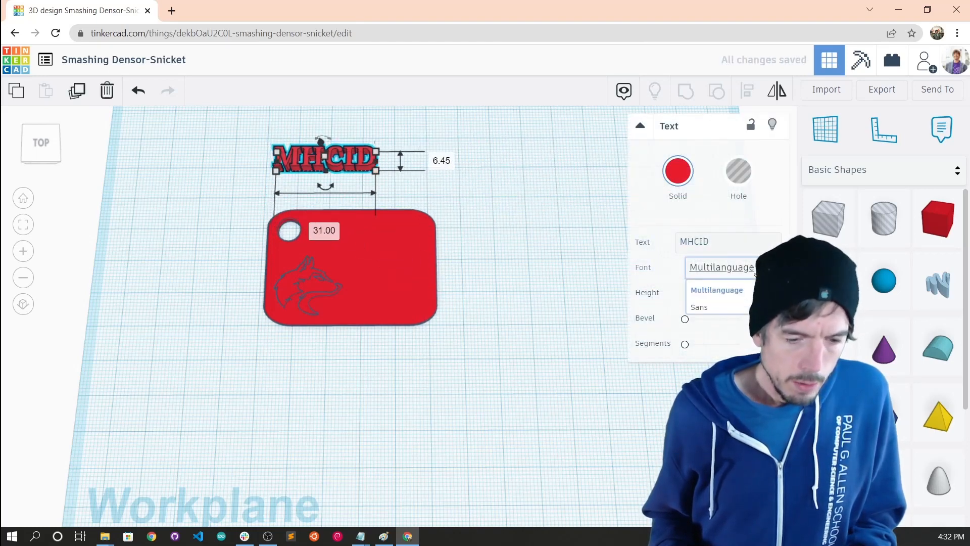
{"action": "left_click", "coordinate": [726, 319]}
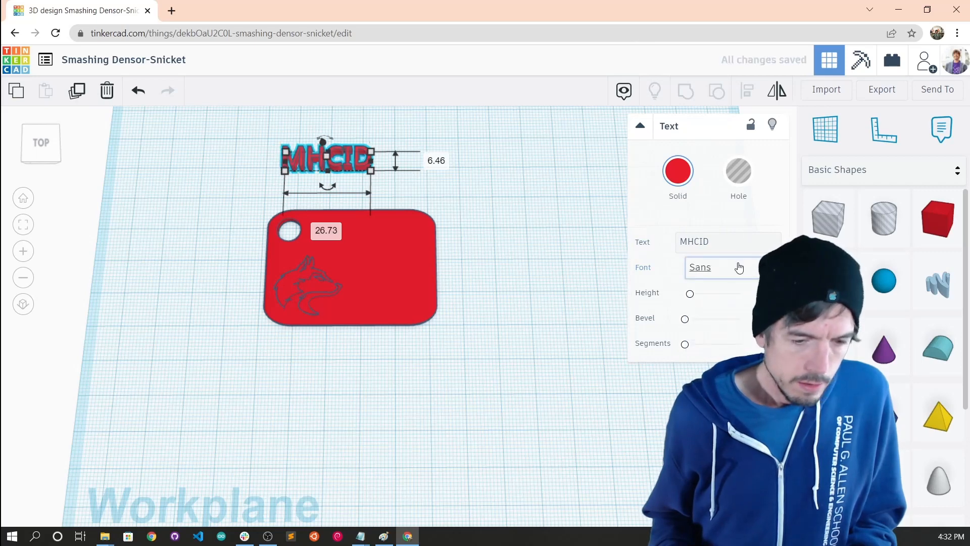
{"action": "left_click", "coordinate": [726, 291]}
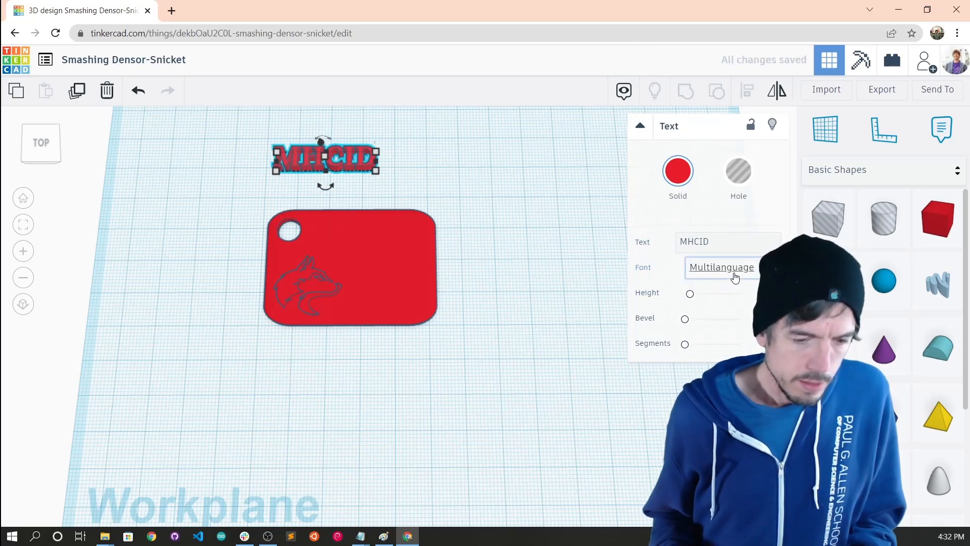
{"action": "left_click", "coordinate": [442, 163]}
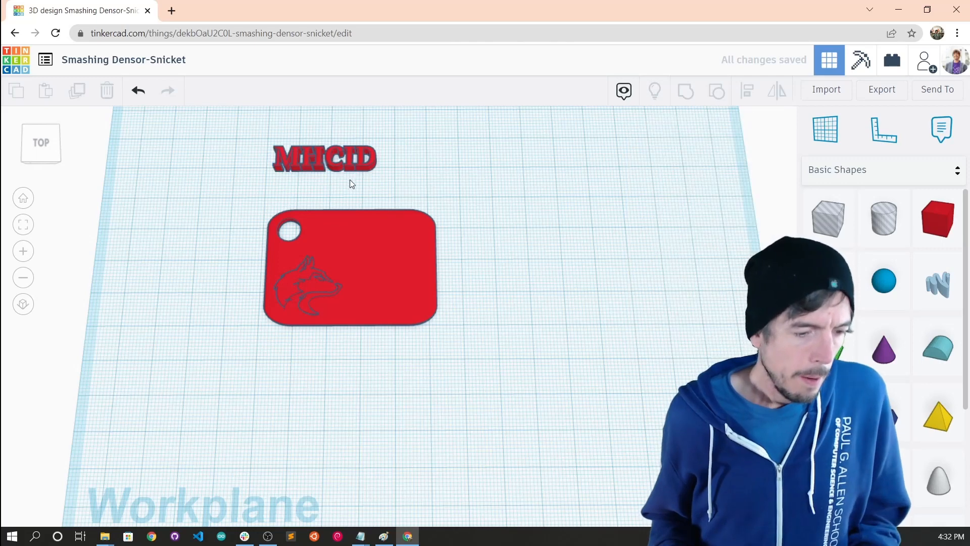
Raise the MHCID text 2 mm above the workplane
{"action": "right_click_drag", "start_coordinate": [342, 191], "coordinate": [338, 172]}
{"action": "left_click", "coordinate": [331, 145]}
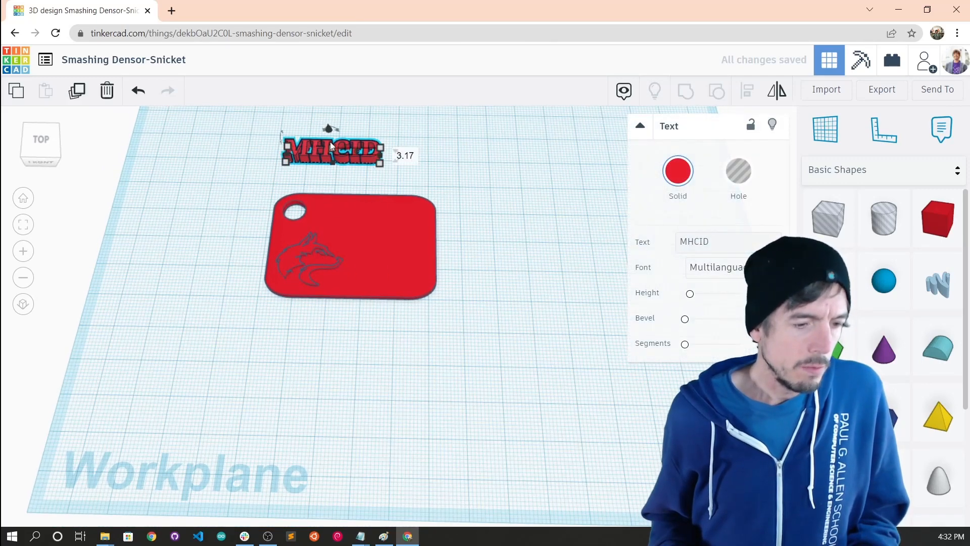
{"action": "left_click_drag", "start_coordinate": [329, 131], "coordinate": [328, 123]}
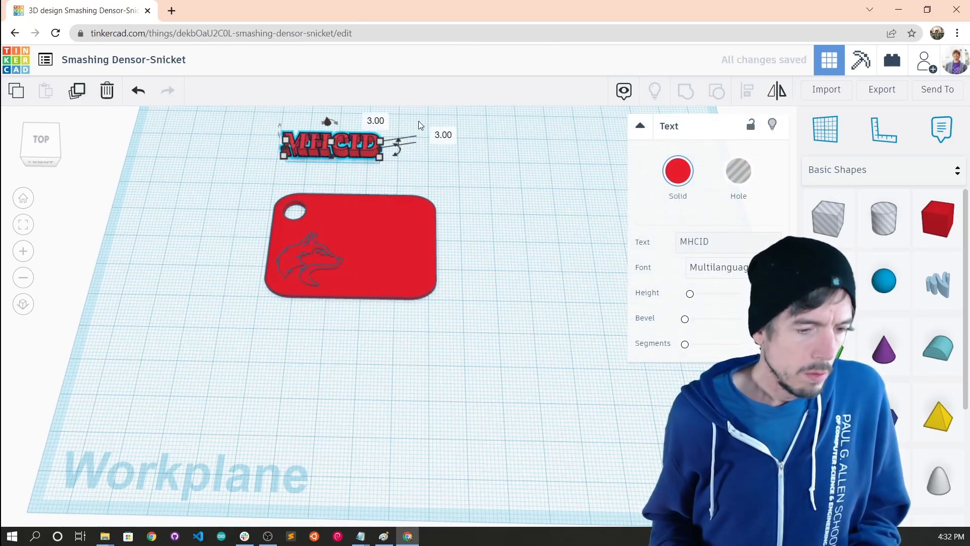
{"action": "left_click", "coordinate": [444, 135]}
{"action": "type", "text": "2"}
{"action": "key", "text": "Return"}
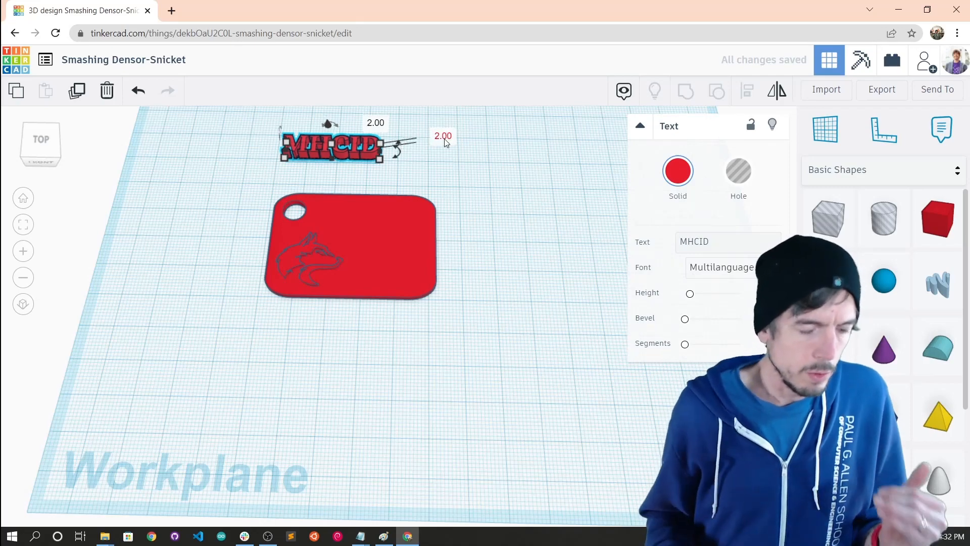
Move the MHCID text onto the rounded plate, beside the key ring hole near the plate's back edge
{"action": "right_click_drag", "start_coordinate": [473, 196], "coordinate": [392, 156]}
{"action": "left_click_drag", "start_coordinate": [393, 156], "coordinate": [411, 205]}
{"action": "right_click_drag", "start_coordinate": [481, 242], "coordinate": [384, 258]}
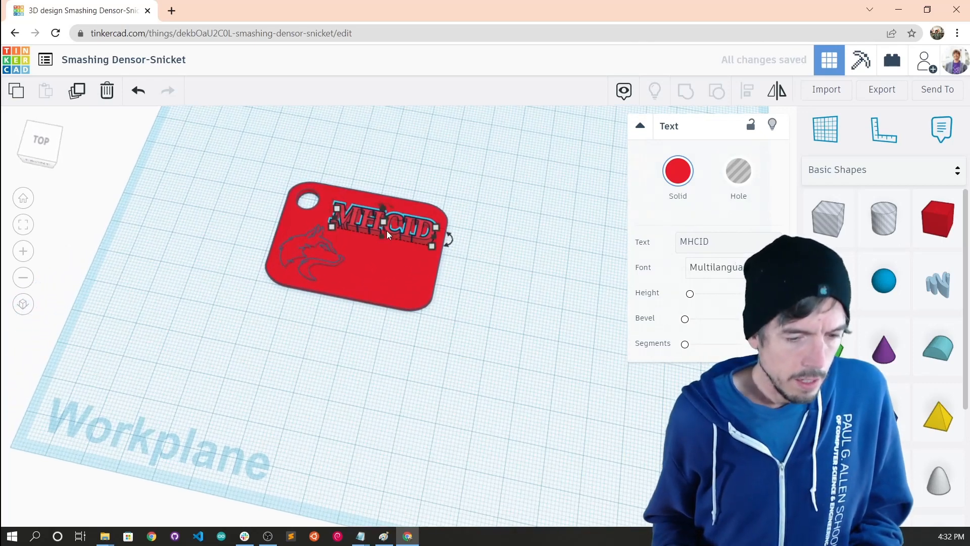
{"action": "left_click_drag", "start_coordinate": [372, 225], "coordinate": [345, 223]}
{"action": "right_click_drag", "start_coordinate": [464, 216], "coordinate": [414, 266]}
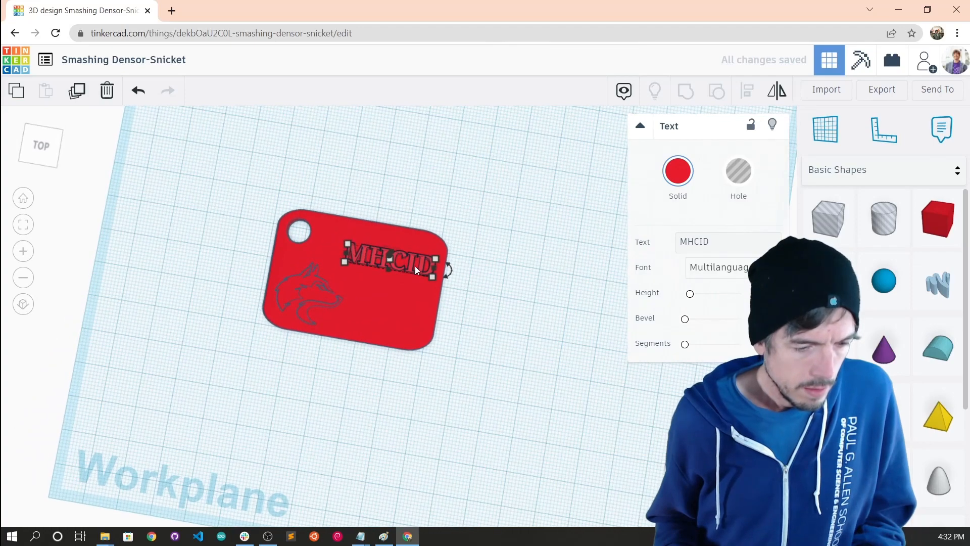
Try to reposition the MHCID text on the plate and undo the last two moves
{"action": "left_click", "coordinate": [412, 260]}
{"action": "left_click_drag", "start_coordinate": [412, 260], "coordinate": [419, 262]}
{"action": "key", "text": "ctrl+z"}
{"action": "key", "text": "ctrl+z"}
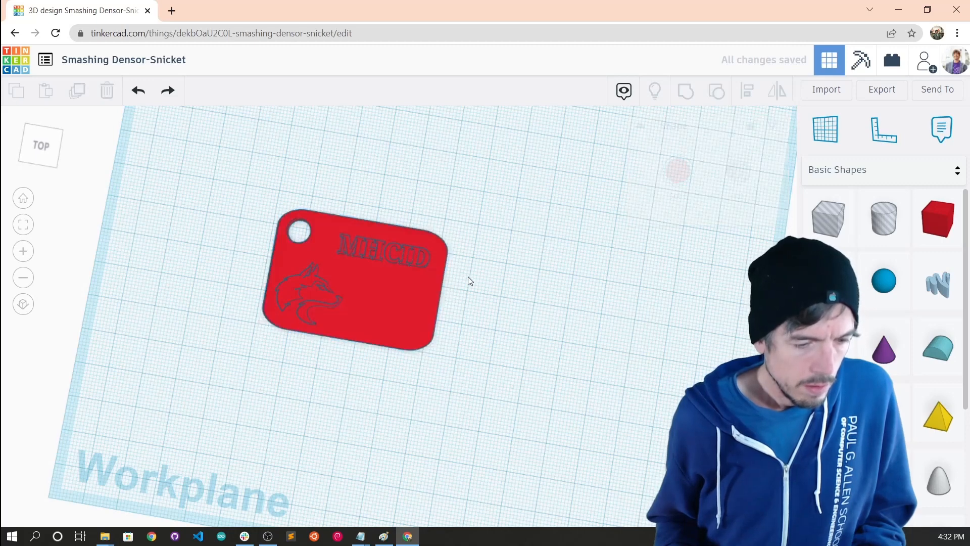
Shorten the wording of the text shape on the plate to MHCI
{"action": "right_click_drag", "start_coordinate": [468, 277], "coordinate": [465, 256]}
{"action": "left_click", "coordinate": [414, 230]}
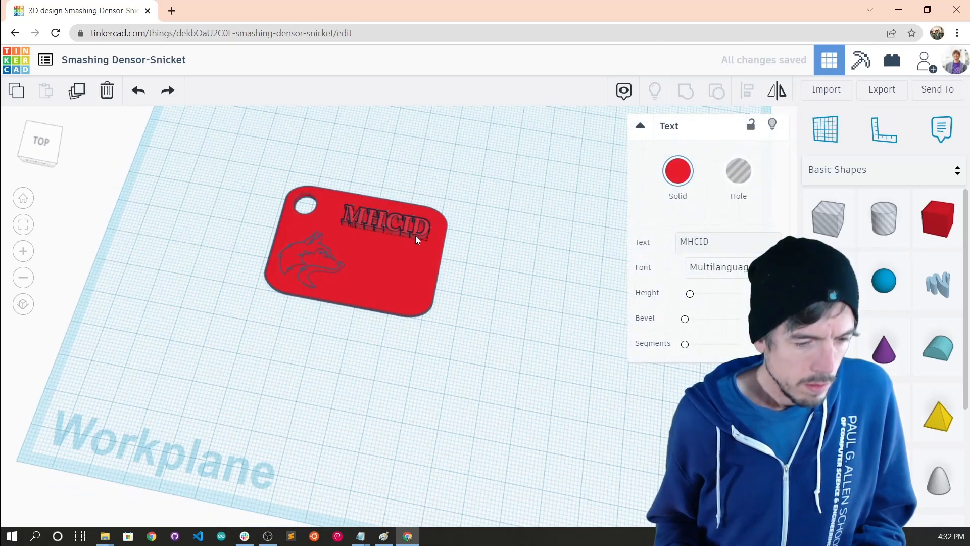
{"action": "left_click_drag", "start_coordinate": [416, 236], "coordinate": [416, 235]}
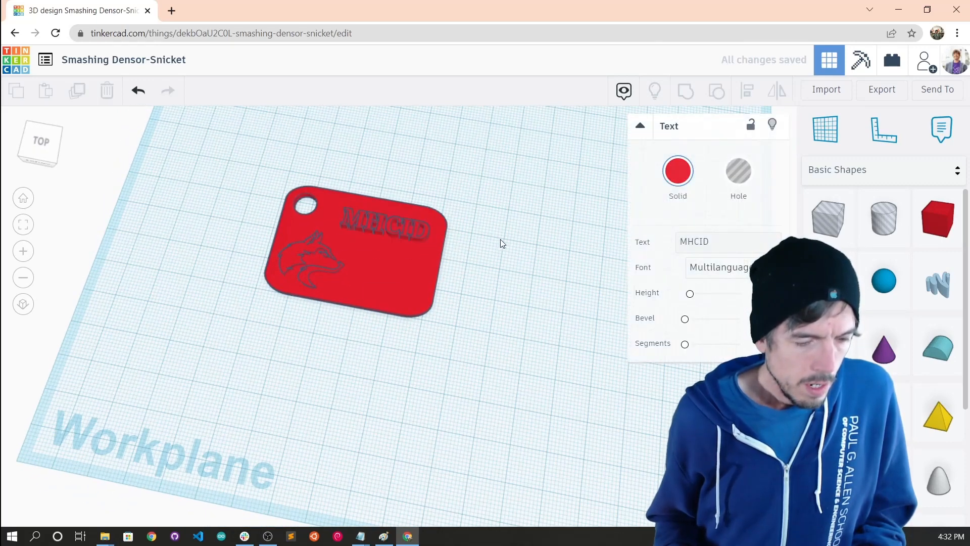
{"action": "left_click", "coordinate": [500, 240]}
{"action": "left_click", "coordinate": [414, 234]}
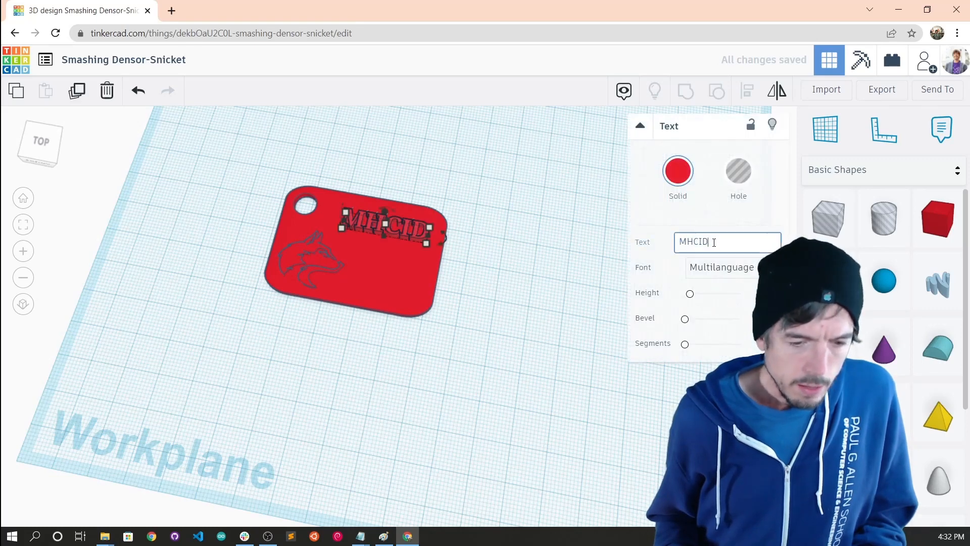
{"action": "key", "text": "BackSpace"}
{"action": "key", "text": "Return"}
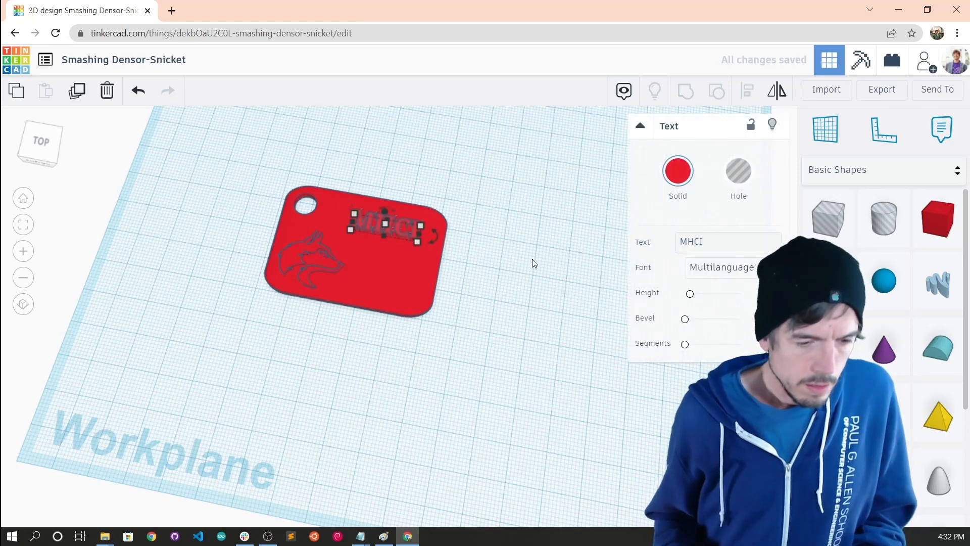
Shift the MHCI text toward the side of the plate opposite the key ring hole
{"action": "left_click", "coordinate": [534, 263]}
{"action": "left_click", "coordinate": [399, 233]}
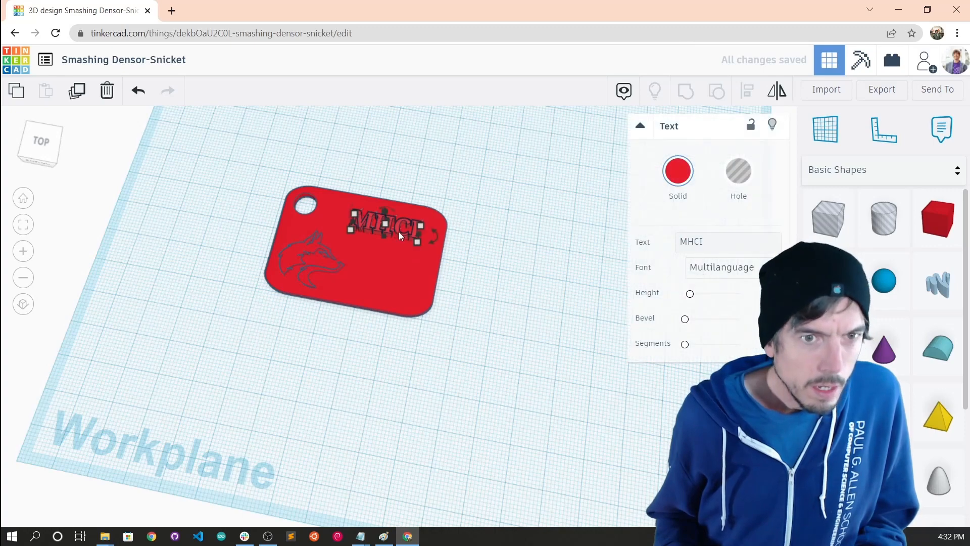
{"action": "left_click_drag", "start_coordinate": [398, 230], "coordinate": [415, 233]}
{"action": "left_click", "coordinate": [455, 258]}
{"action": "scroll", "coordinate": [453, 259], "scroll_direction": "down", "scroll_amount": 2}
{"action": "scroll", "coordinate": [453, 259], "scroll_direction": "up", "scroll_amount": 3}
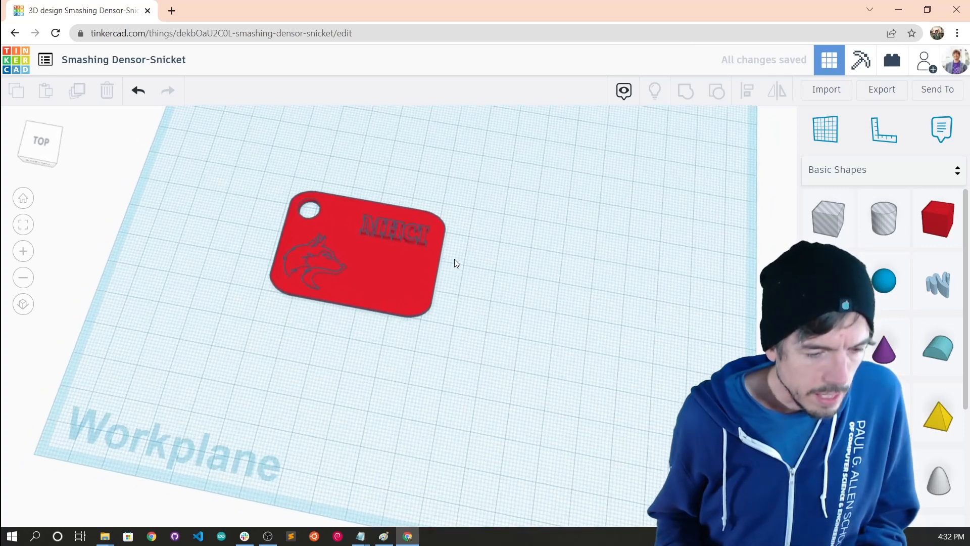
{"action": "right_click_drag", "start_coordinate": [494, 273], "coordinate": [481, 280]}
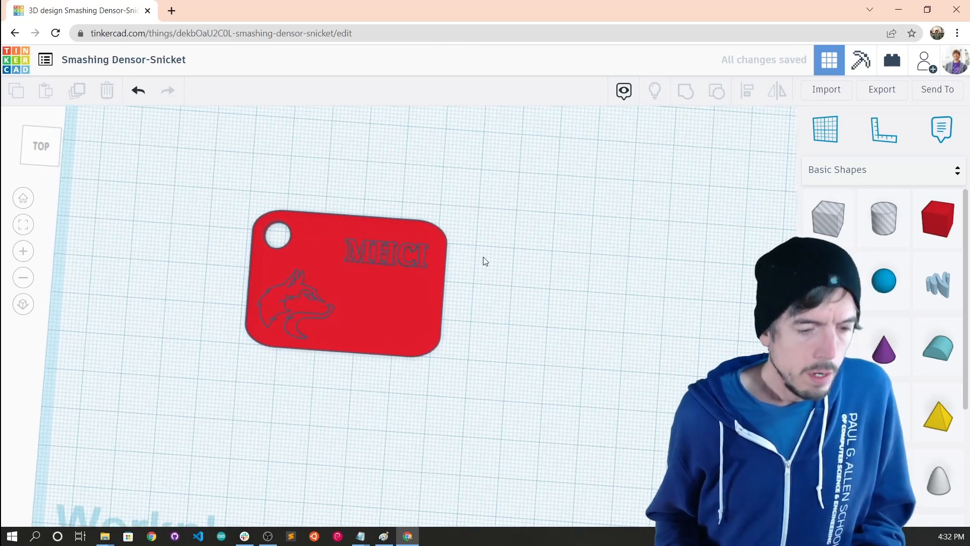
Copy the MHCI text and place the duplicate directly below the original on the plate
{"action": "left_click", "coordinate": [411, 259]}
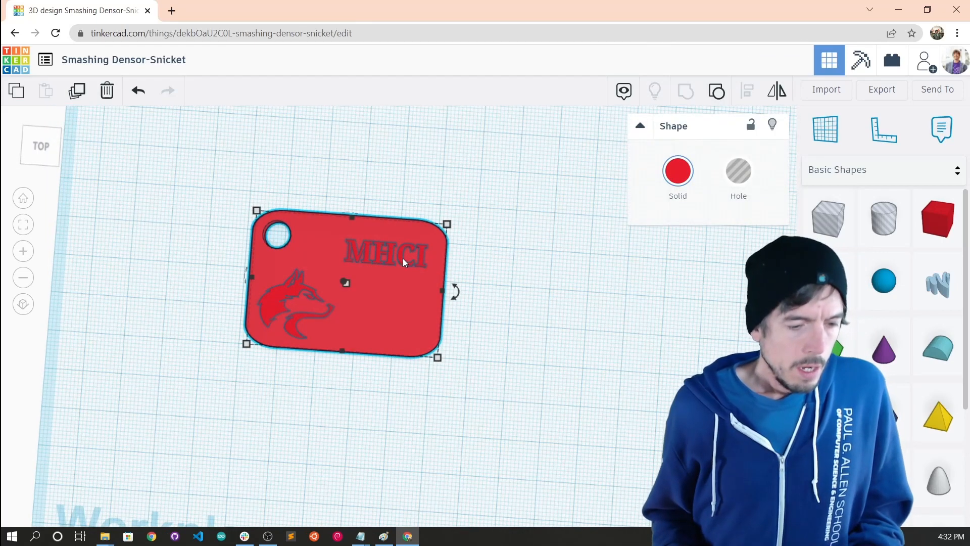
{"action": "left_click", "coordinate": [401, 246]}
{"action": "key", "text": "ctrl+c"}
{"action": "key", "text": "ctrl+v"}
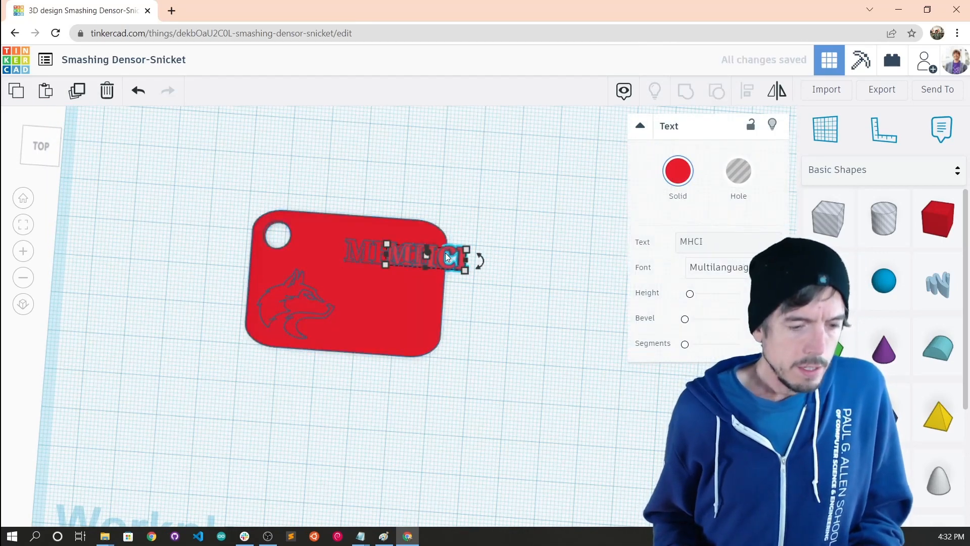
{"action": "left_click_drag", "start_coordinate": [438, 260], "coordinate": [401, 298]}
{"action": "mouse_move", "coordinate": [401, 298]}
{"action": "right_mouse_down"}
{"action": "mouse_move", "coordinate": [469, 301]}
{"action": "mouse_move", "coordinate": [448, 261]}
{"action": "mouse_move", "coordinate": [442, 296]}
{"action": "mouse_move", "coordinate": [458, 341]}
{"action": "mouse_move", "coordinate": [405, 304]}
{"action": "right_mouse_up"}
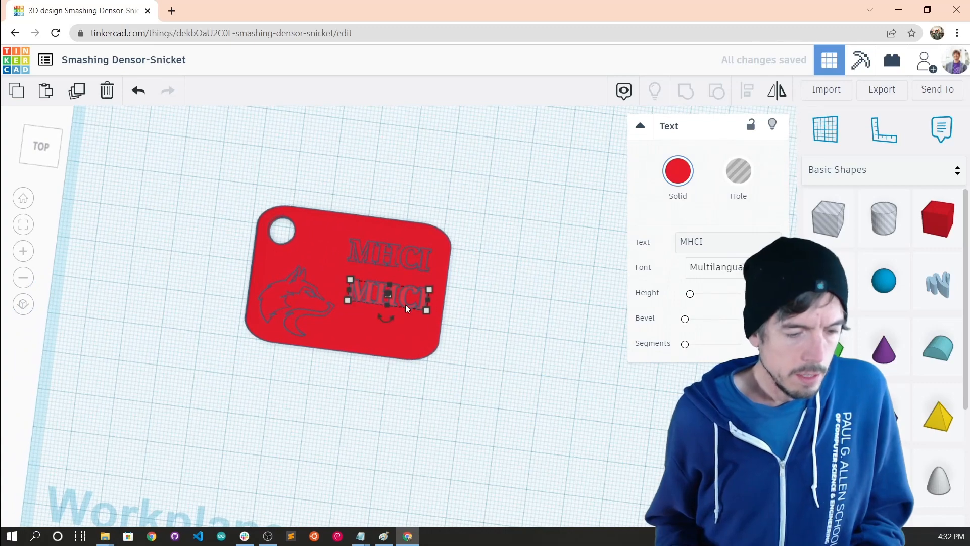
Change the wording of the lower text copy to +D
{"action": "type", "text": "D"}
{"action": "left_click", "coordinate": [681, 244]}
{"action": "type", "text": "+"}
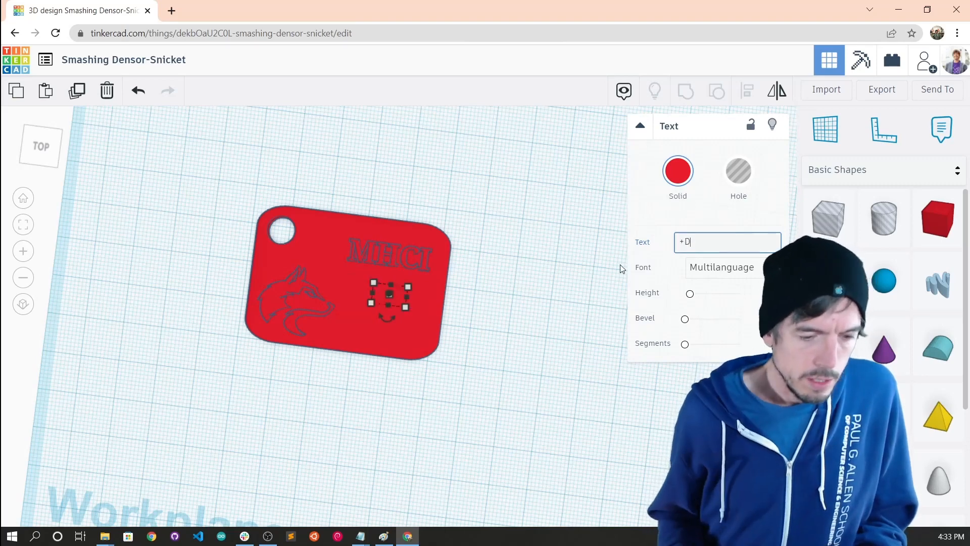
{"action": "left_click", "coordinate": [541, 289]}
{"action": "left_click", "coordinate": [395, 295]}
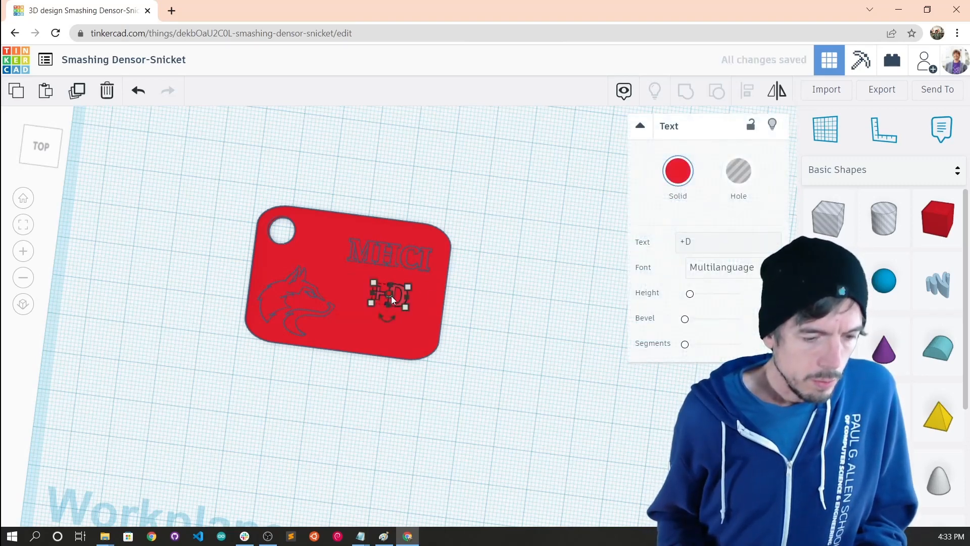
{"action": "key", "text": "ctrl+z"}
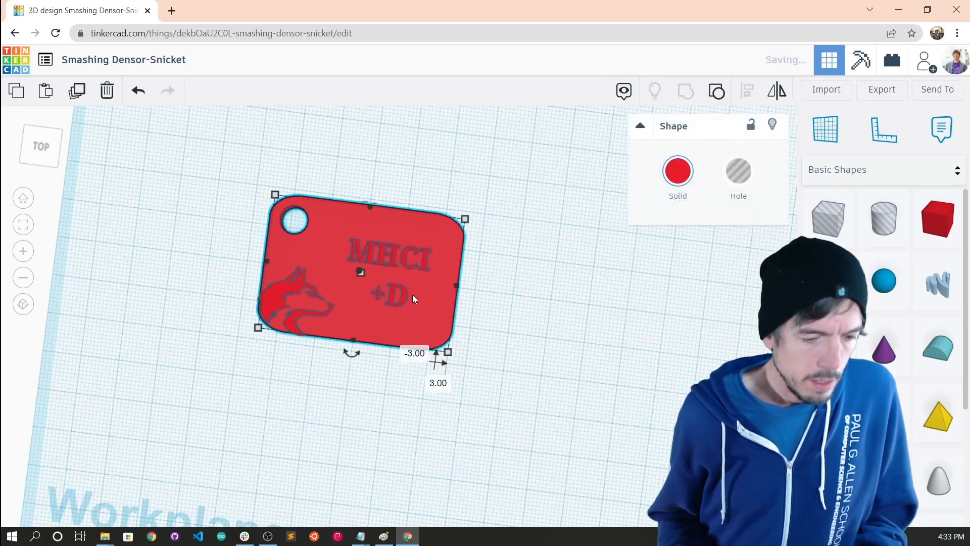
{"action": "left_click", "coordinate": [541, 287]}
Align the +D text flush with the right end of the MHCI text
{"action": "right_click_drag", "start_coordinate": [541, 287], "coordinate": [393, 248]}
{"action": "left_click", "coordinate": [393, 248]}
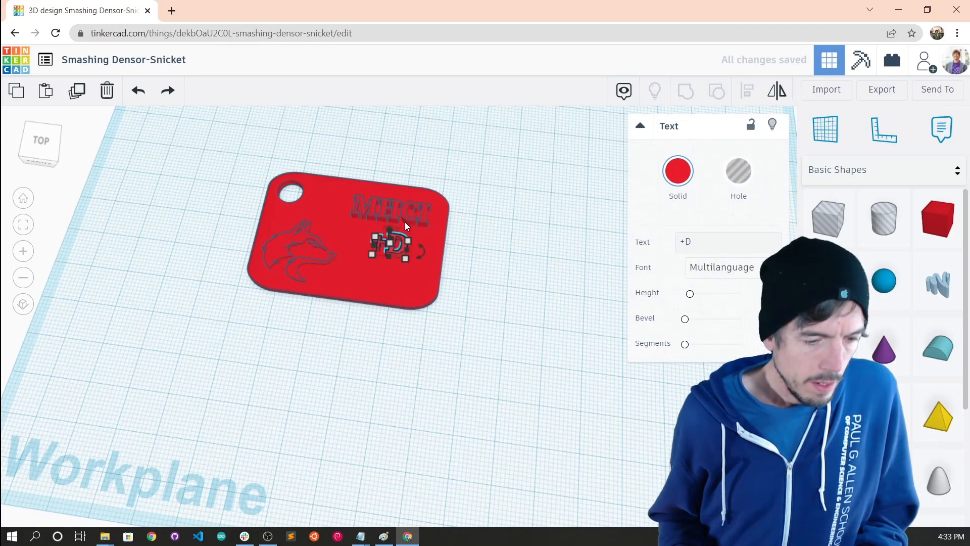
{"action": "left_click", "coordinate": [408, 215], "text": "shift"}
{"action": "left_click", "coordinate": [438, 220], "text": "shift"}
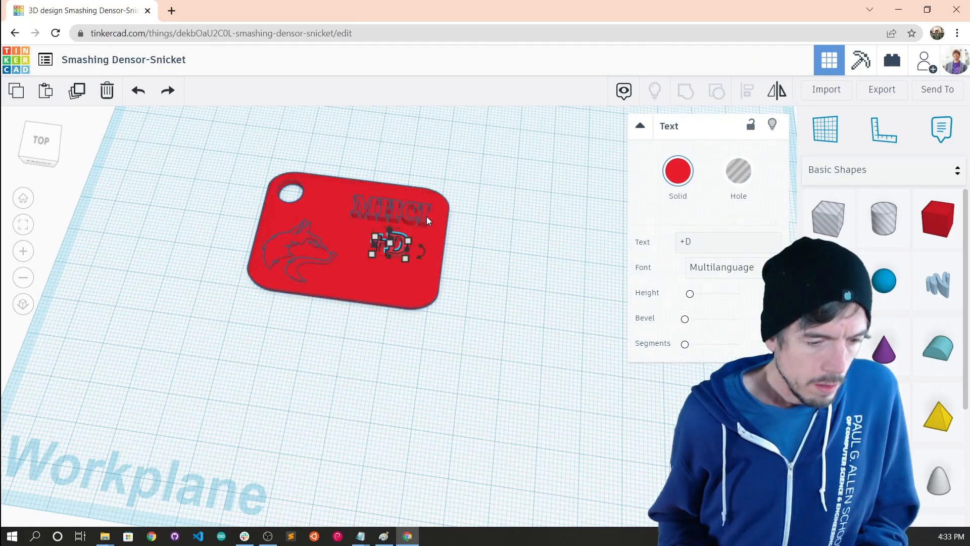
{"action": "left_click", "coordinate": [422, 214], "text": "shift"}
{"action": "left_click", "coordinate": [753, 92]}
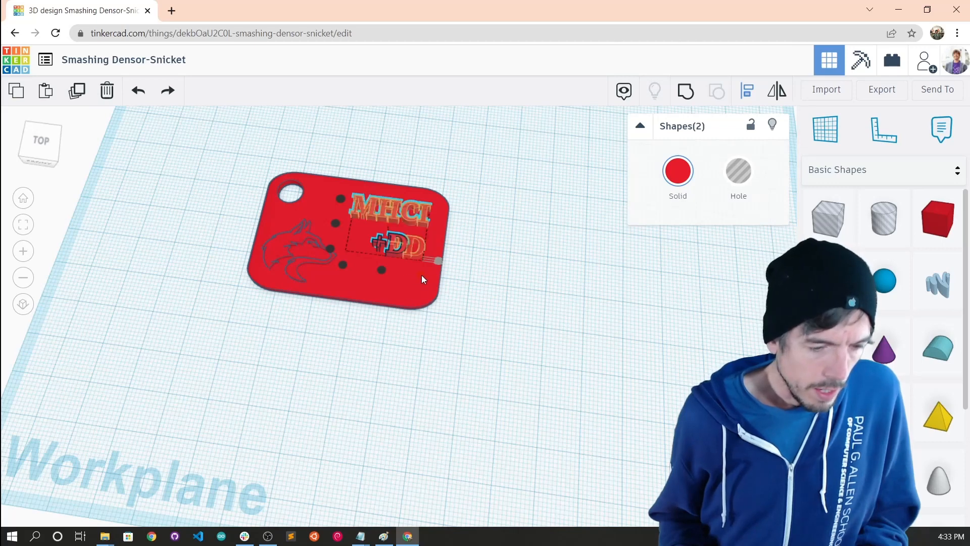
{"action": "left_click", "coordinate": [423, 278]}
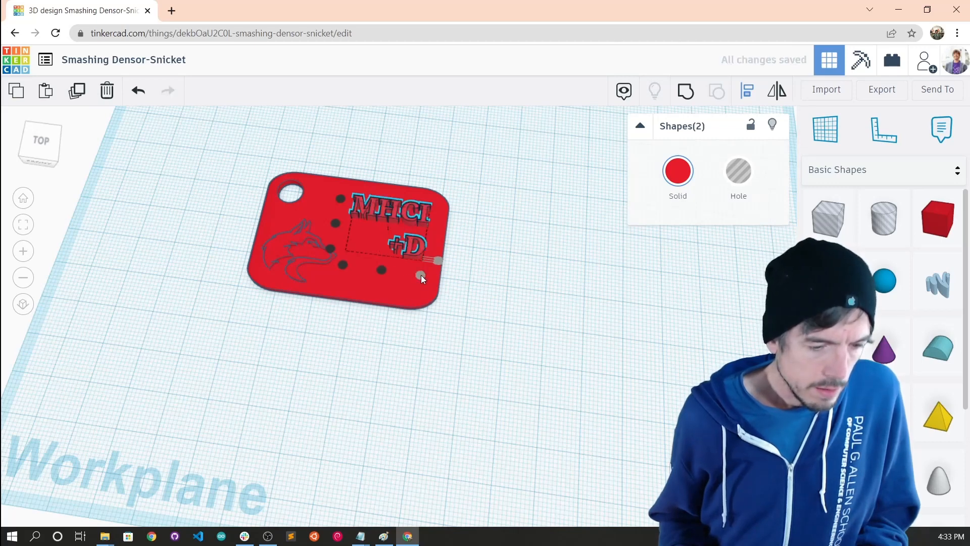
{"action": "left_click", "coordinate": [517, 245]}
Try to drag the +D text closer to the MHCI text and undo the move
{"action": "right_click_drag", "start_coordinate": [487, 241], "coordinate": [425, 311]}
{"action": "left_click", "coordinate": [408, 298]}
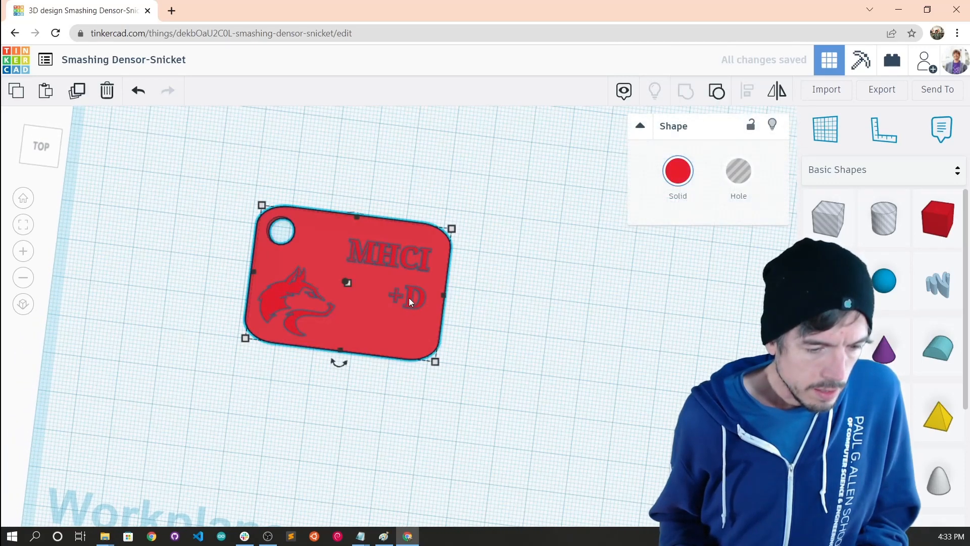
{"action": "left_click_drag", "start_coordinate": [408, 298], "coordinate": [410, 292]}
{"action": "key", "text": "ctrl+z"}
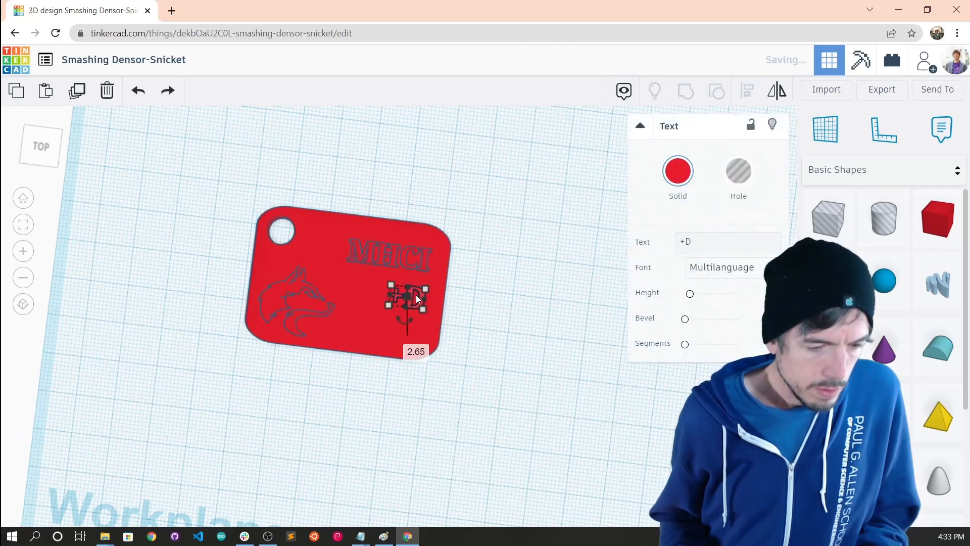
{"action": "left_click", "coordinate": [423, 295]}
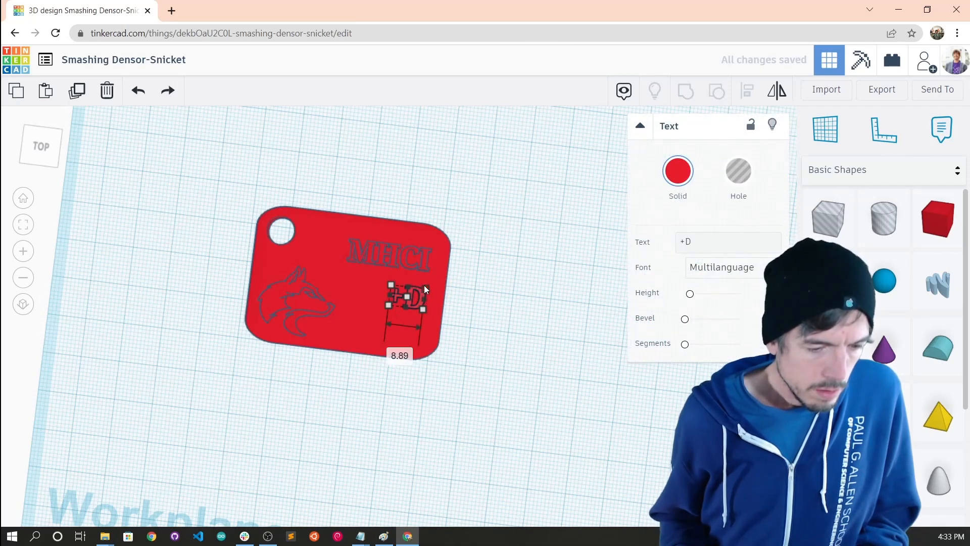
{"action": "left_click", "coordinate": [467, 301]}
Nudge the +D text two steps up toward the MHCI text
{"action": "left_click", "coordinate": [410, 298]}
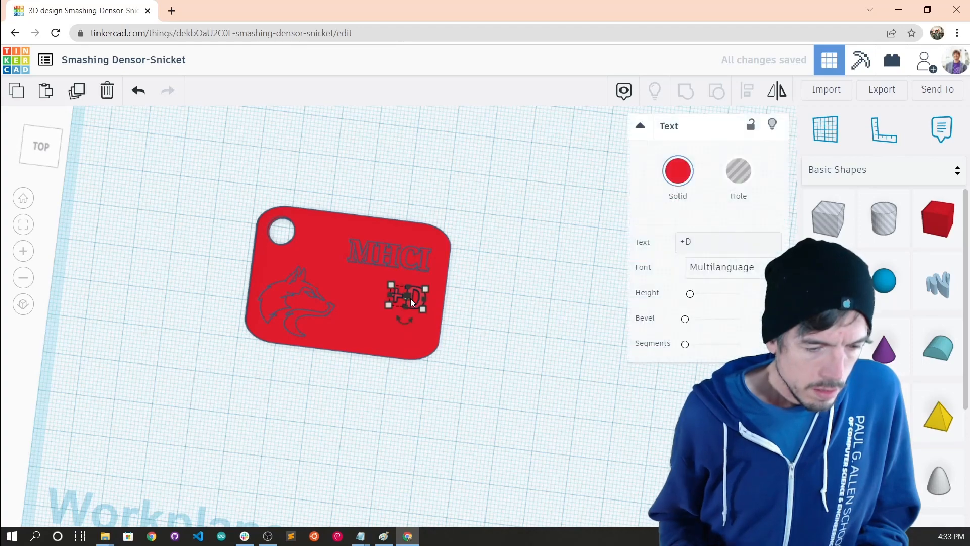
{"action": "key", "text": "Up"}
{"action": "key", "text": "Up"}
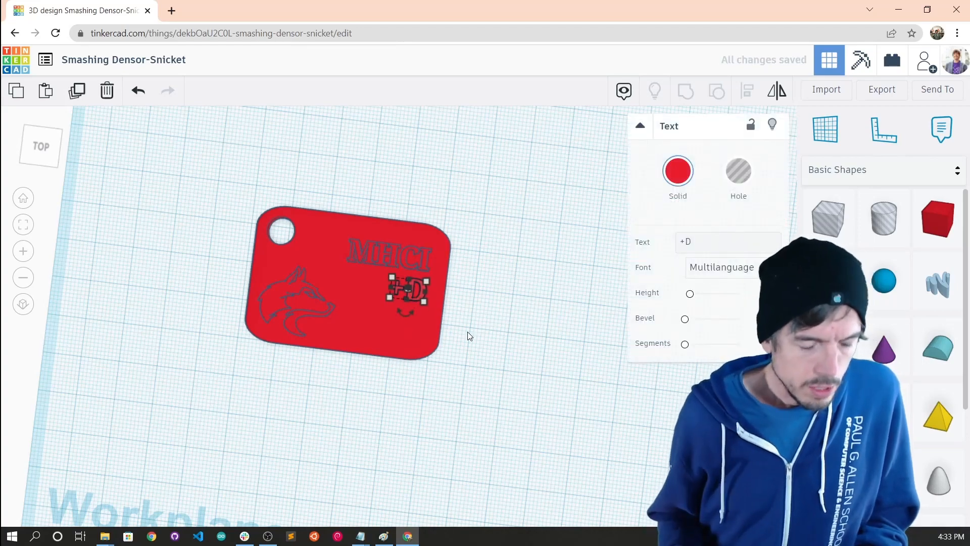
{"action": "left_click", "coordinate": [476, 303]}
{"action": "right_click_drag", "start_coordinate": [476, 303], "coordinate": [452, 328]}
{"action": "scroll", "coordinate": [477, 301], "scroll_direction": "down", "scroll_amount": 4}
{"action": "scroll", "coordinate": [477, 301], "scroll_direction": "up", "scroll_amount": 4}
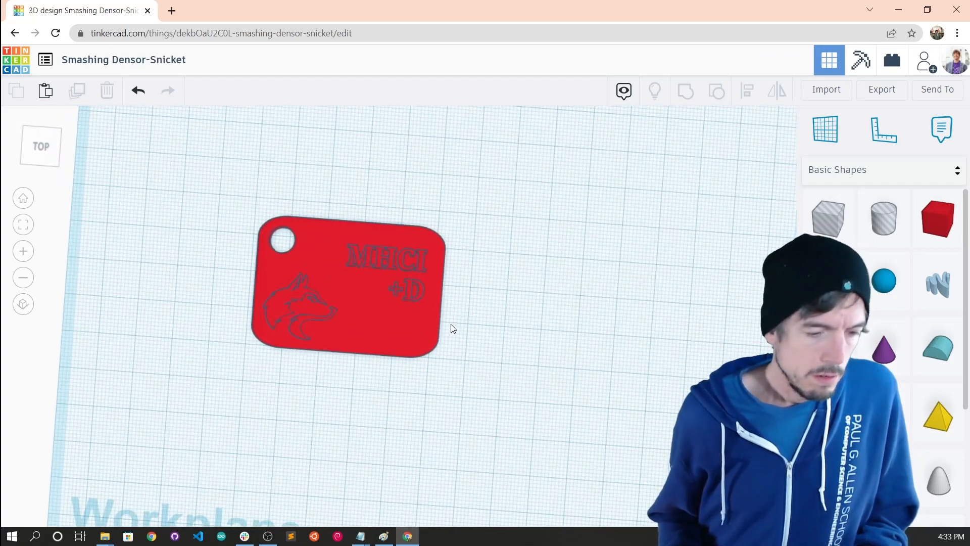
Enlarge the MHCI text from its front left corner to about 24.34 mm wide and 6.41 mm deep
{"action": "left_click", "coordinate": [373, 263]}
{"action": "left_click", "coordinate": [362, 259]}
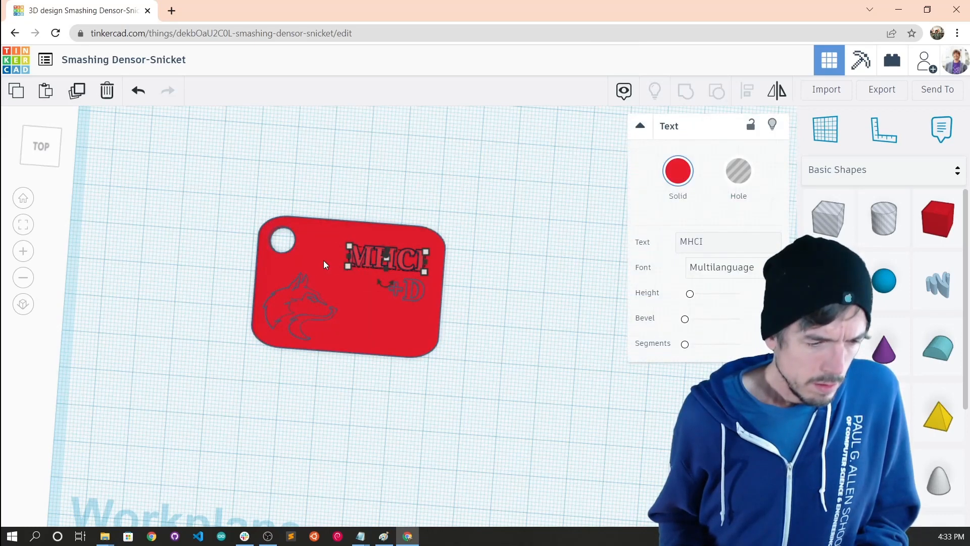
{"action": "left_click_drag", "start_coordinate": [347, 267], "coordinate": [336, 269]}
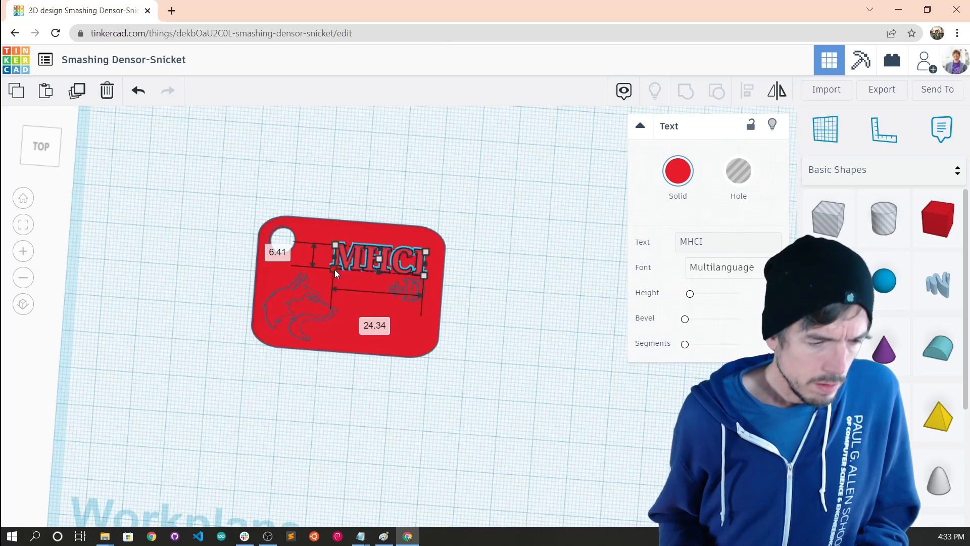
Enlarge the +D text from its front left corner to about 11.00 mm wide and 6.51 mm deep
{"action": "left_click", "coordinate": [410, 295]}
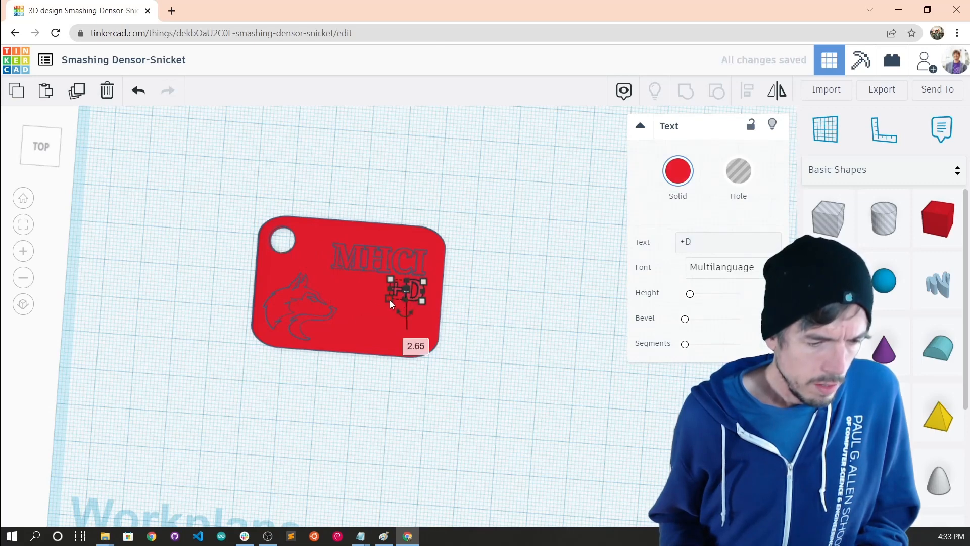
{"action": "left_click_drag", "start_coordinate": [389, 300], "coordinate": [378, 301]}
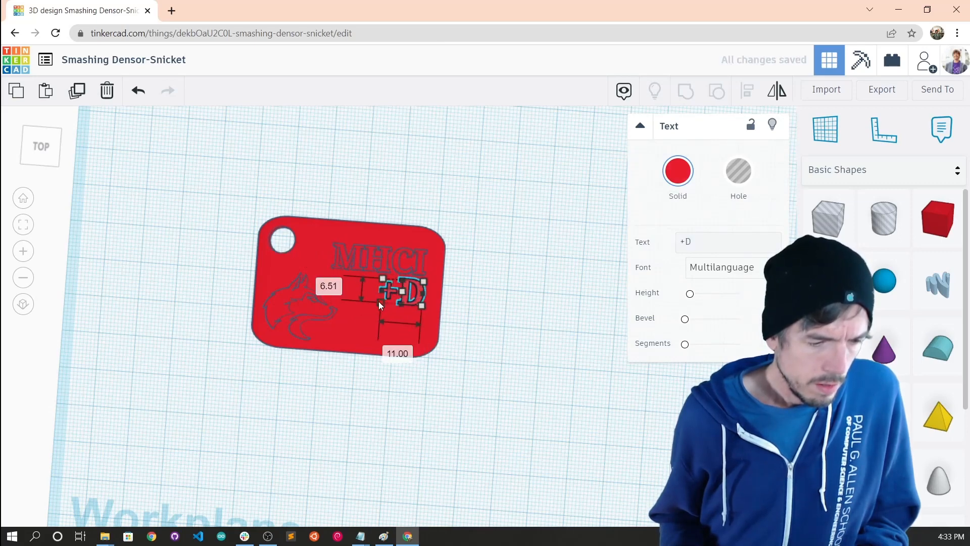
{"action": "left_click", "coordinate": [527, 299]}
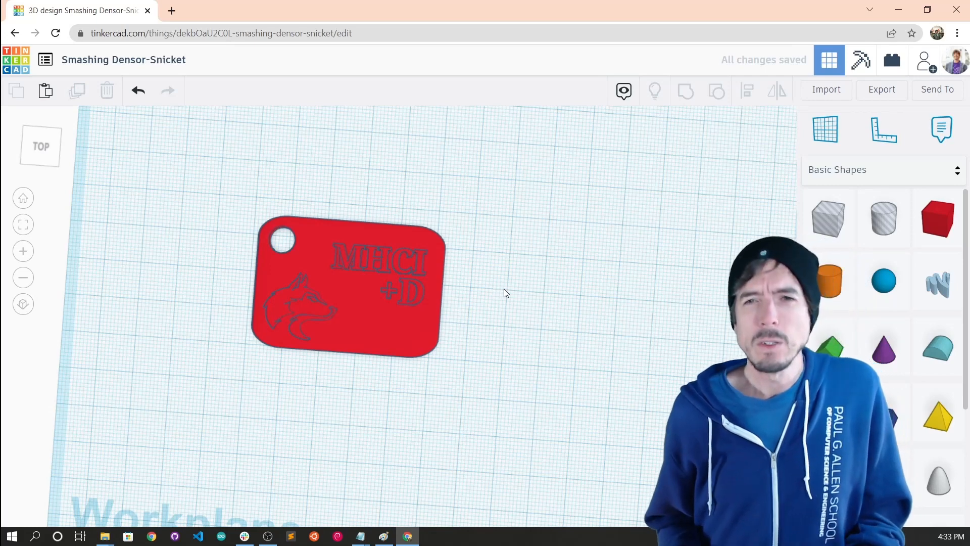
{"action": "left_click", "coordinate": [404, 292]}
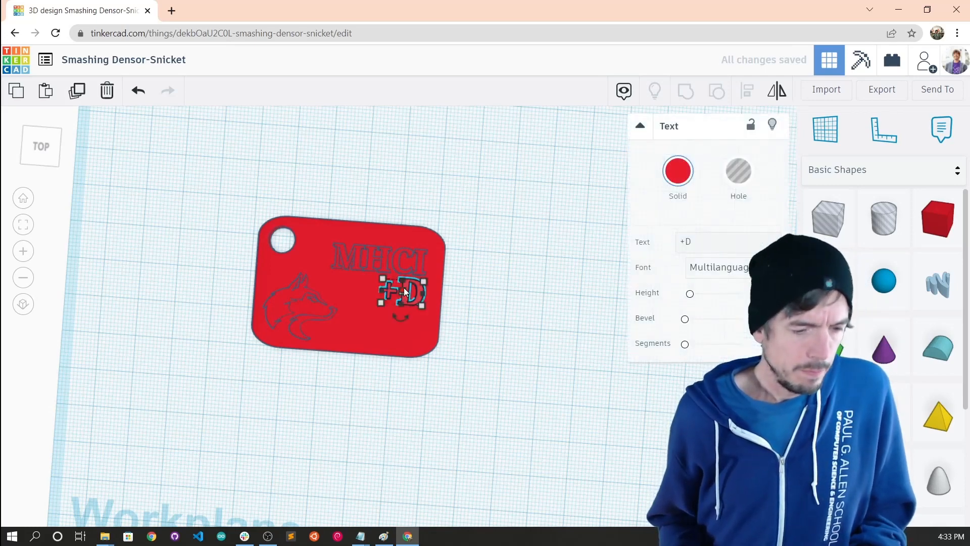
{"action": "left_click", "coordinate": [546, 284]}
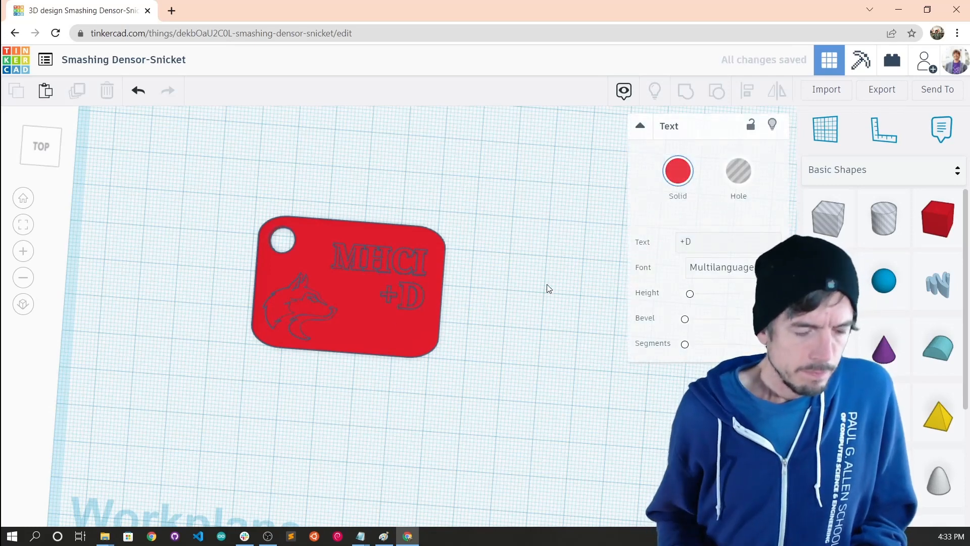
Set the height of the MHCI and +D texts together to 2 mm
{"action": "right_click_drag", "start_coordinate": [515, 272], "coordinate": [448, 238]}
{"action": "left_click", "coordinate": [402, 232]}
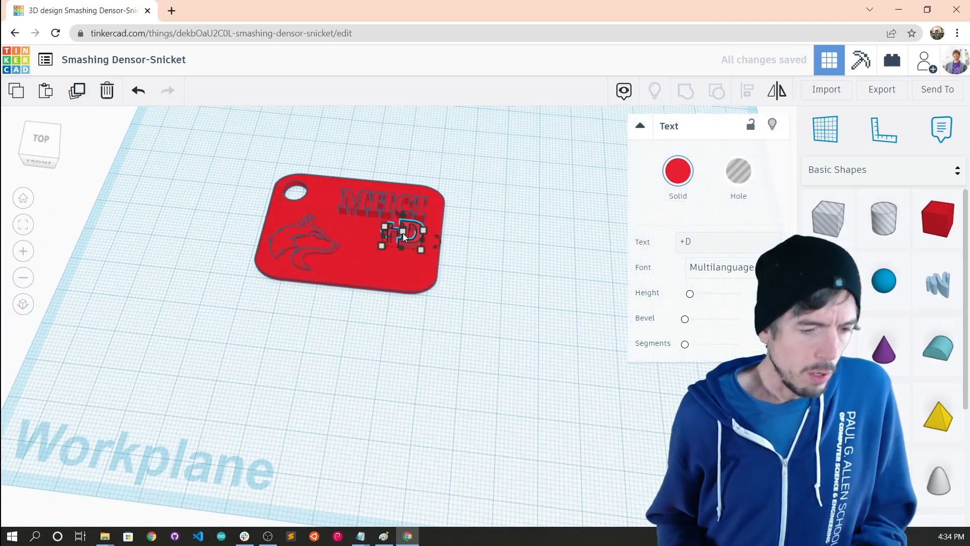
{"action": "left_click", "coordinate": [384, 211], "text": "shift"}
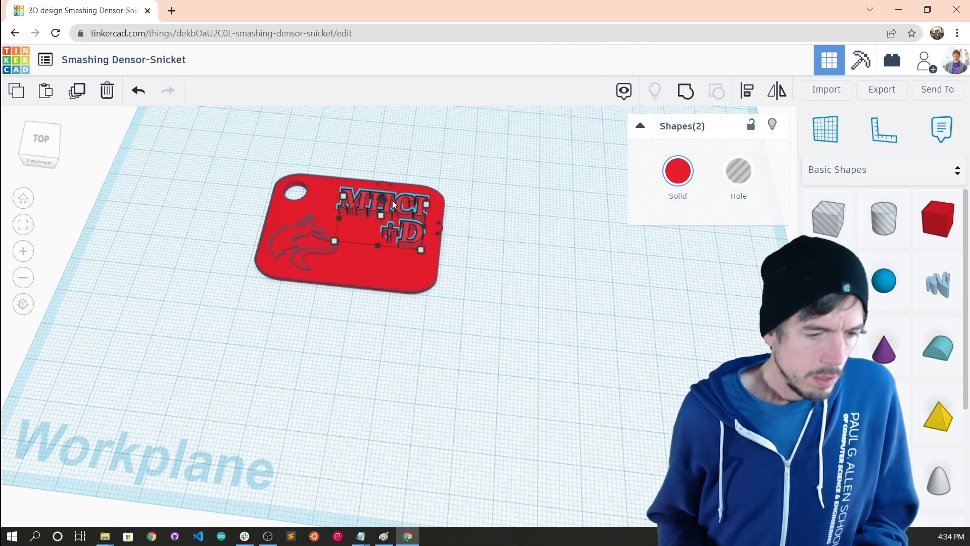
{"action": "right_click_drag", "start_coordinate": [393, 257], "coordinate": [389, 211]}
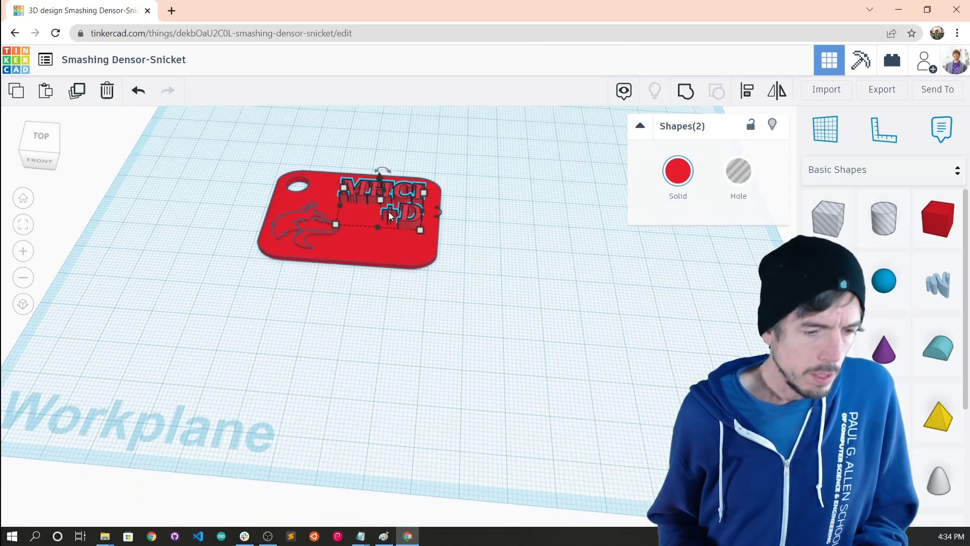
{"action": "mouse_move", "coordinate": [384, 200]}
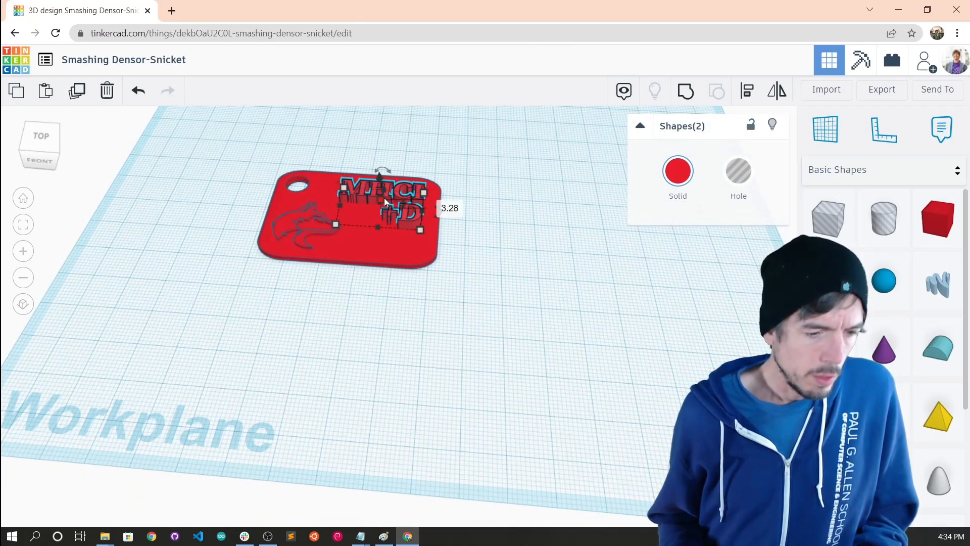
{"action": "left_click", "coordinate": [441, 204]}
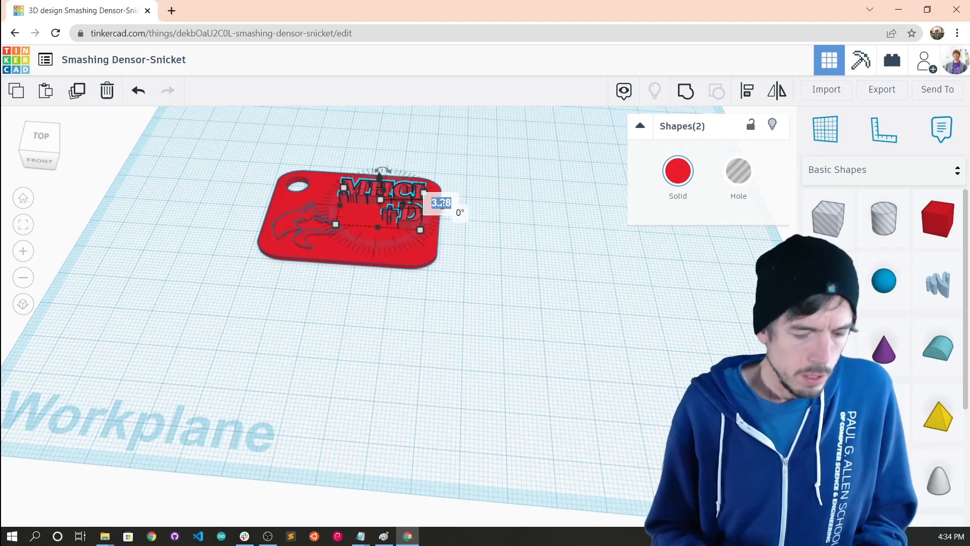
{"action": "type", "text": "3"}
{"action": "key", "text": "Return"}
{"action": "left_click", "coordinate": [262, 288]}
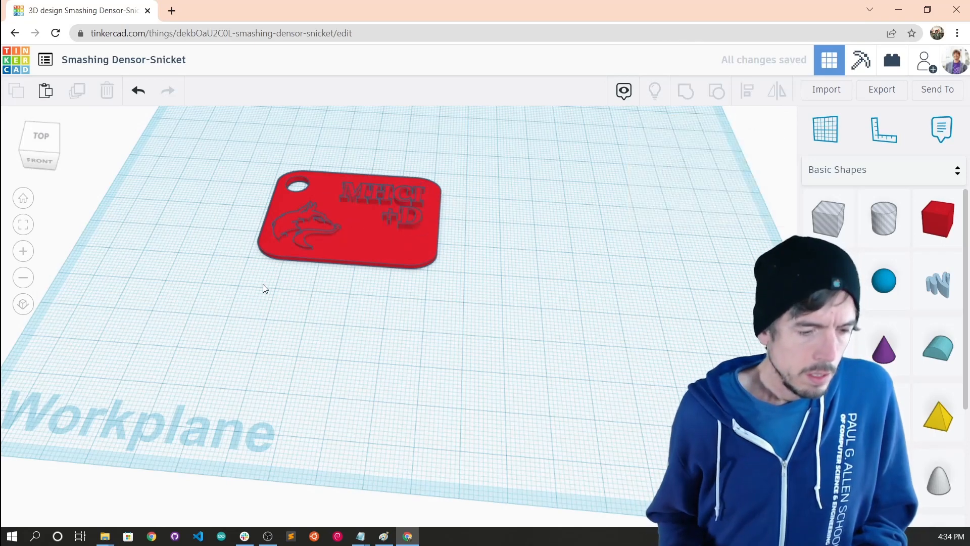
Set the height of the raised husky logo to 2 mm
{"action": "left_click", "coordinate": [286, 219]}
{"action": "mouse_move", "coordinate": [308, 226]}
{"action": "right_mouse_down"}
{"action": "mouse_move", "coordinate": [302, 259]}
{"action": "mouse_move", "coordinate": [307, 211]}
{"action": "mouse_move", "coordinate": [308, 223]}
{"action": "right_mouse_up"}
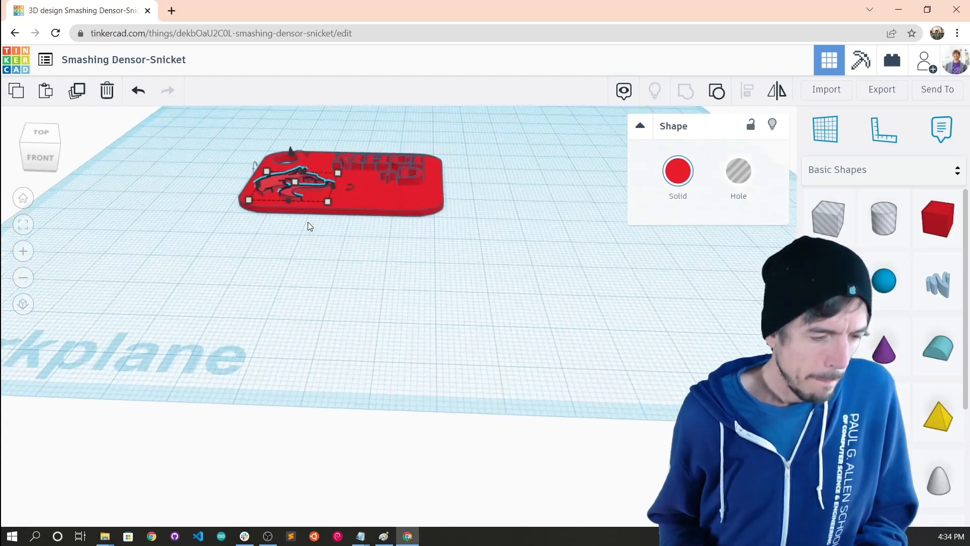
{"action": "scroll", "coordinate": [307, 222], "scroll_direction": "up", "scroll_amount": 2}
{"action": "right_click_drag", "start_coordinate": [278, 192], "coordinate": [299, 210]}
{"action": "scroll", "coordinate": [227, 230], "scroll_direction": "up", "scroll_amount": 3}
{"action": "left_click", "coordinate": [223, 233]}
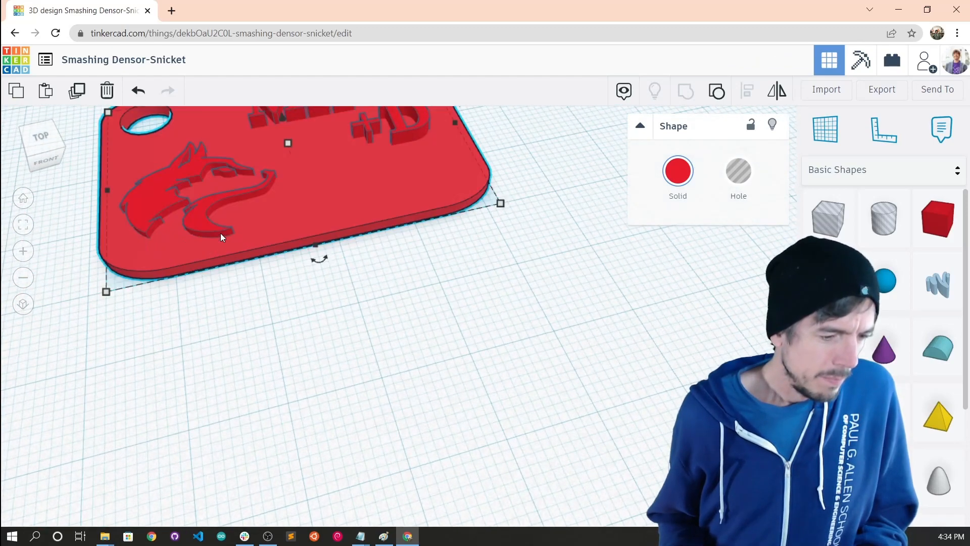
{"action": "left_click", "coordinate": [207, 224]}
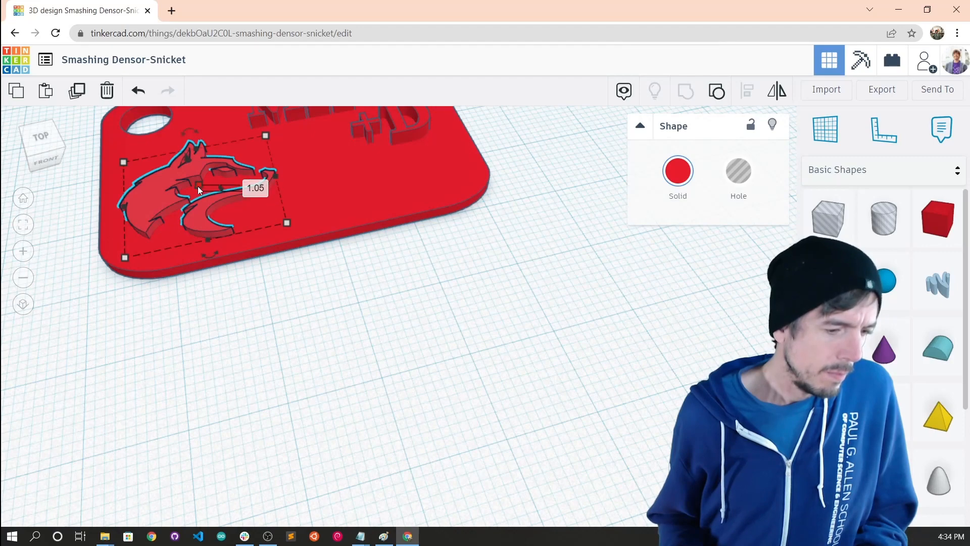
{"action": "key", "text": "Return"}
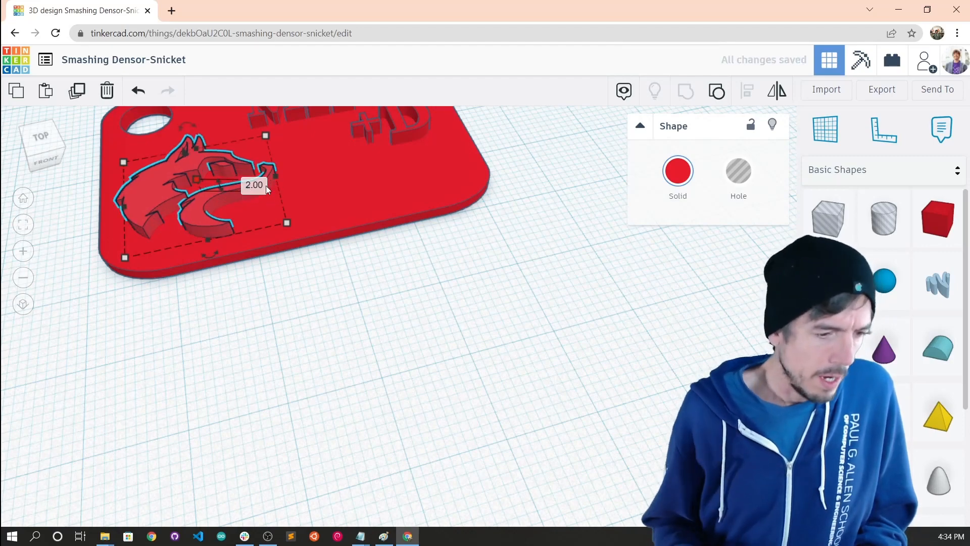
{"action": "left_click", "coordinate": [332, 244]}
Recolour the rounded base plate with the light purple preset
{"action": "scroll", "coordinate": [464, 204], "scroll_direction": "down", "scroll_amount": 3}
{"action": "right_click_drag", "start_coordinate": [465, 204], "coordinate": [444, 222]}
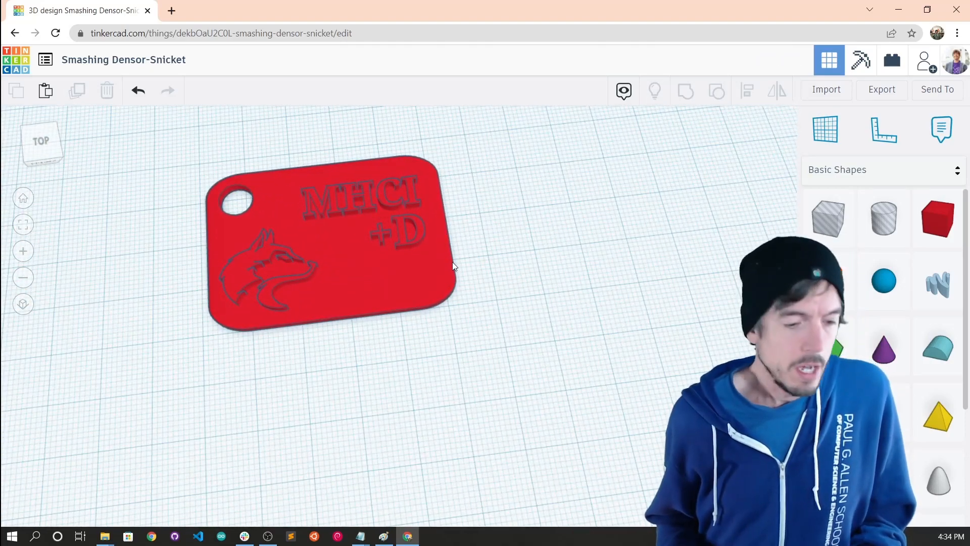
{"action": "scroll", "coordinate": [457, 252], "scroll_direction": "down", "scroll_amount": 3}
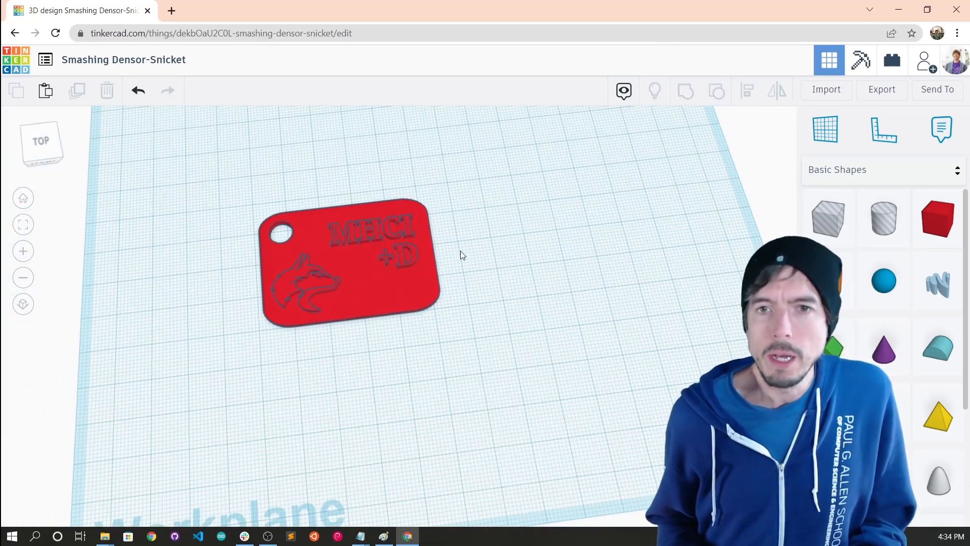
{"action": "left_click", "coordinate": [397, 283]}
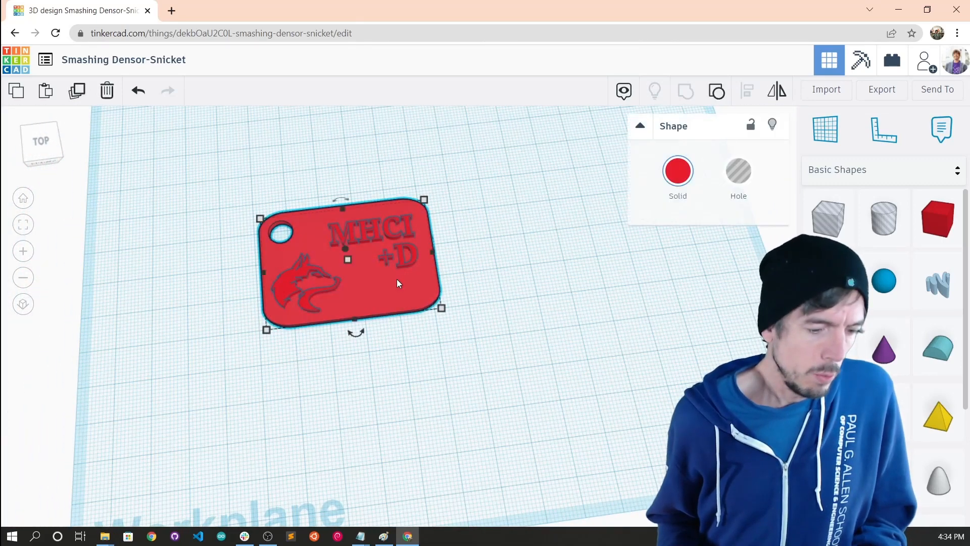
{"action": "left_click", "coordinate": [676, 171]}
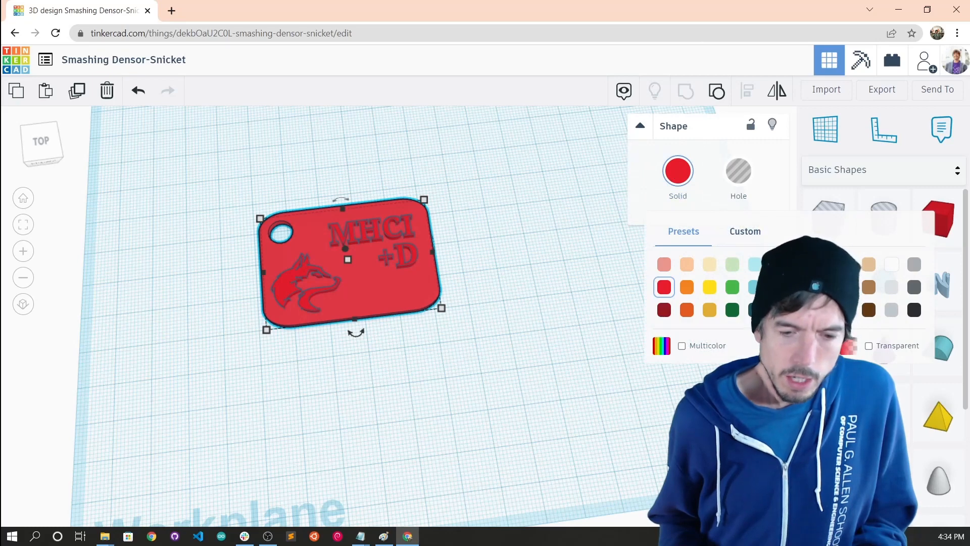
{"action": "left_click", "coordinate": [846, 264]}
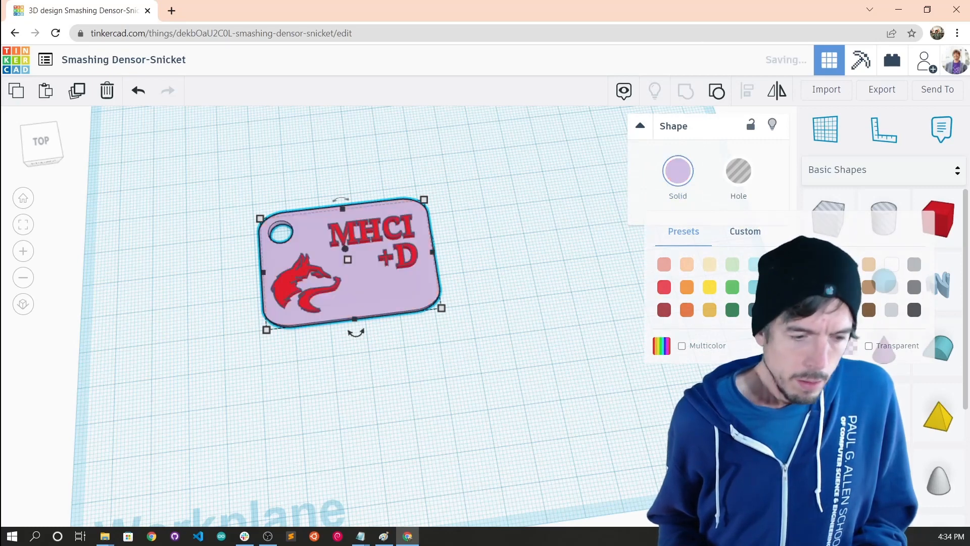
{"action": "left_click", "coordinate": [548, 267]}
Recolour the husky logo with the dark purple preset
{"action": "left_click", "coordinate": [291, 274]}
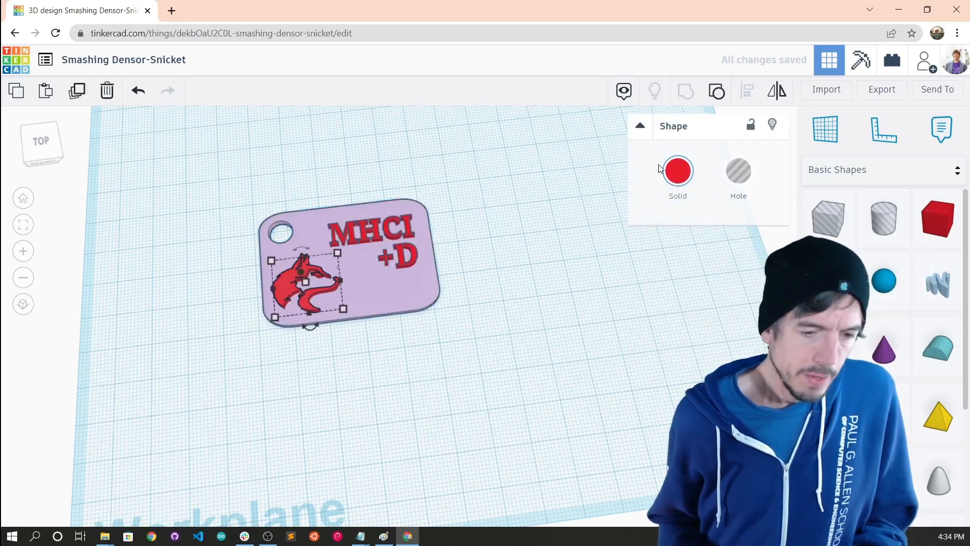
{"action": "left_click", "coordinate": [688, 173]}
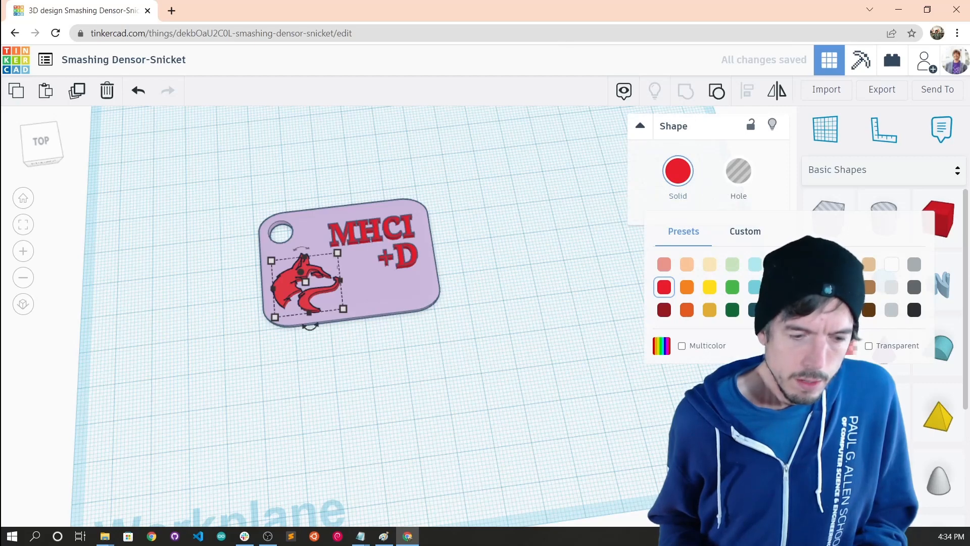
{"action": "left_click", "coordinate": [823, 287]}
{"action": "left_click", "coordinate": [443, 258]}
Recolour the MHCI text and the +D text with the same dark purple preset as the husky logo
{"action": "left_click", "coordinate": [374, 238]}
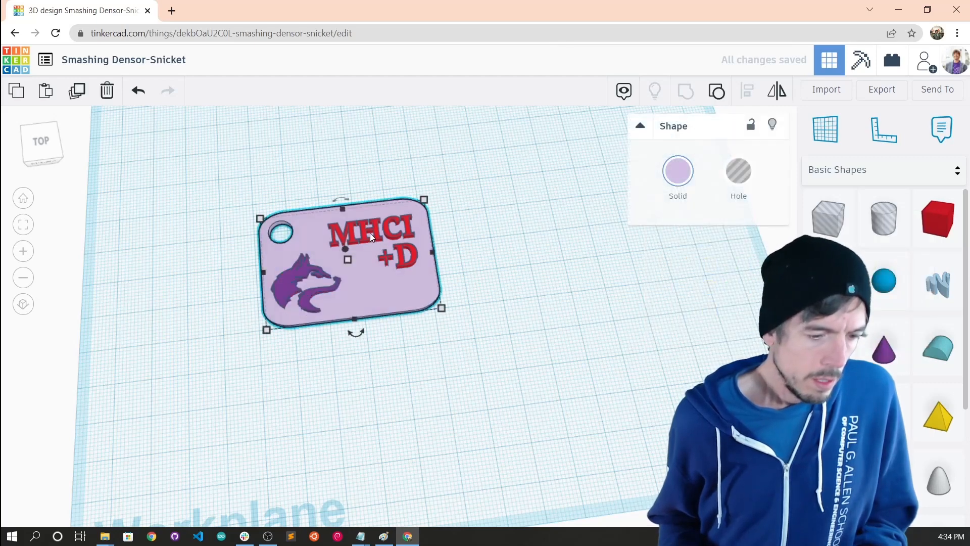
{"action": "left_click", "coordinate": [378, 229]}
{"action": "left_click", "coordinate": [690, 177]}
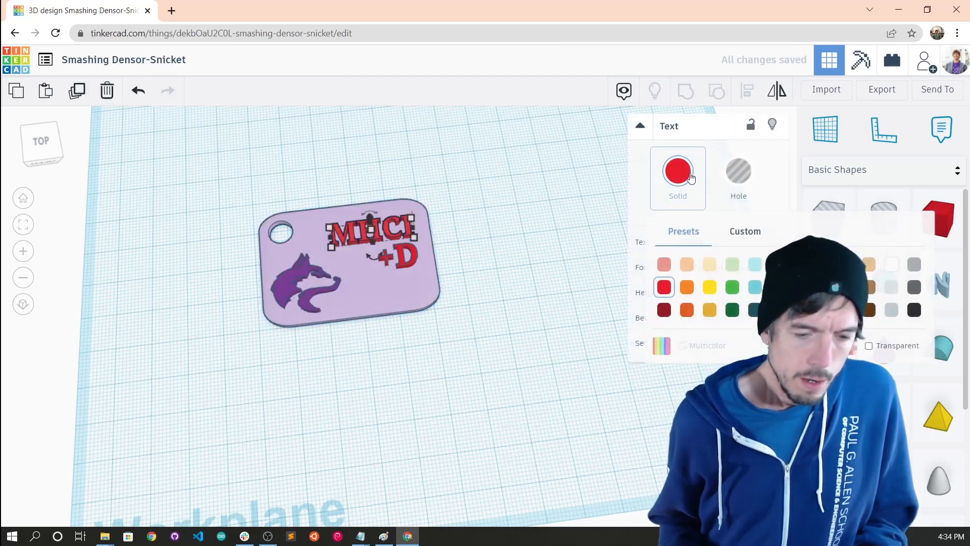
{"action": "left_click", "coordinate": [823, 287]}
{"action": "left_click", "coordinate": [401, 262]}
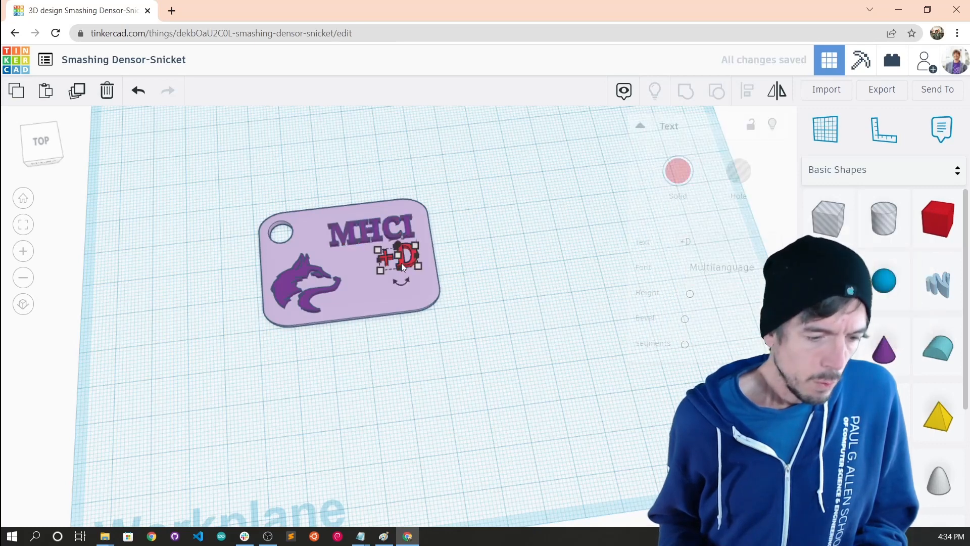
{"action": "left_click", "coordinate": [678, 175]}
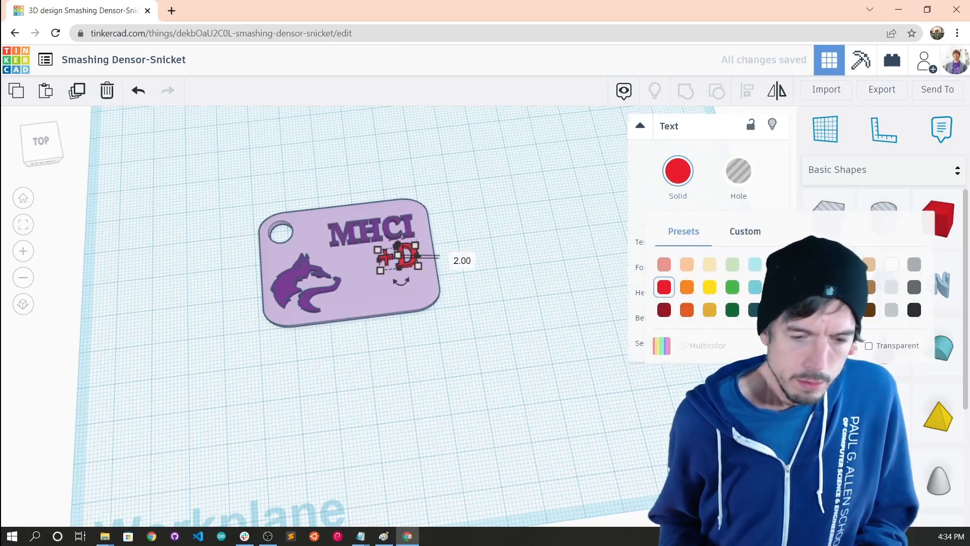
{"action": "left_click", "coordinate": [823, 287]}
{"action": "left_click", "coordinate": [502, 244]}
{"action": "right_click_drag", "start_coordinate": [502, 241], "coordinate": [475, 224]}
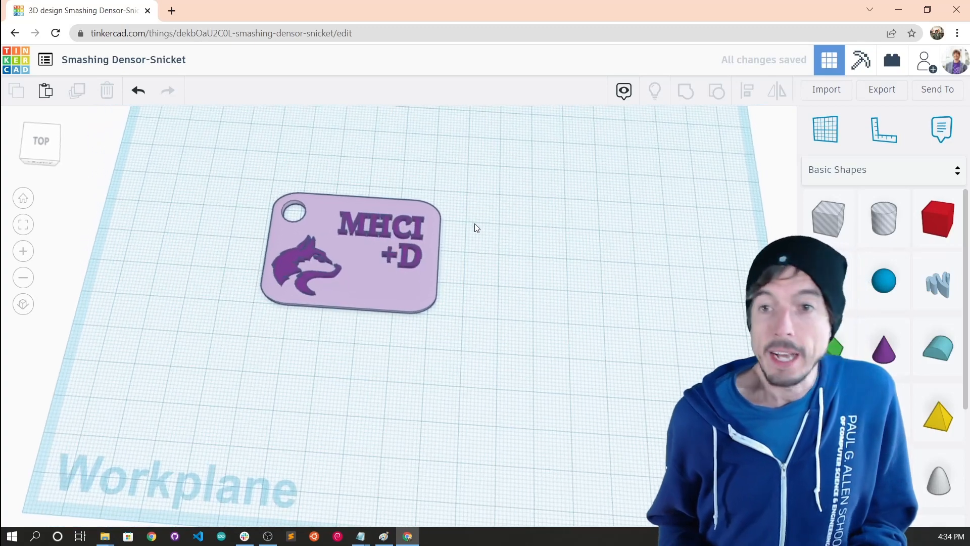
Export the keychain design as an STL file and open the downloaded file in Ultimaker Cura
{"action": "left_click", "coordinate": [888, 91]}
{"action": "left_click", "coordinate": [535, 280]}
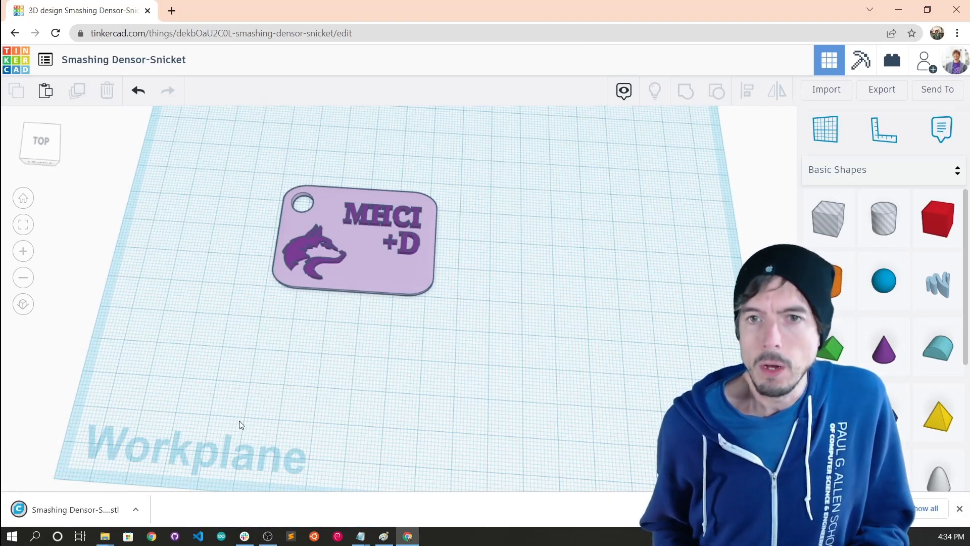
{"action": "left_click", "coordinate": [84, 509]}
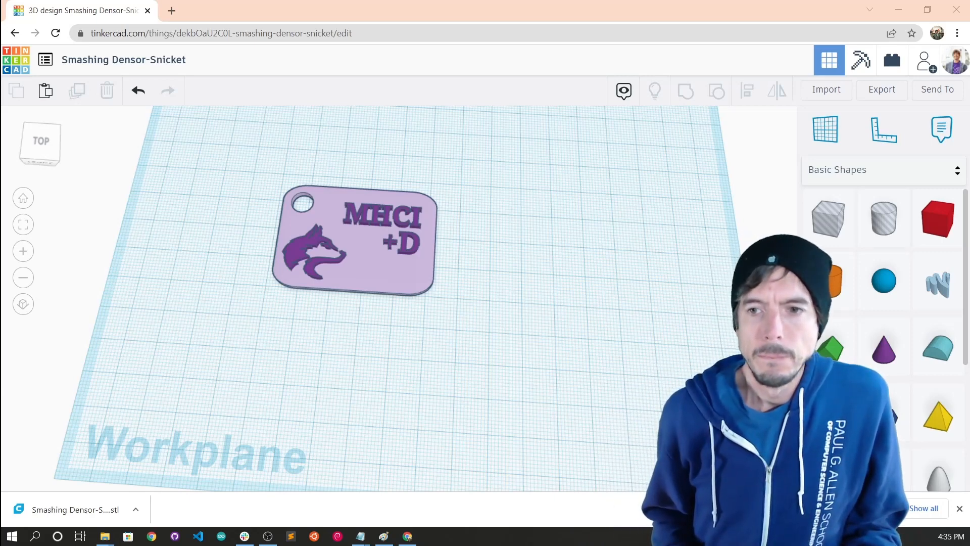
{"action": "key", "text": "alt+Tab"}
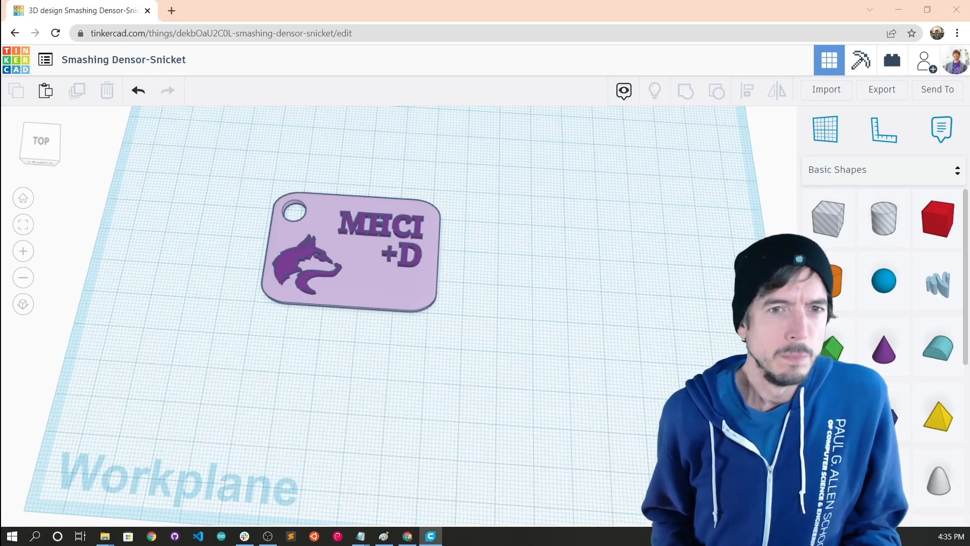
{"action": "left_click_drag", "start_coordinate": [969, 211], "coordinate": [663, 2]}
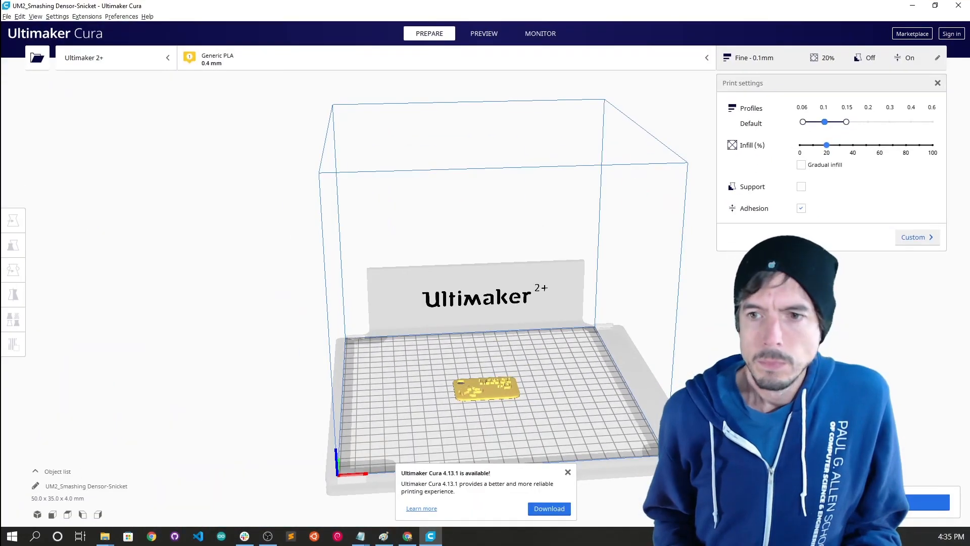